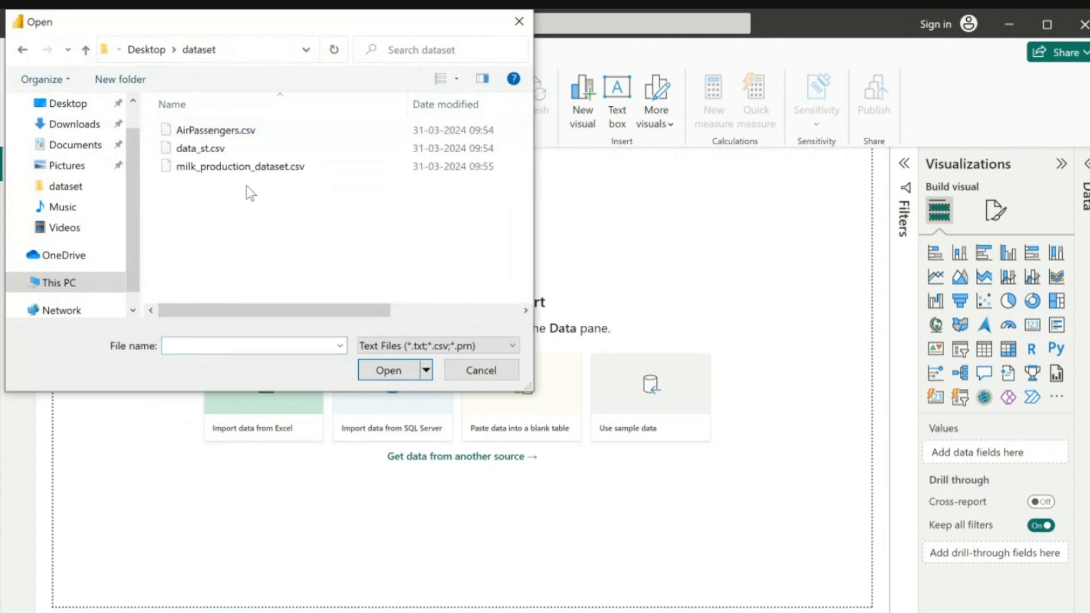
# Import AirPassengers.csv from the dataset folder and open it for data transformation
pyautogui.click(221, 134)
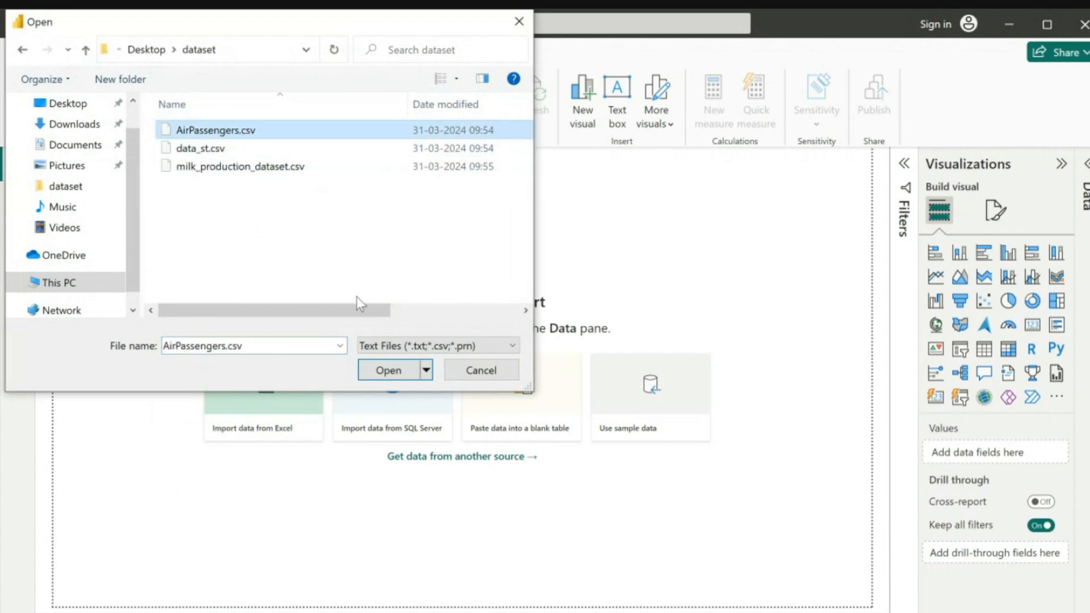
pyautogui.click(388, 372)
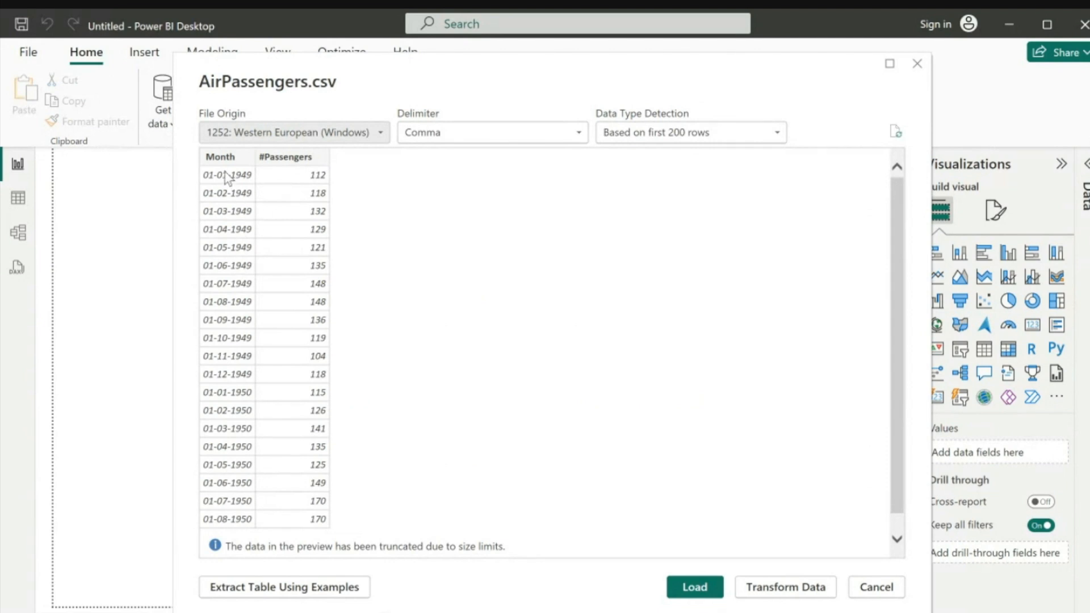
pyautogui.scroll(-1, 240, 286)
pyautogui.scroll(1, 240, 286)
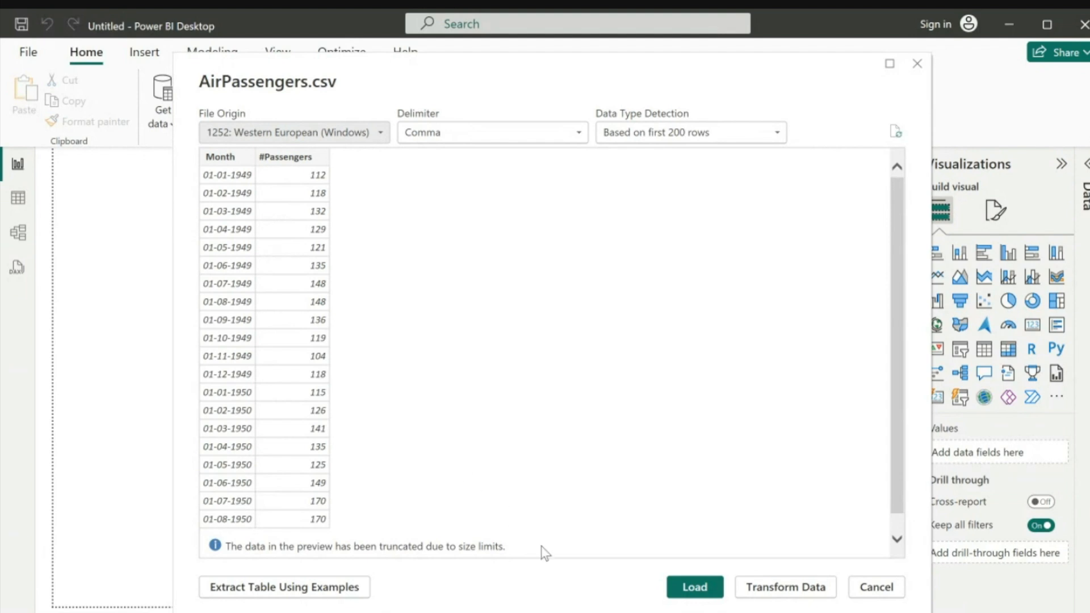
pyautogui.click(781, 588)
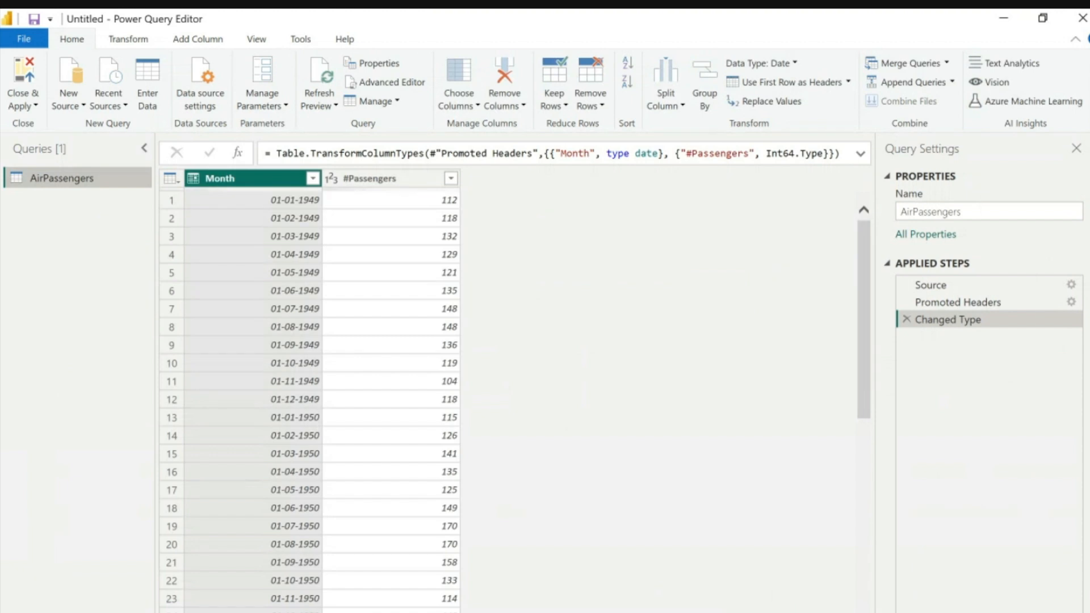
# Examine the monthly passenger rows from start to end and the data type options of the Month column
pyautogui.moveTo(482, 612)
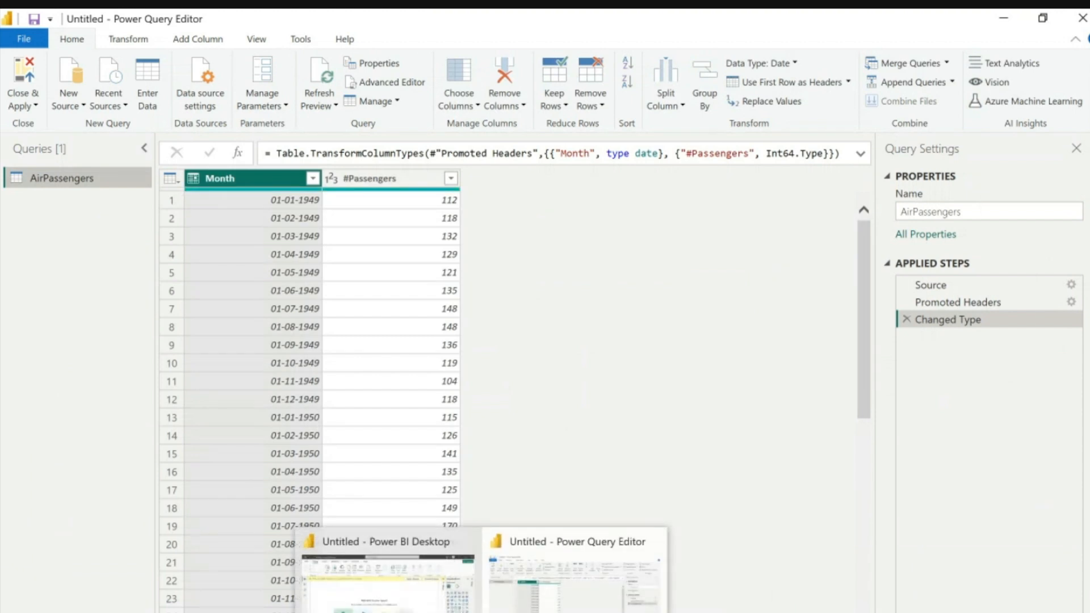
pyautogui.moveTo(439, 612)
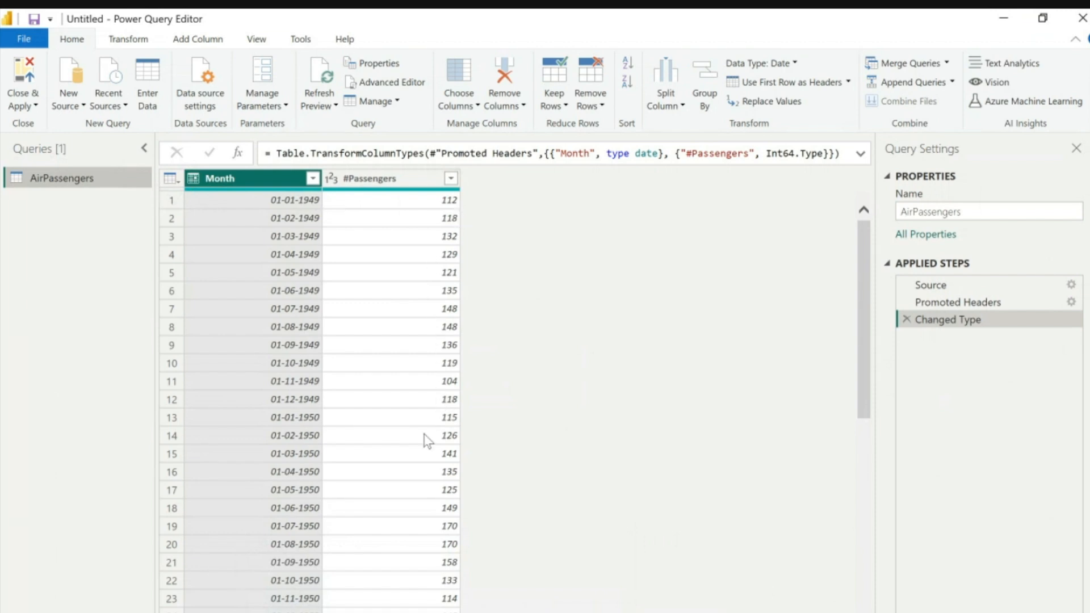
pyautogui.scroll(-1, 428, 441)
pyautogui.scroll(-14, 428, 441)
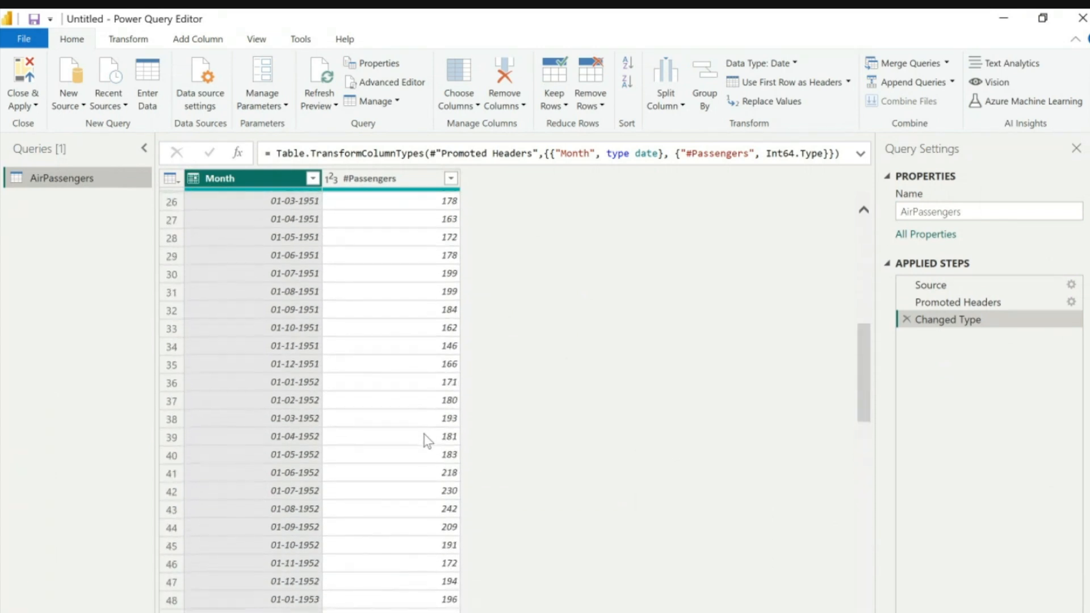
pyautogui.scroll(-20, 428, 441)
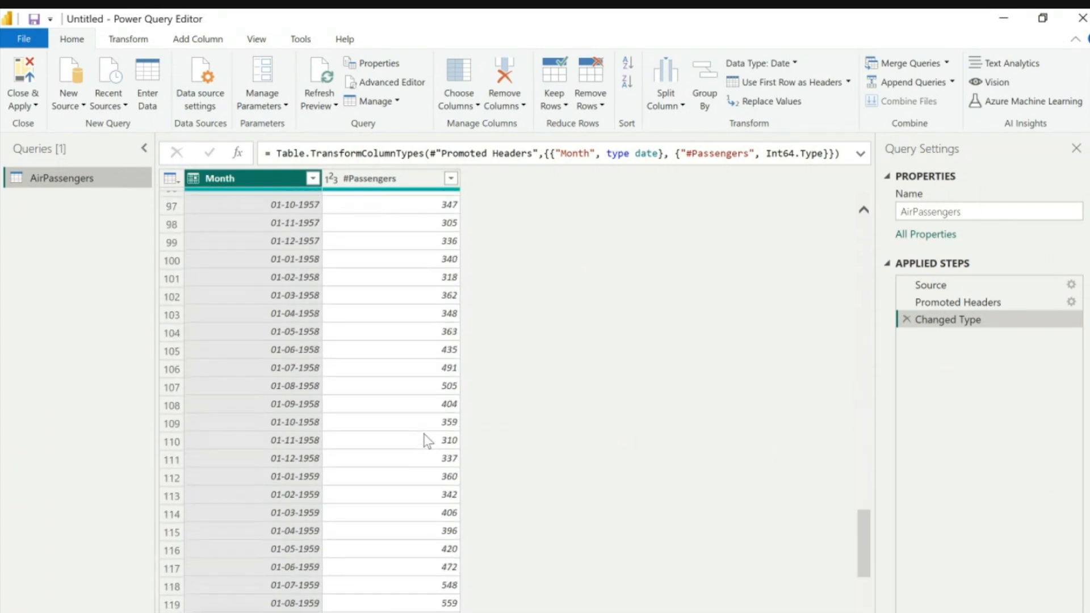
pyautogui.scroll(20, 428, 440)
pyautogui.scroll(-20, 428, 441)
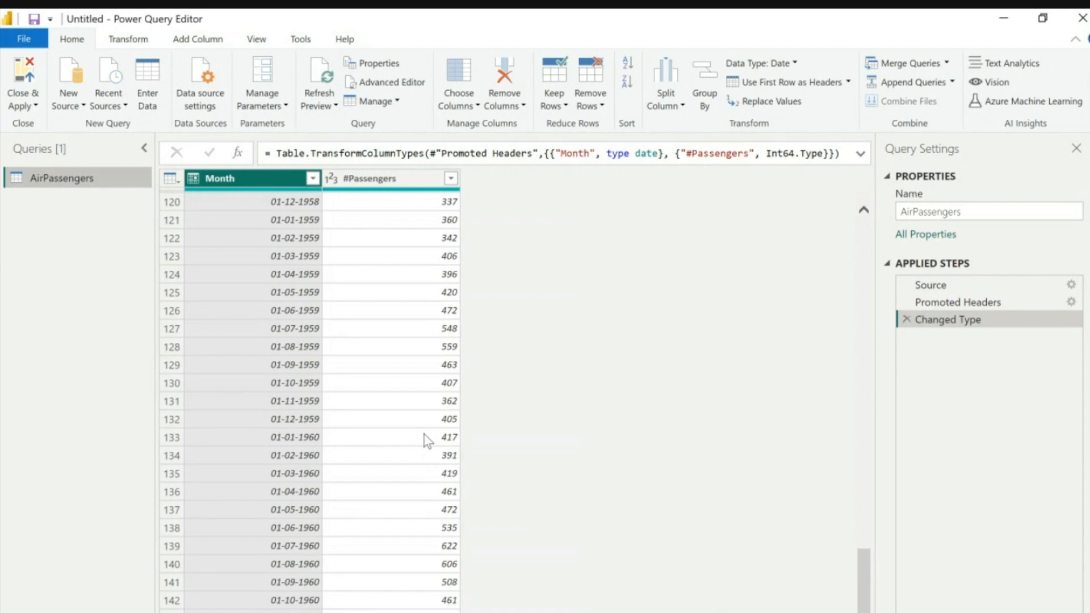
pyautogui.scroll(20, 428, 441)
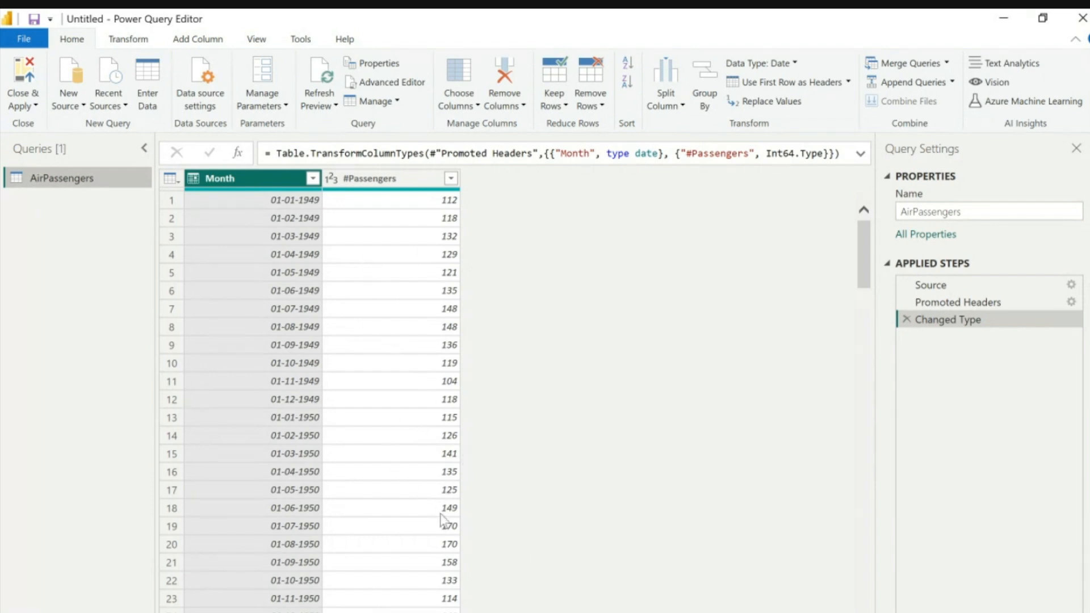
pyautogui.scroll(-4, 449, 554)
pyautogui.scroll(-2, 448, 553)
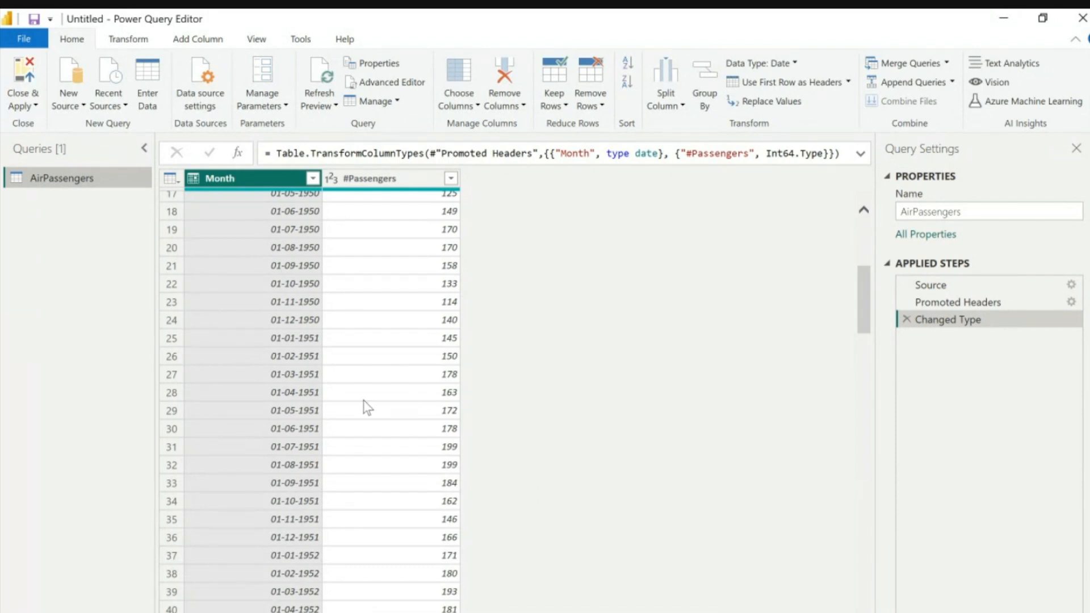
pyautogui.scroll(5, 275, 213)
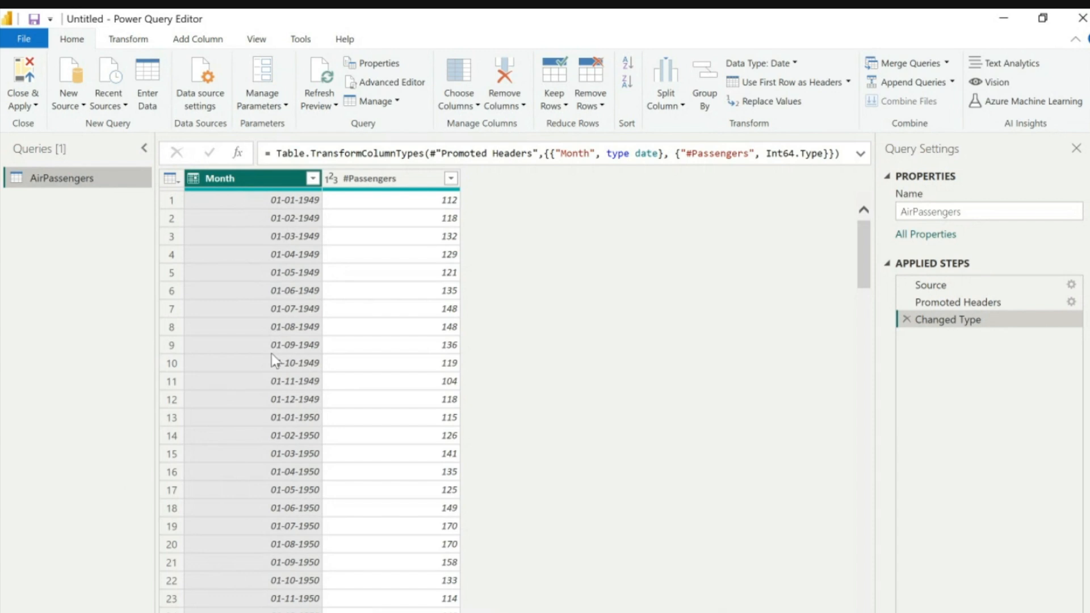
pyautogui.click(193, 180)
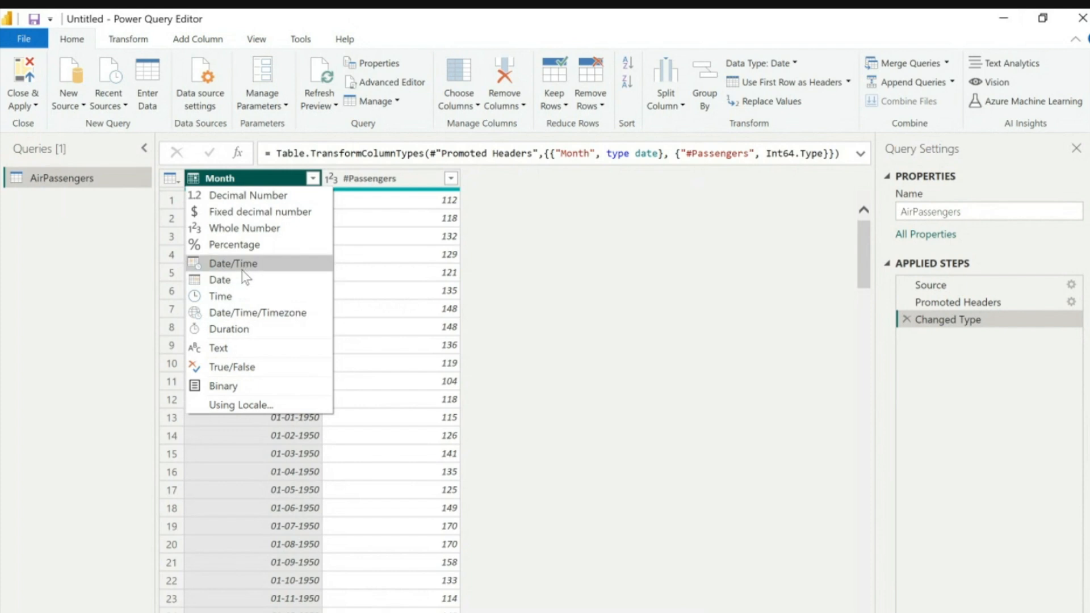
pyautogui.click(638, 459)
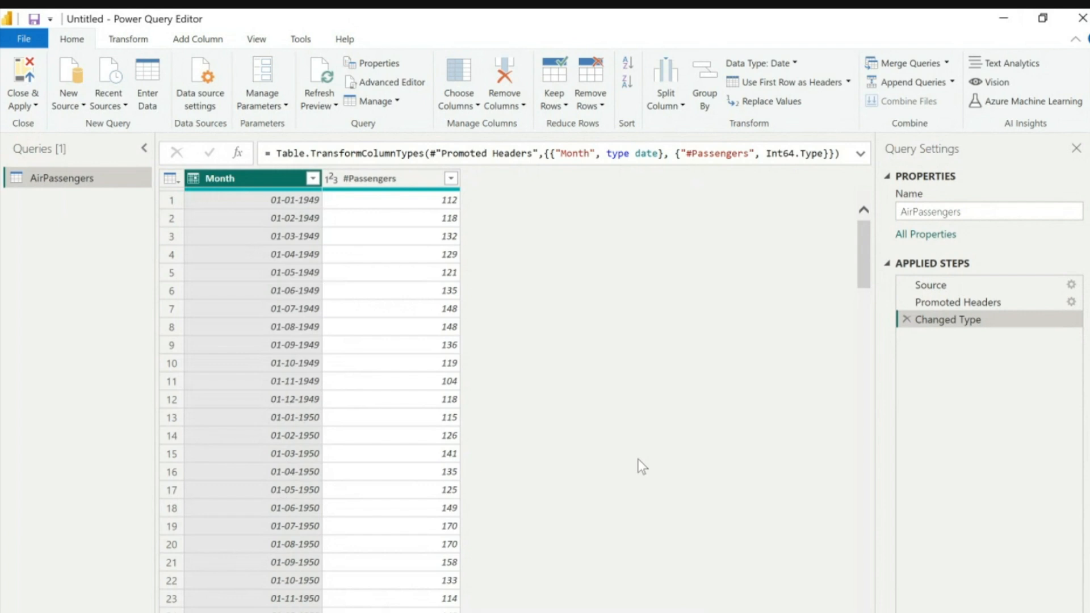
# Rename the #Passengers column to Passengers
pyautogui.click(369, 181)
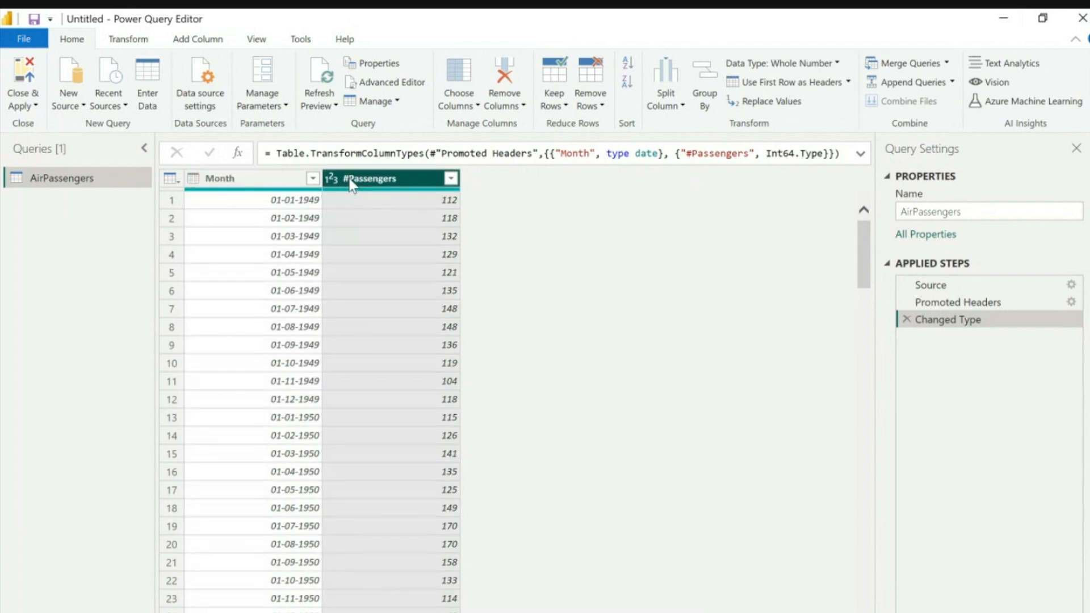
pyautogui.doubleClick(392, 181)
pyautogui.press('Left')
pyautogui.press('Right')
pyautogui.press('BackSpace')
pyautogui.press('Return')
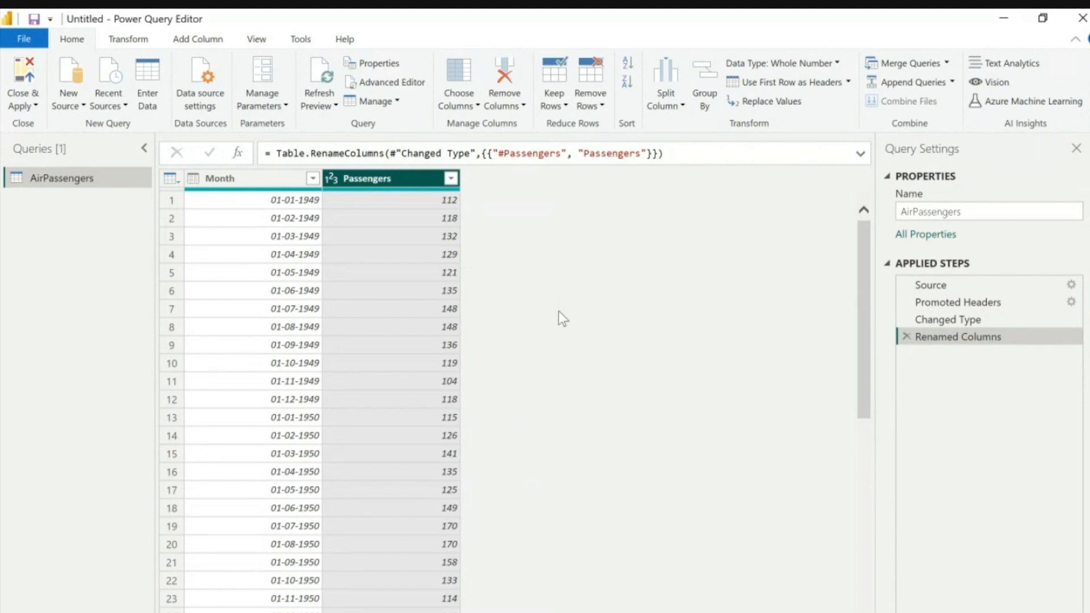
# Close the query editor applying its changes, and check the loaded AirPassengers table's fields and rows
pyautogui.click(29, 99)
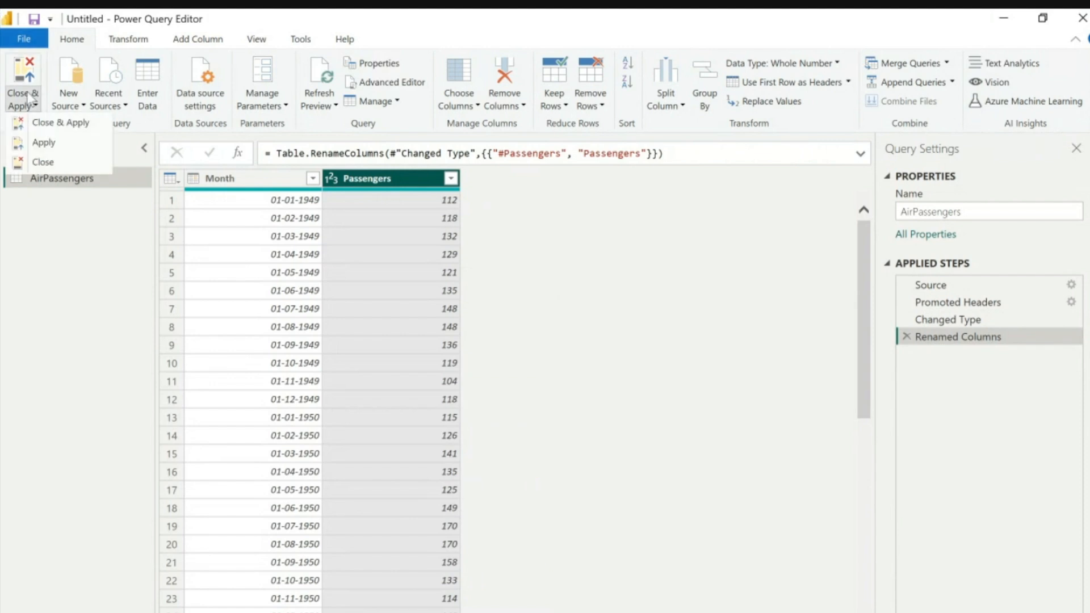
pyautogui.click(62, 122)
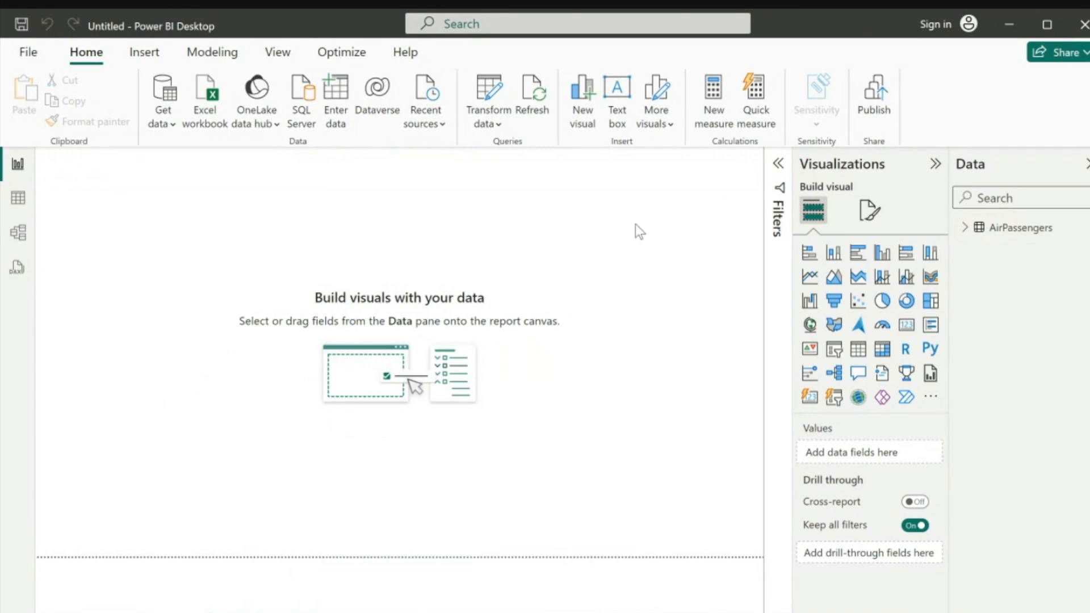
pyautogui.click(965, 229)
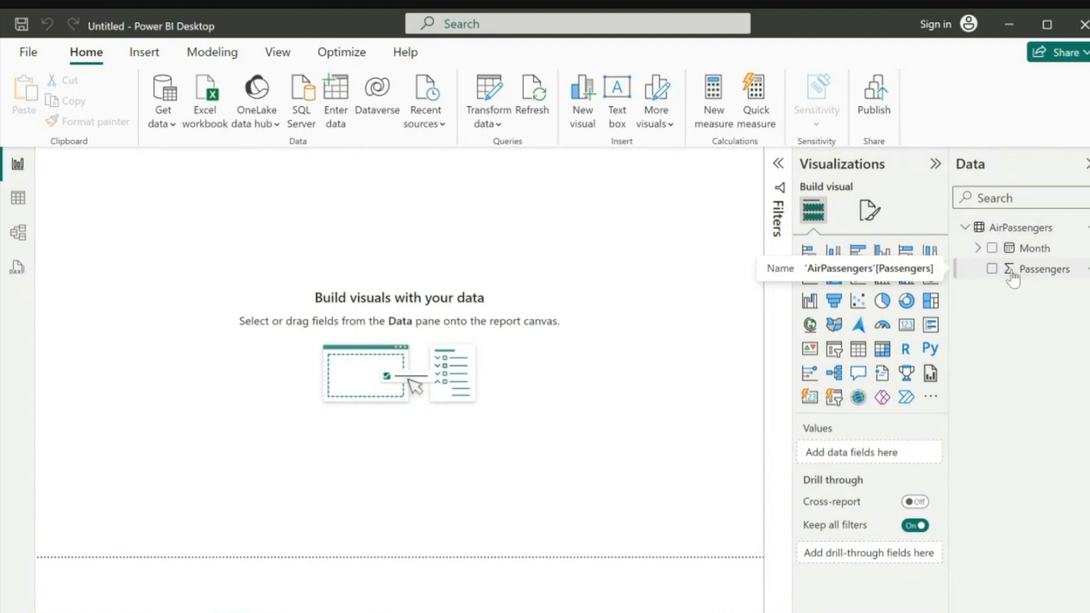
pyautogui.click(18, 198)
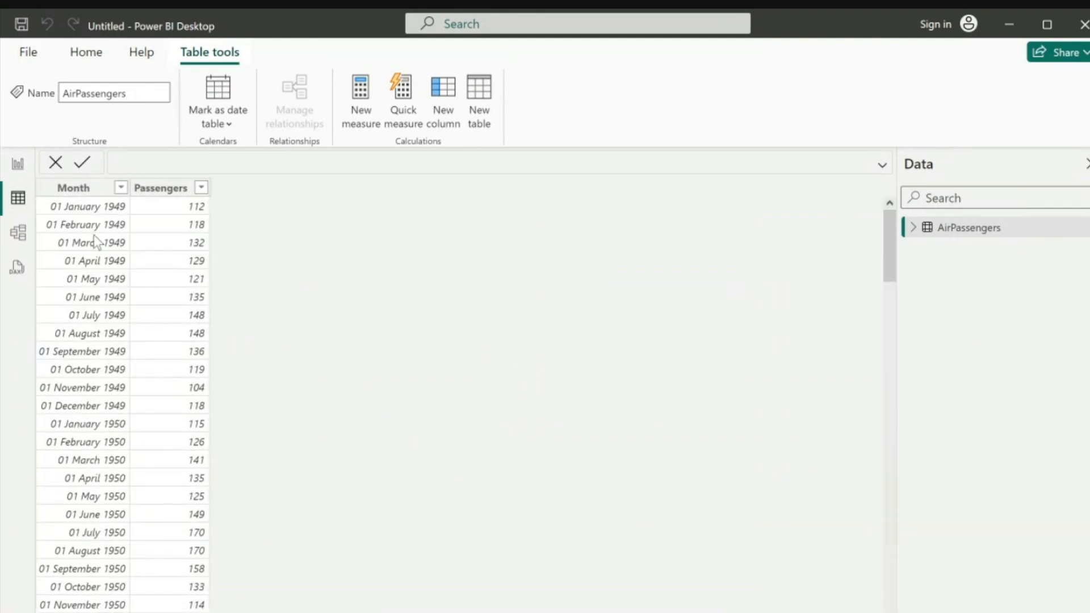
pyautogui.scroll(-4, 79, 553)
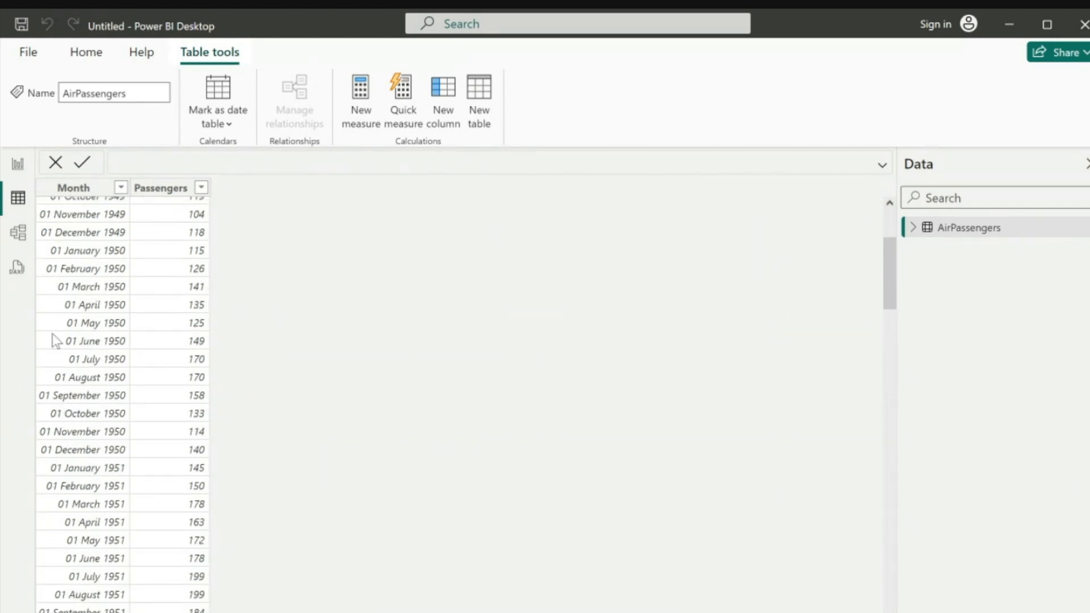
pyautogui.click(17, 165)
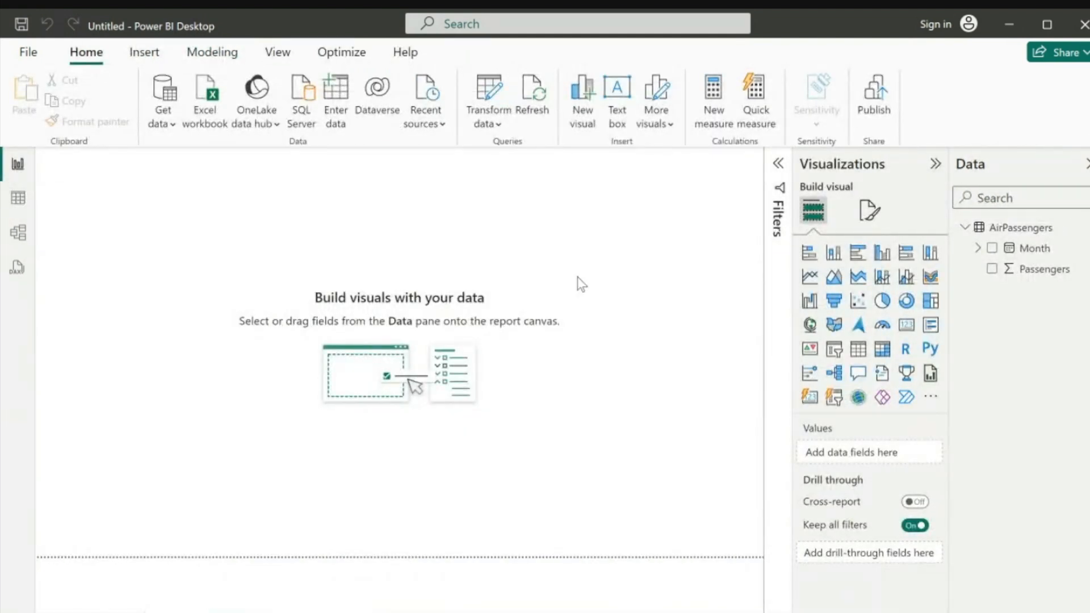
# Add a line chart to the report page, enlarge it to fill the canvas and collapse the filters area
pyautogui.click(809, 278)
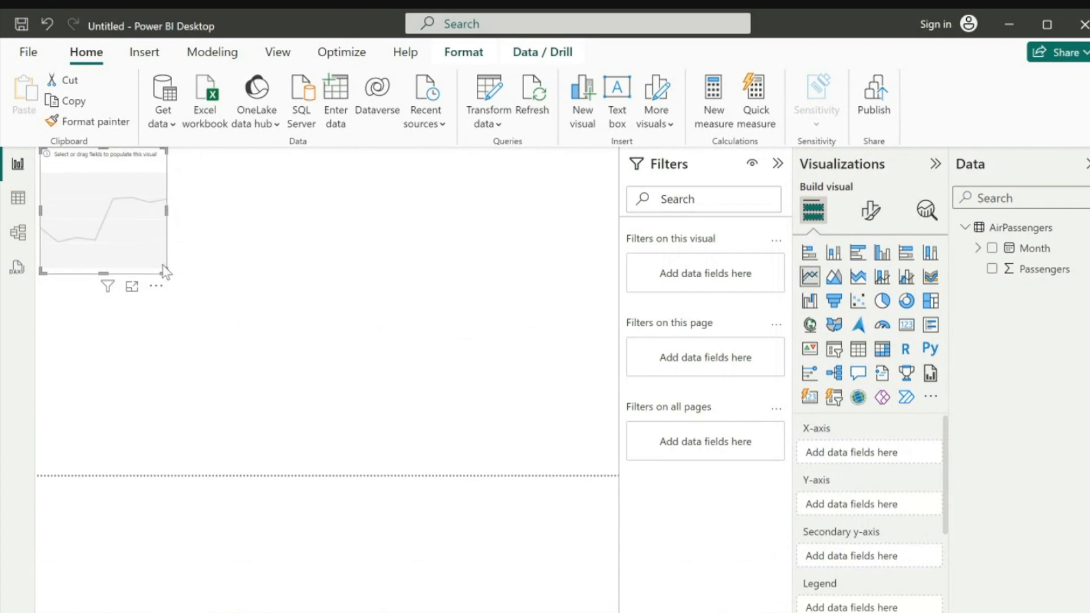
pyautogui.moveTo(165, 271); pyautogui.dragTo(606, 522)
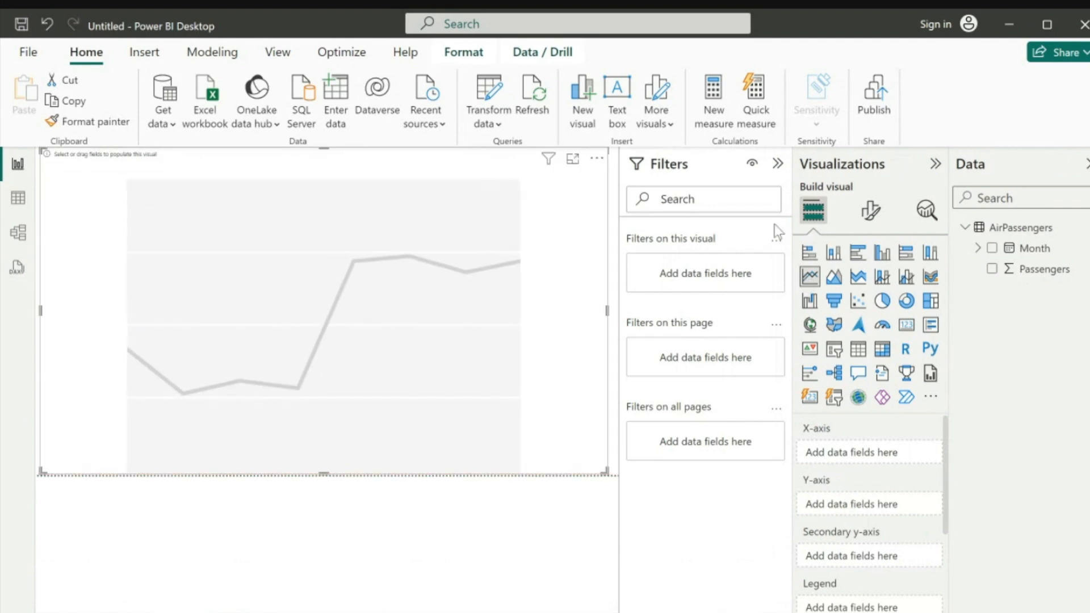
pyautogui.click(778, 163)
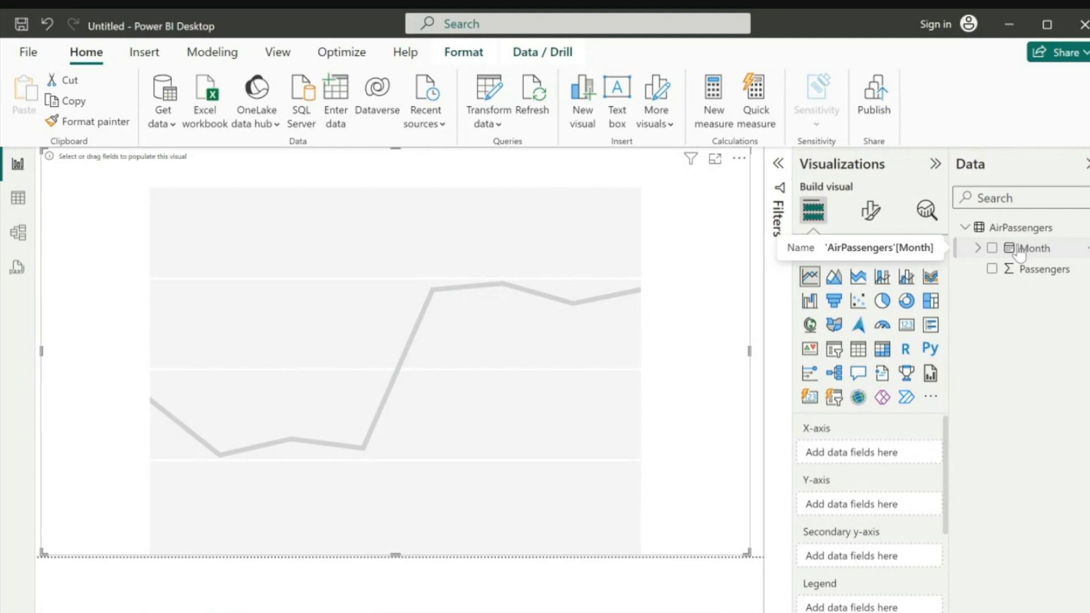
# Plot the line chart with the Month date hierarchy on the X-axis and Passengers on the Y-axis
pyautogui.click(978, 248)
pyautogui.click(987, 269)
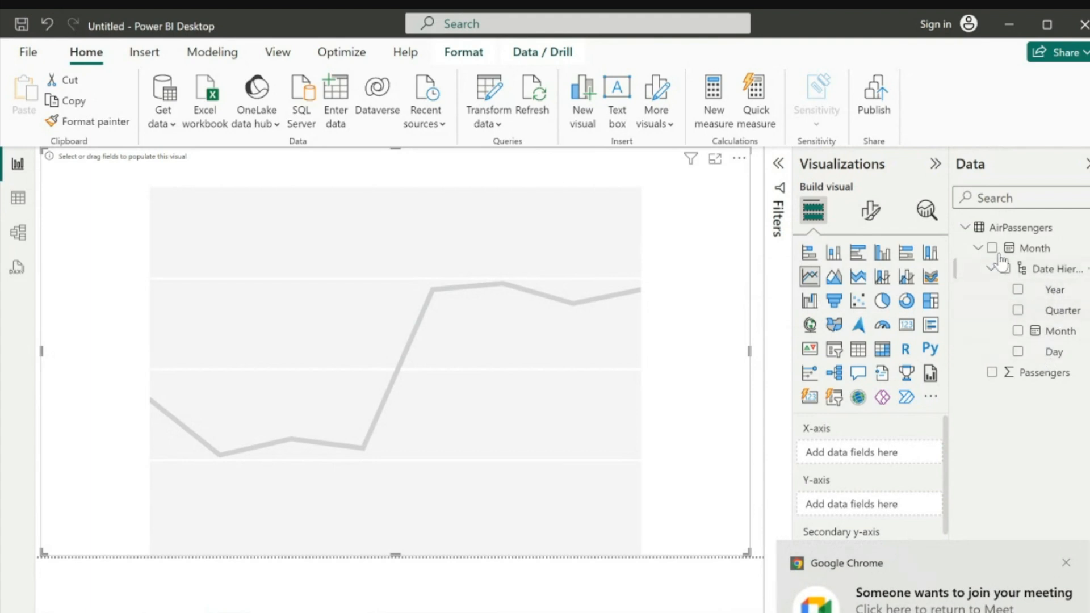
pyautogui.click(991, 269)
pyautogui.click(977, 250)
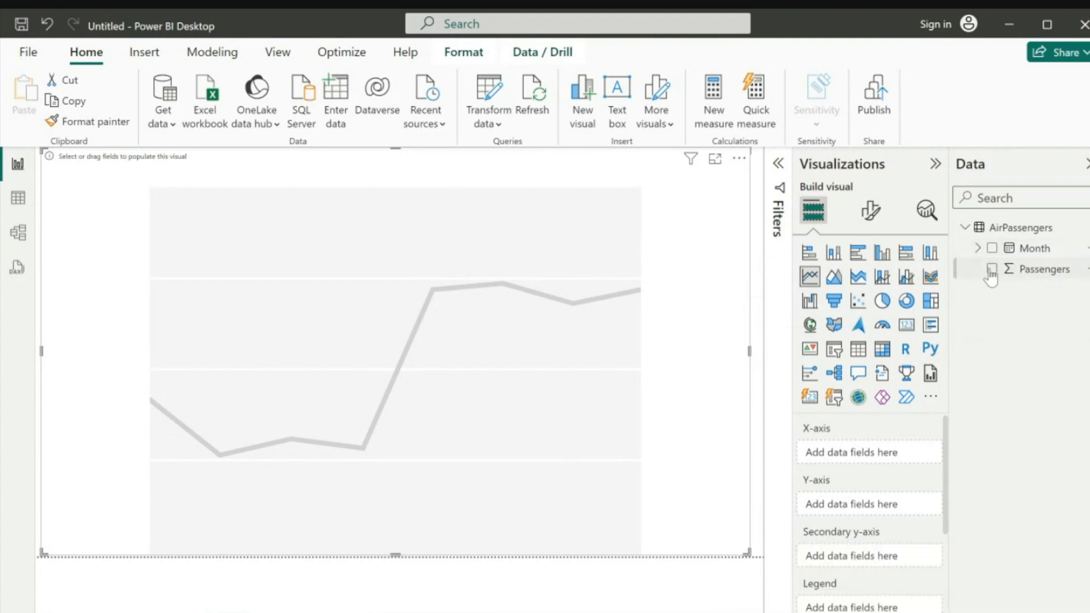
pyautogui.moveTo(1027, 253); pyautogui.dragTo(862, 454)
pyautogui.moveTo(861, 447); pyautogui.dragTo(864, 455)
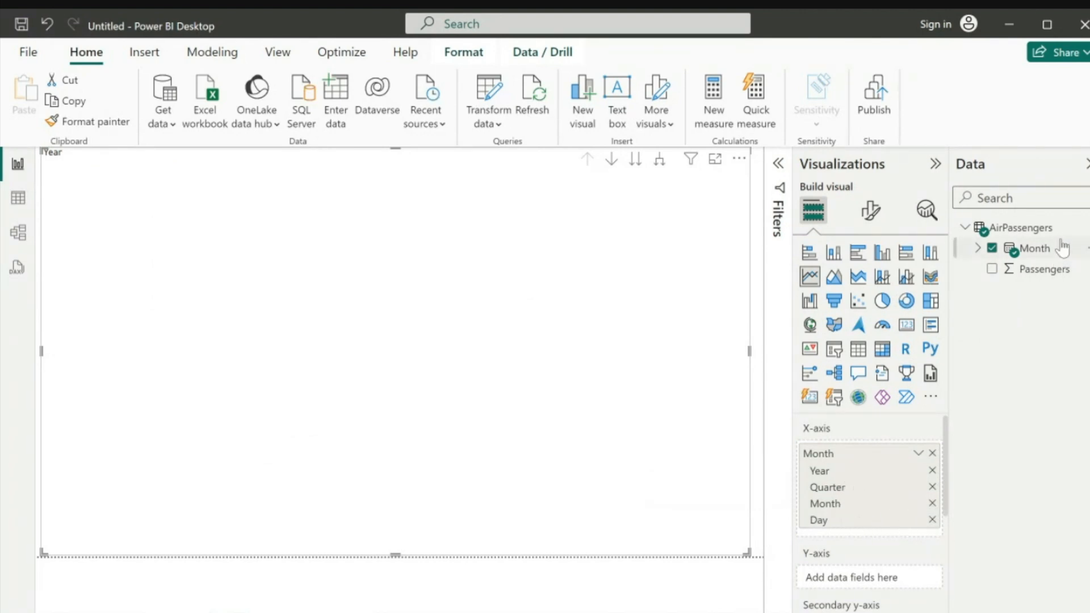
pyautogui.moveTo(1045, 269); pyautogui.dragTo(876, 585)
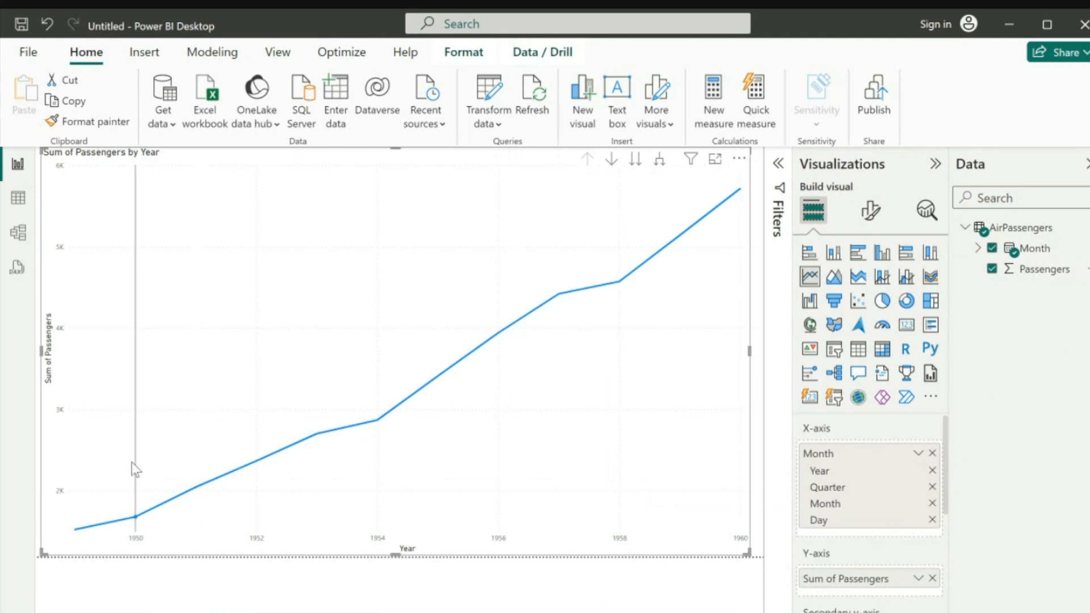
# Inspect the yearly values on the line chart and switch it to the quarter level of the date hierarchy
pyautogui.moveTo(135, 475)
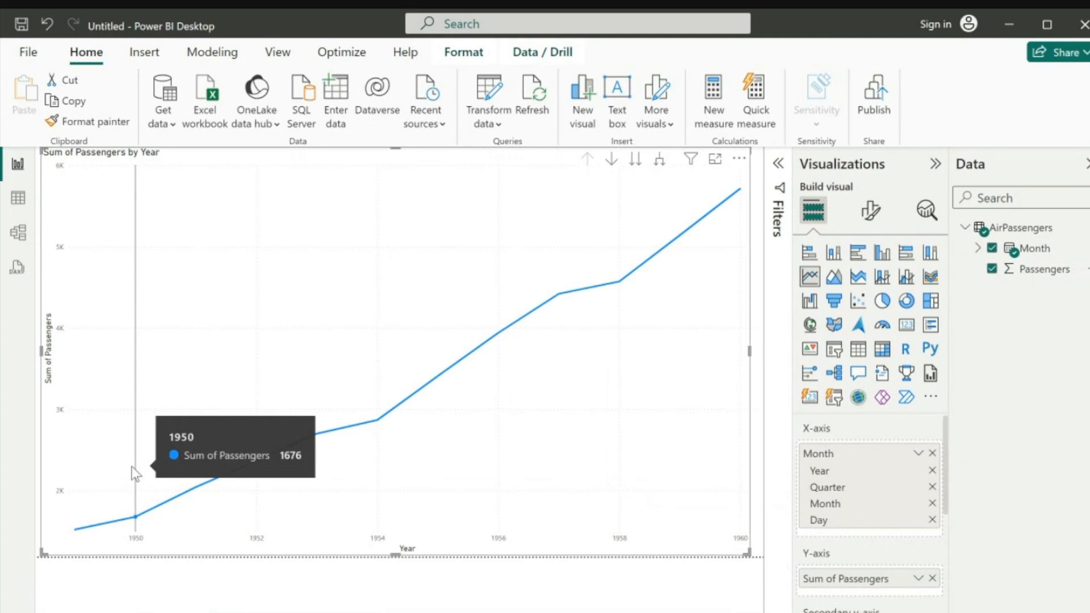
pyautogui.moveTo(199, 425)
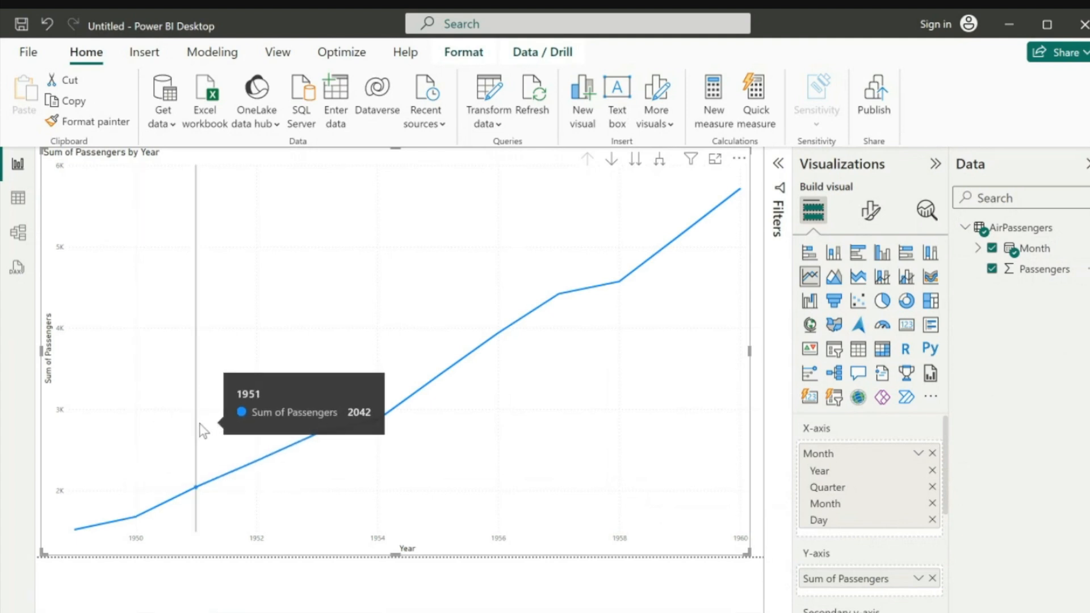
pyautogui.moveTo(251, 419)
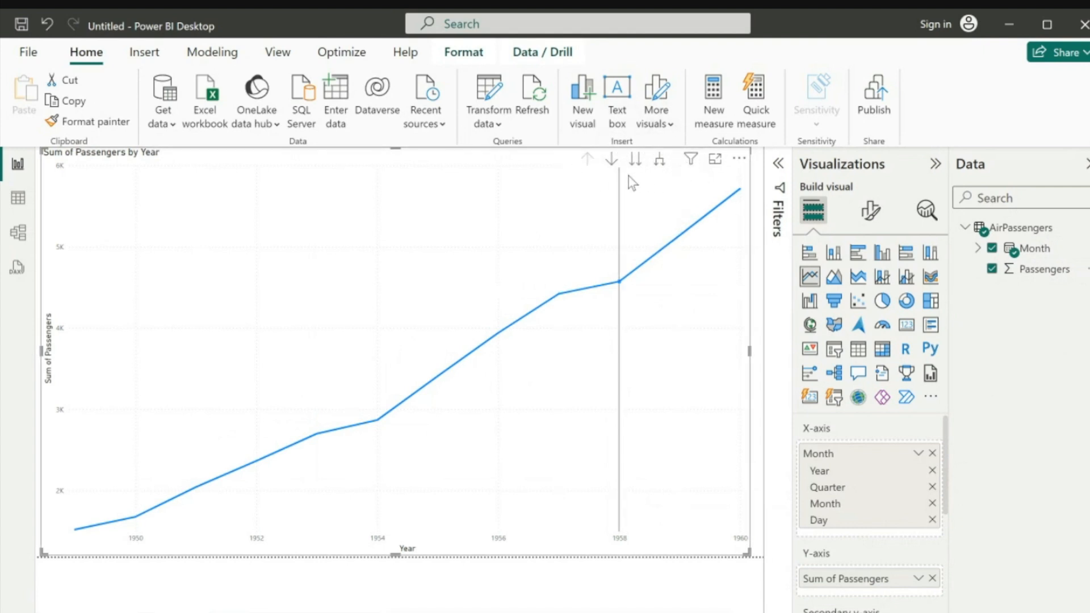
pyautogui.moveTo(633, 183)
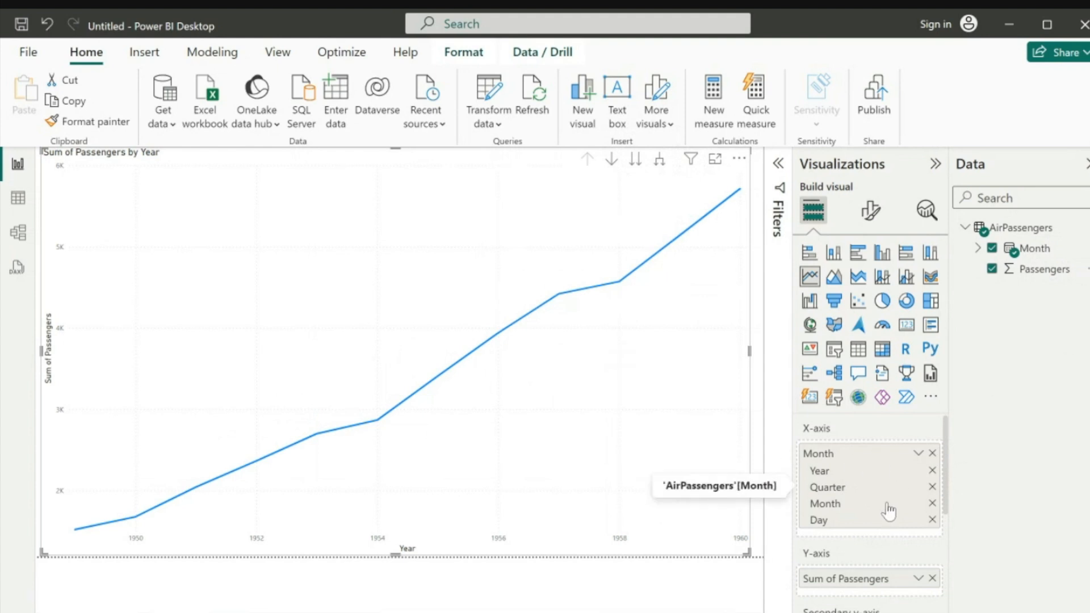
pyautogui.click(636, 163)
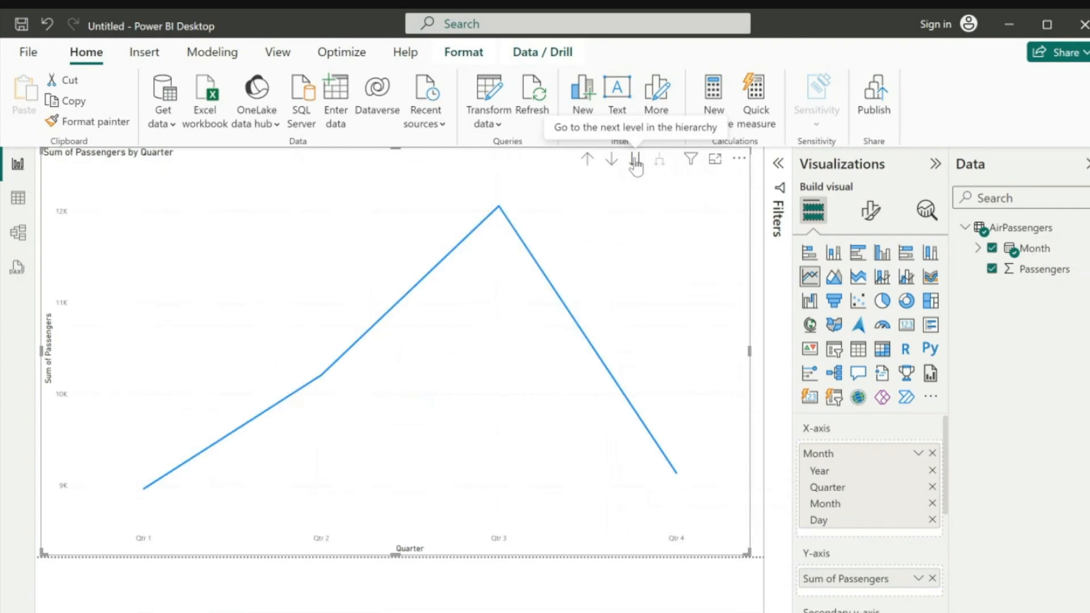
pyautogui.moveTo(225, 458)
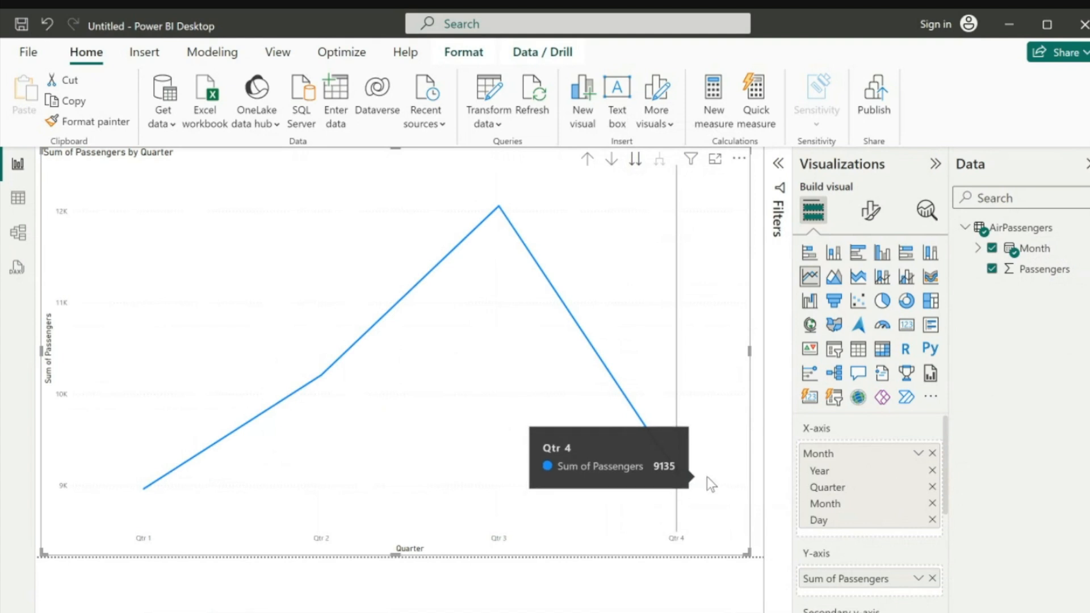
# Return the line chart to the year level and review the monthly rows of the AirPassengers table
pyautogui.click(588, 163)
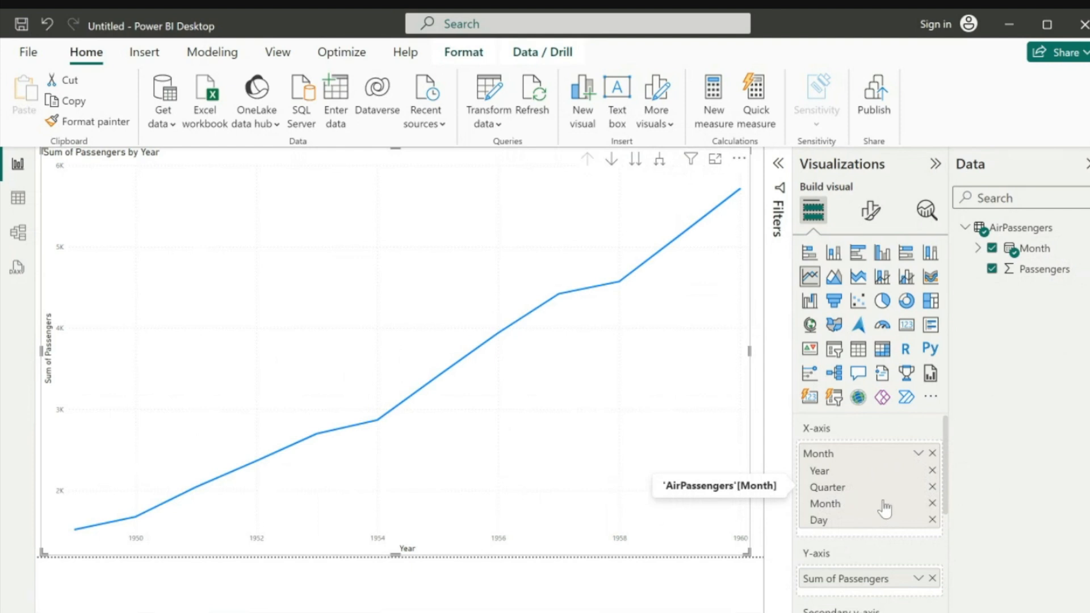
pyautogui.click(23, 200)
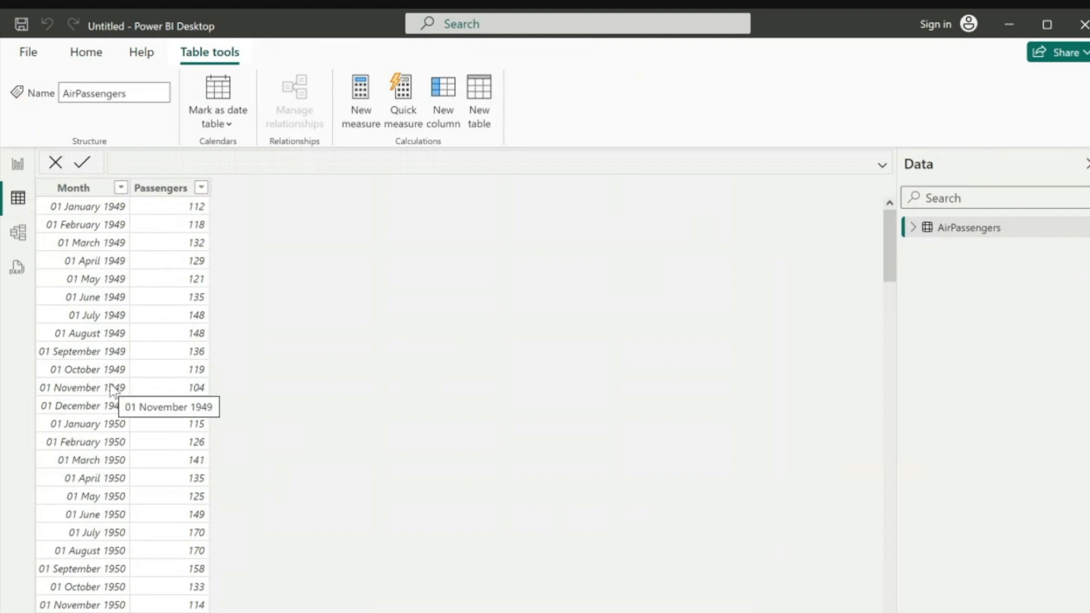
pyautogui.scroll(-10, 110, 385)
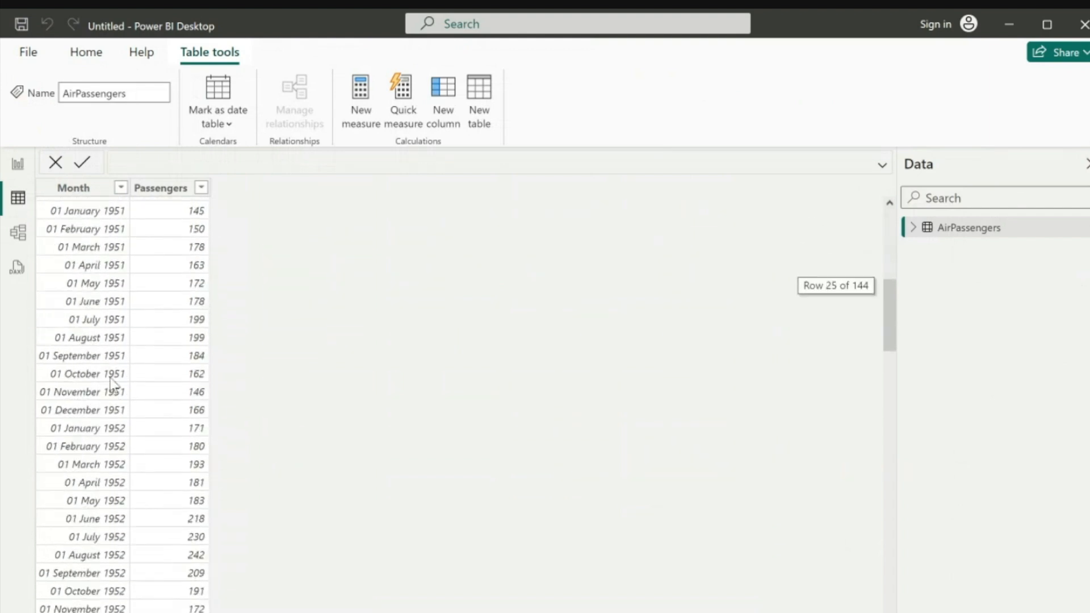
pyautogui.scroll(1, 96, 232)
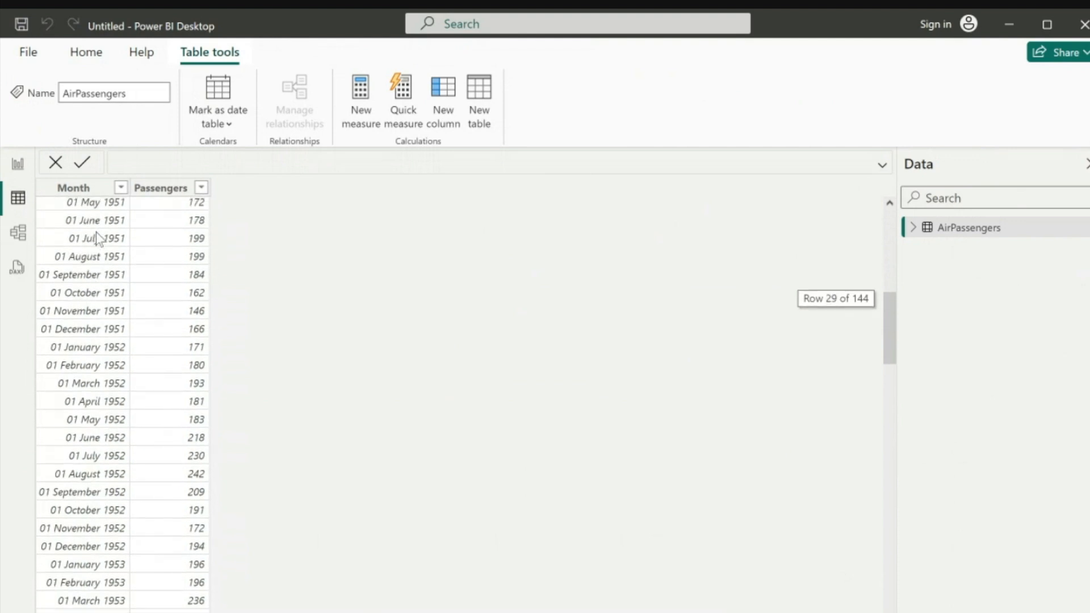
pyautogui.scroll(1, 87, 251)
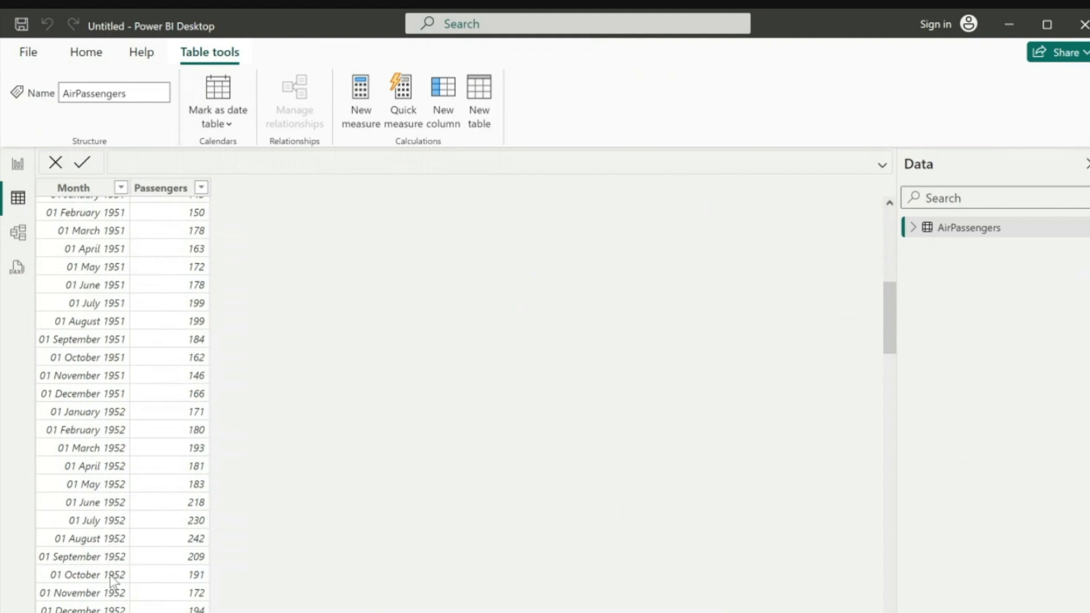
pyautogui.scroll(-1, 113, 607)
pyautogui.scroll(-1, 113, 606)
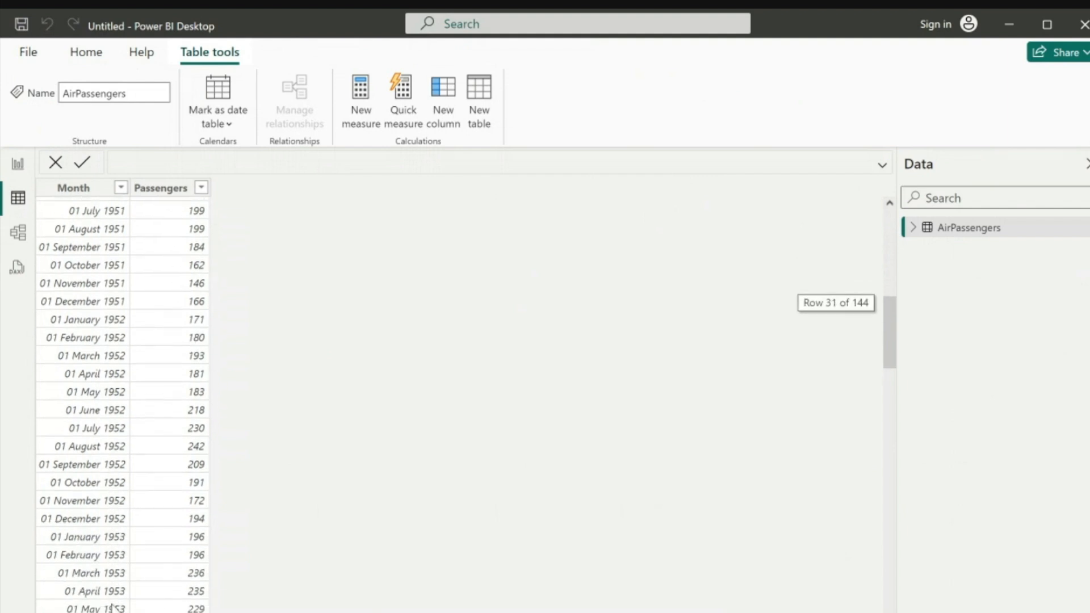
pyautogui.scroll(-7, 114, 607)
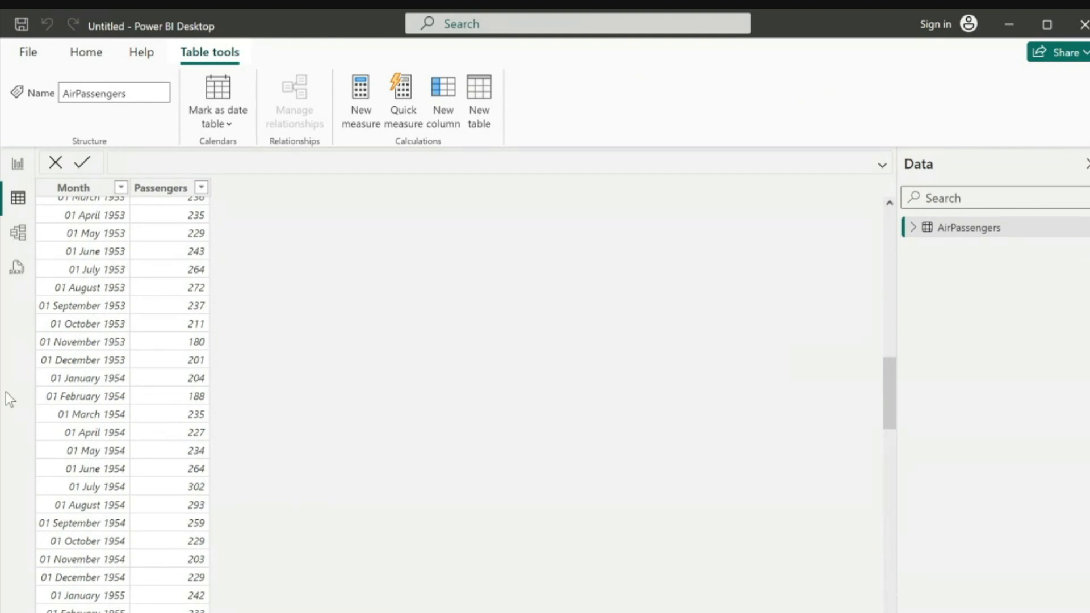
# Return to the report and set the line chart's X-axis to the plain Month date instead of the date hierarchy
pyautogui.click(17, 164)
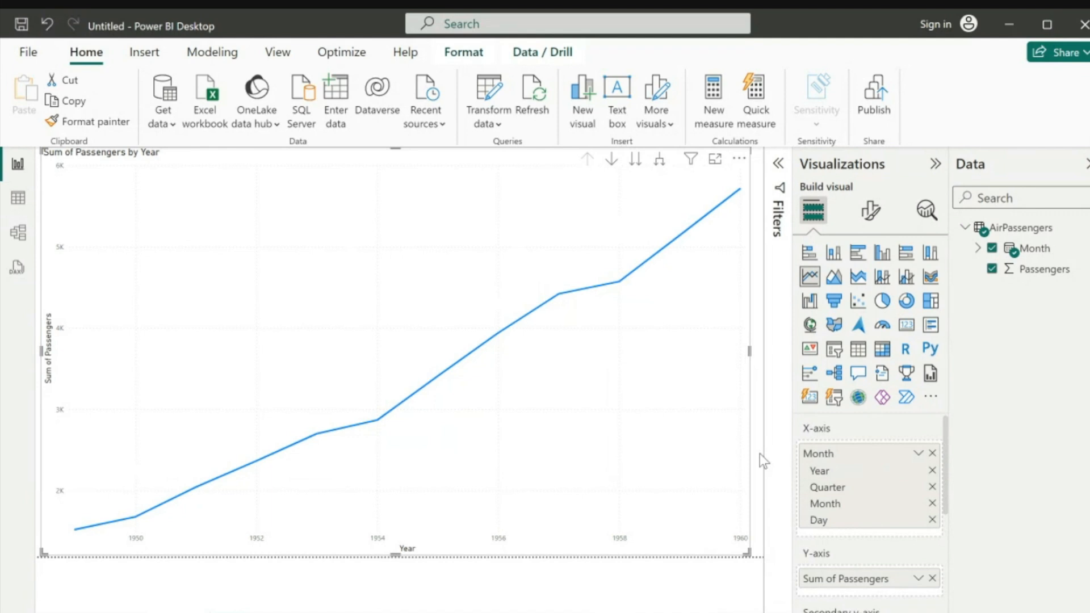
pyautogui.click(919, 455)
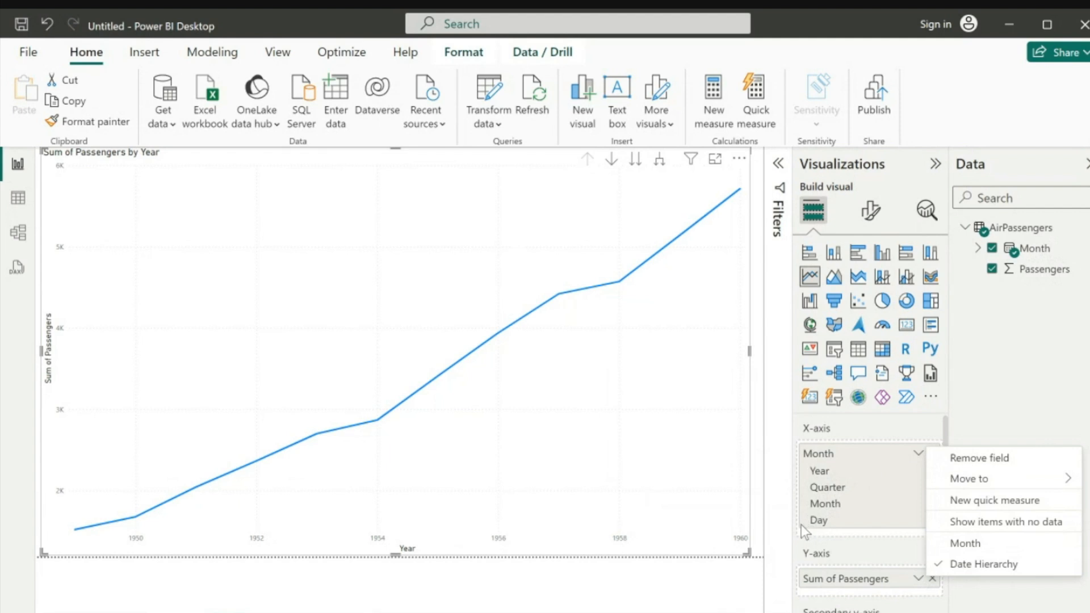
pyautogui.click(965, 543)
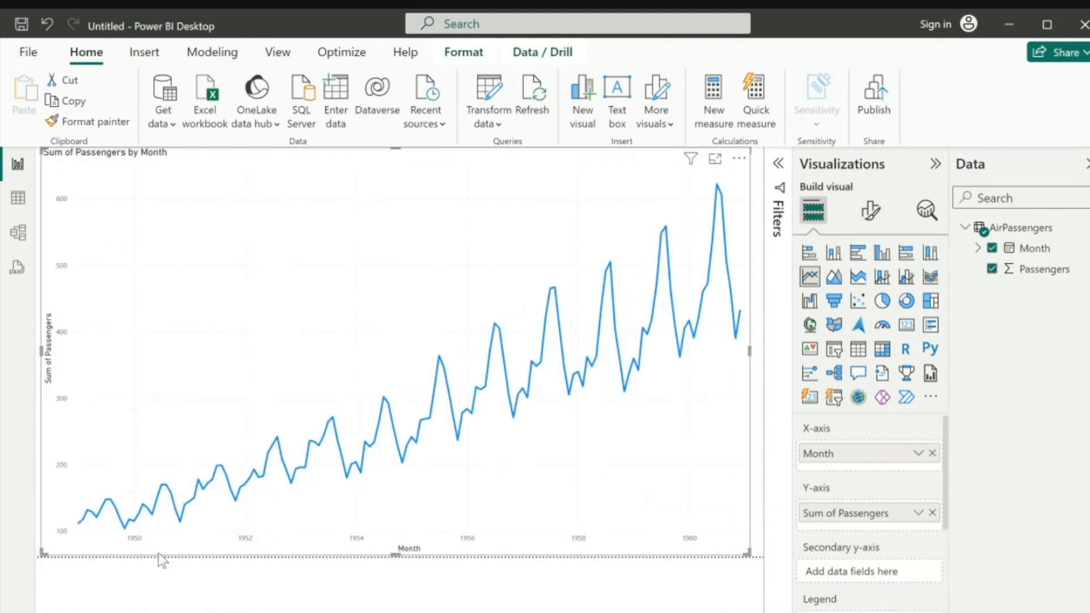
pyautogui.moveTo(84, 534)
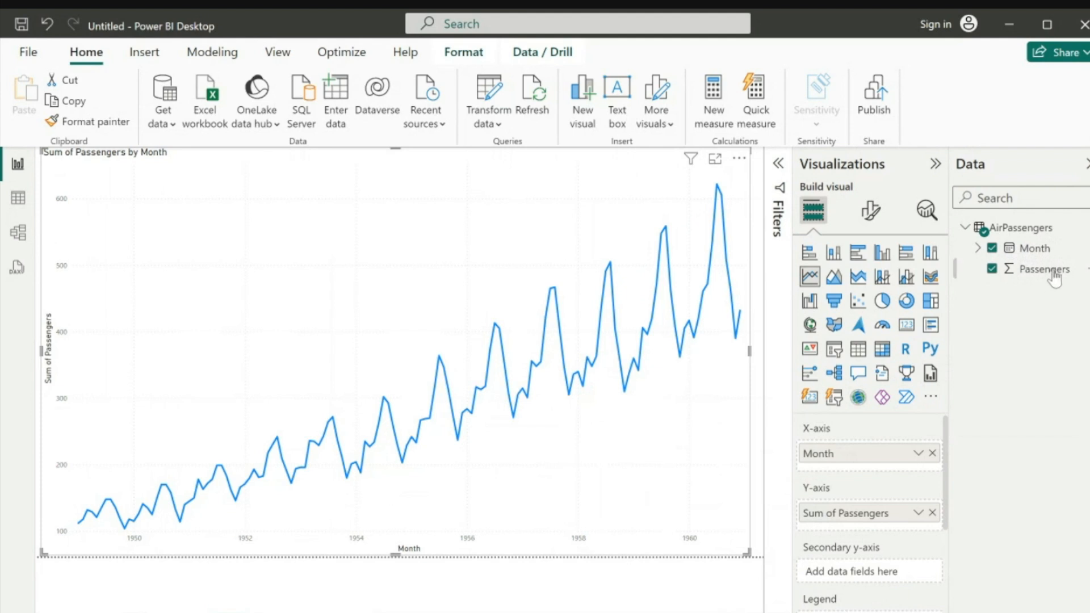
pyautogui.click(918, 453)
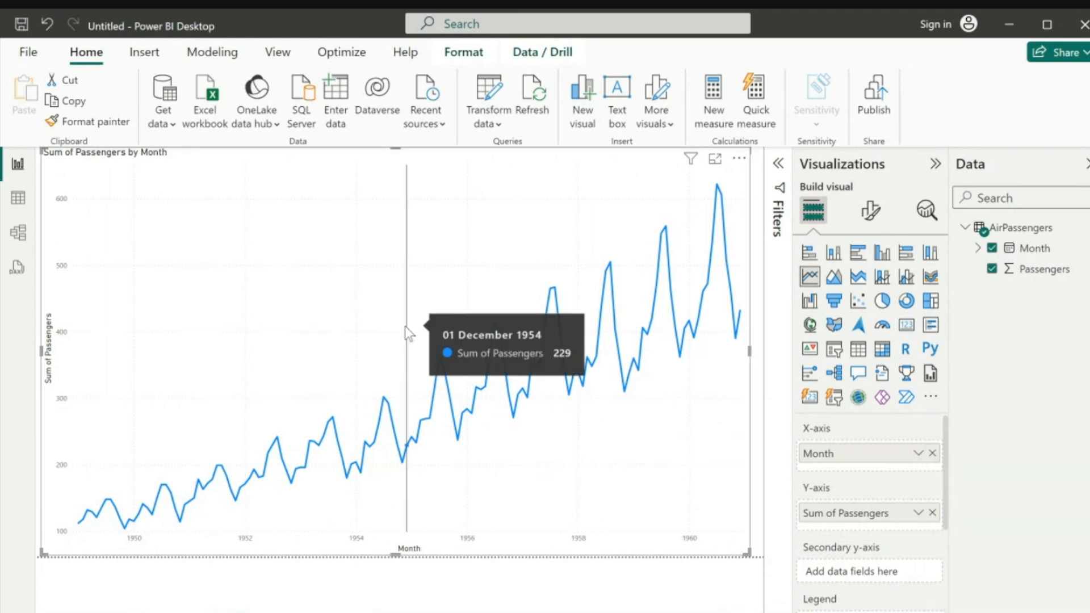
# Turn on data labels and markers for the passengers line chart
pyautogui.click(871, 210)
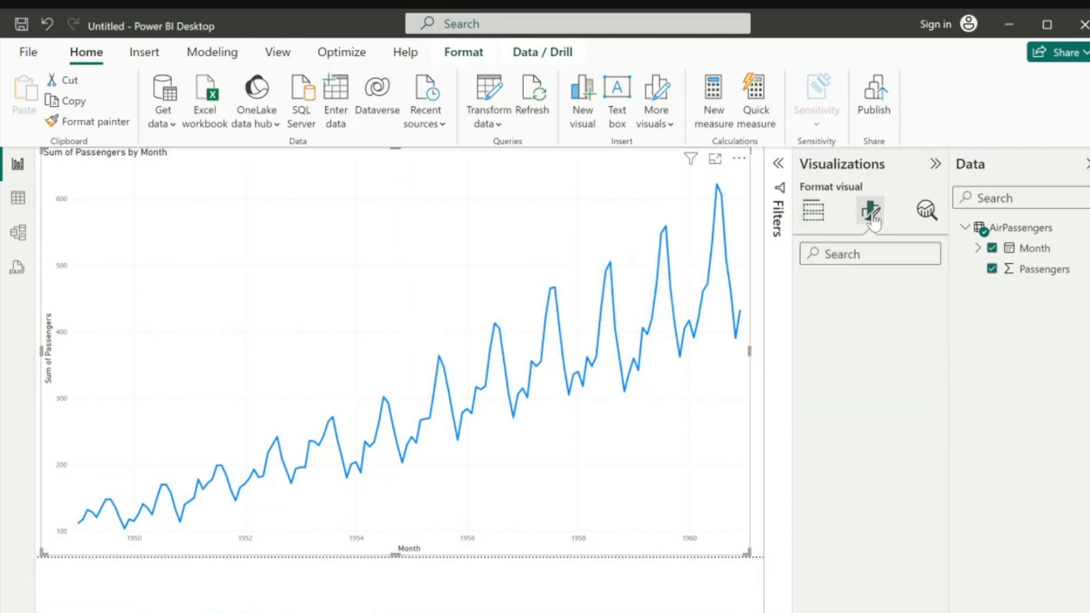
pyautogui.scroll(-3, 848, 465)
pyautogui.click(928, 566)
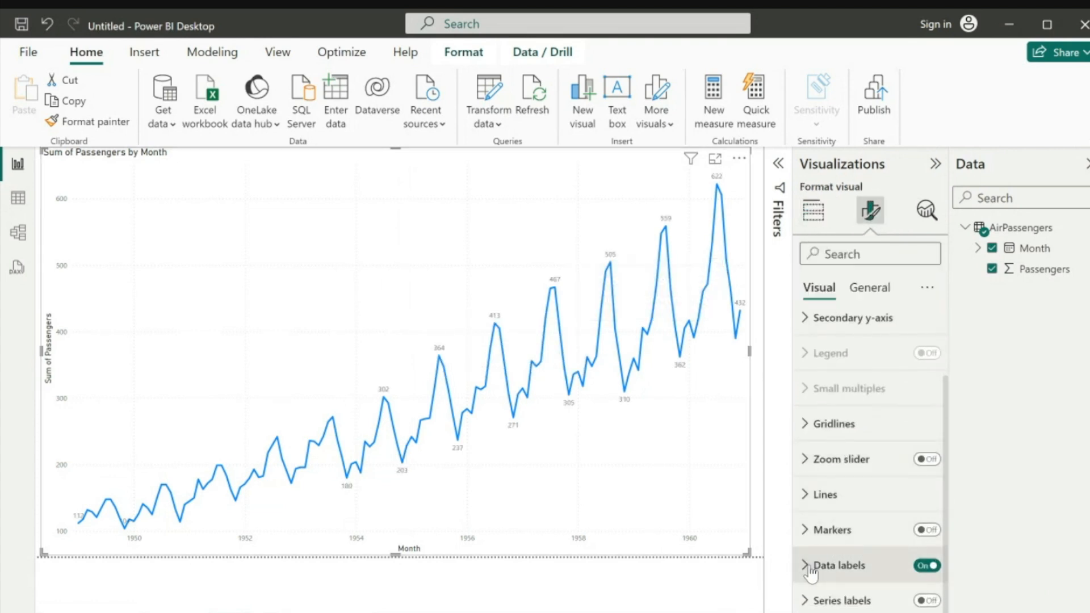
pyautogui.click(812, 565)
pyautogui.scroll(-2, 812, 568)
pyautogui.scroll(-1, 813, 574)
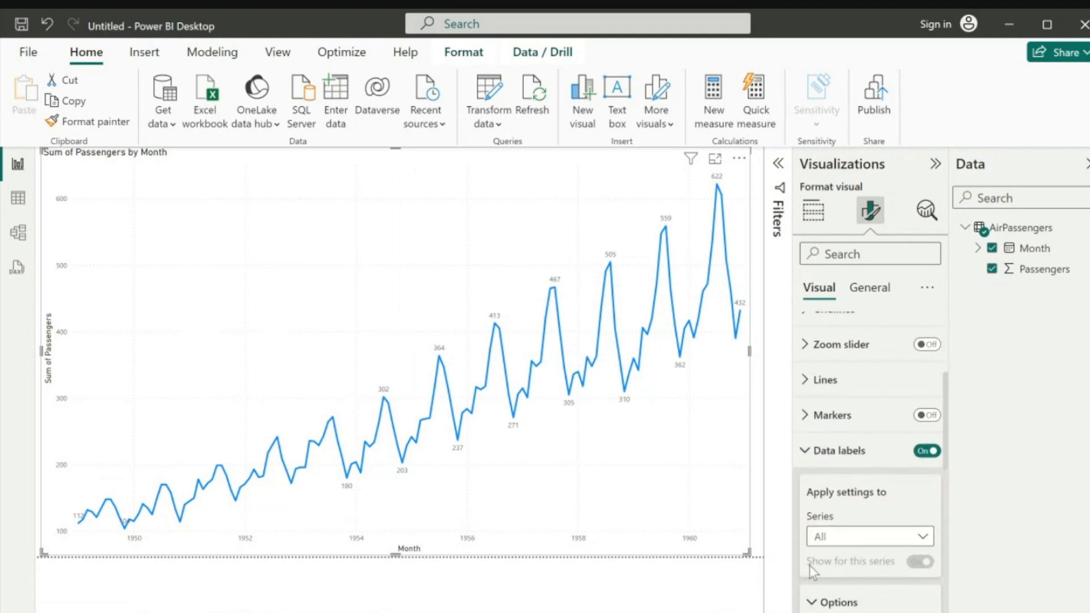
pyautogui.click(932, 402)
pyautogui.scroll(-2, 834, 503)
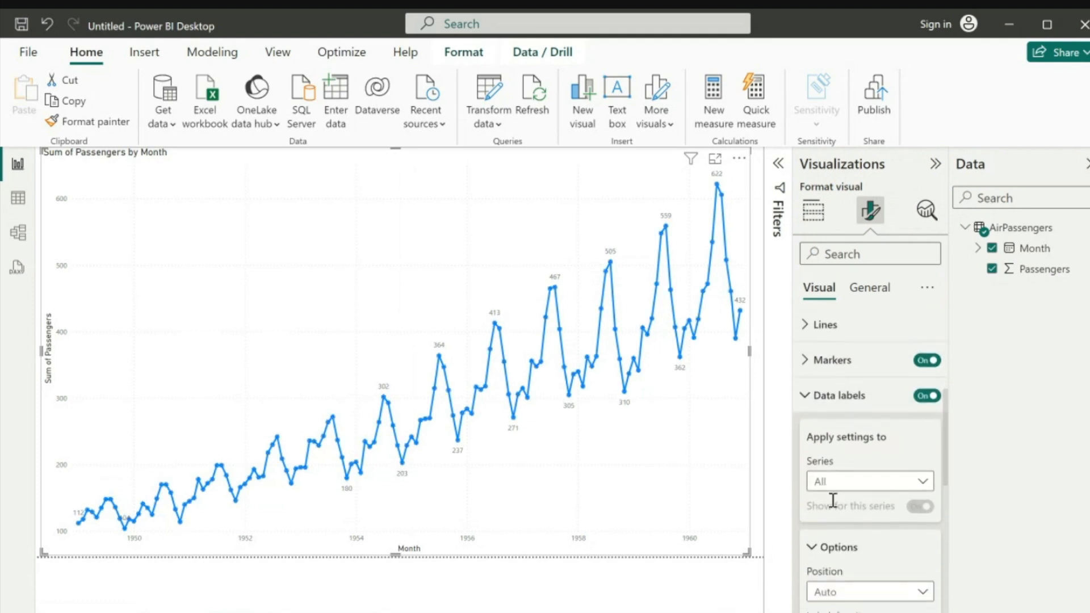
# Turn on the background for the line chart's data labels and look at their layout setting
pyautogui.scroll(-4, 886, 508)
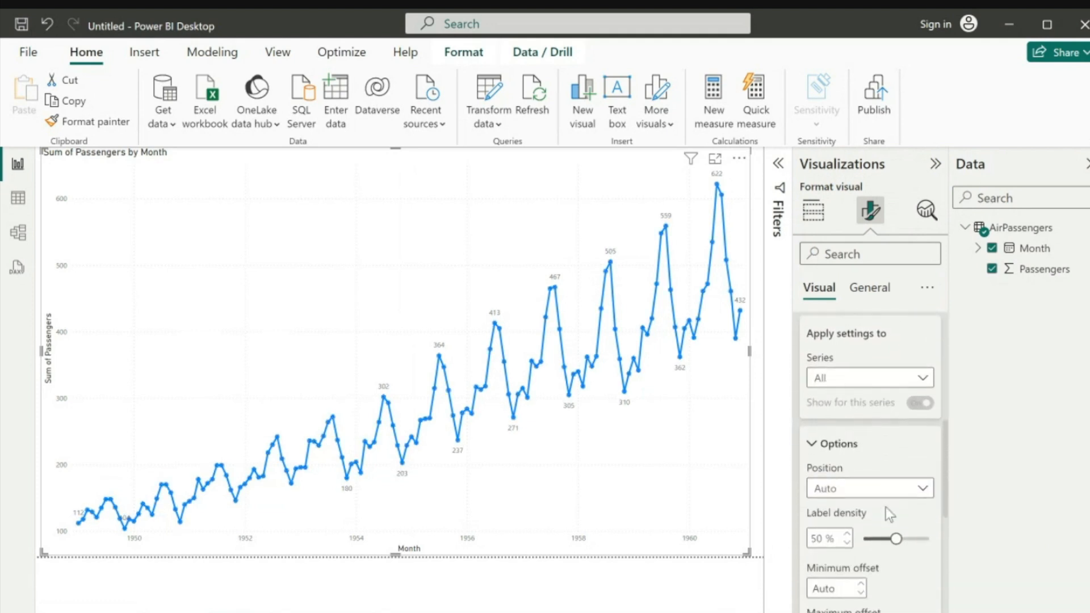
pyautogui.scroll(-2, 885, 507)
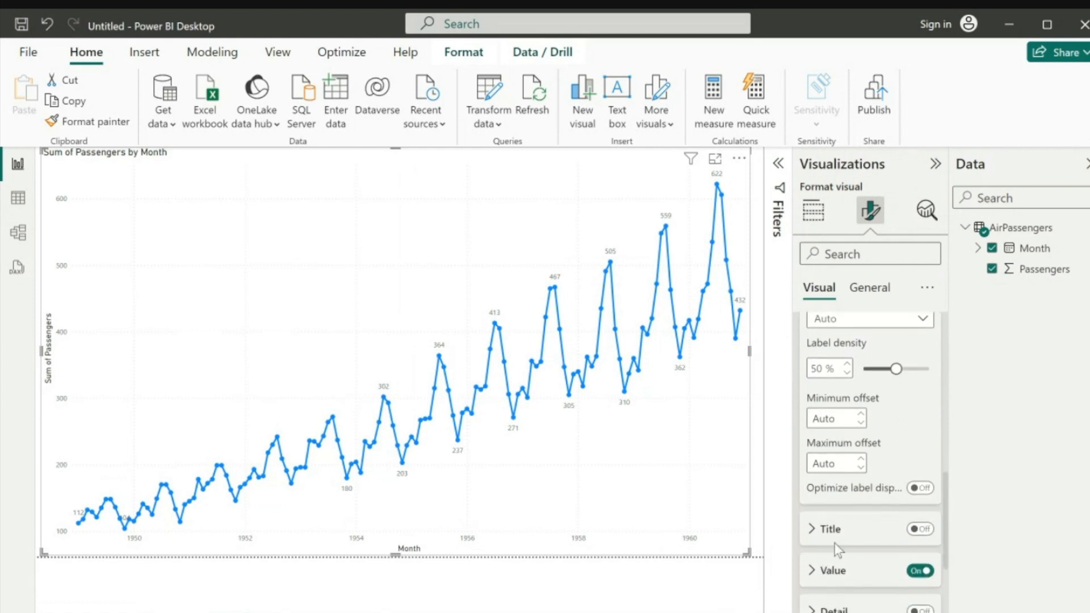
pyautogui.scroll(-2, 835, 544)
pyautogui.click(920, 577)
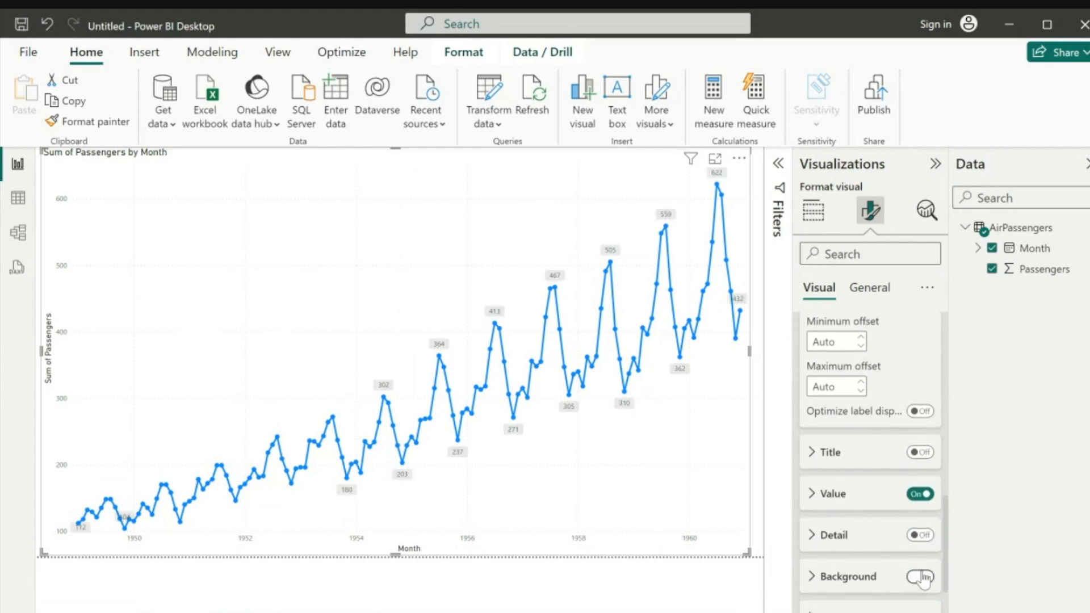
pyautogui.scroll(-1, 840, 571)
pyautogui.click(841, 566)
pyautogui.scroll(-2, 824, 562)
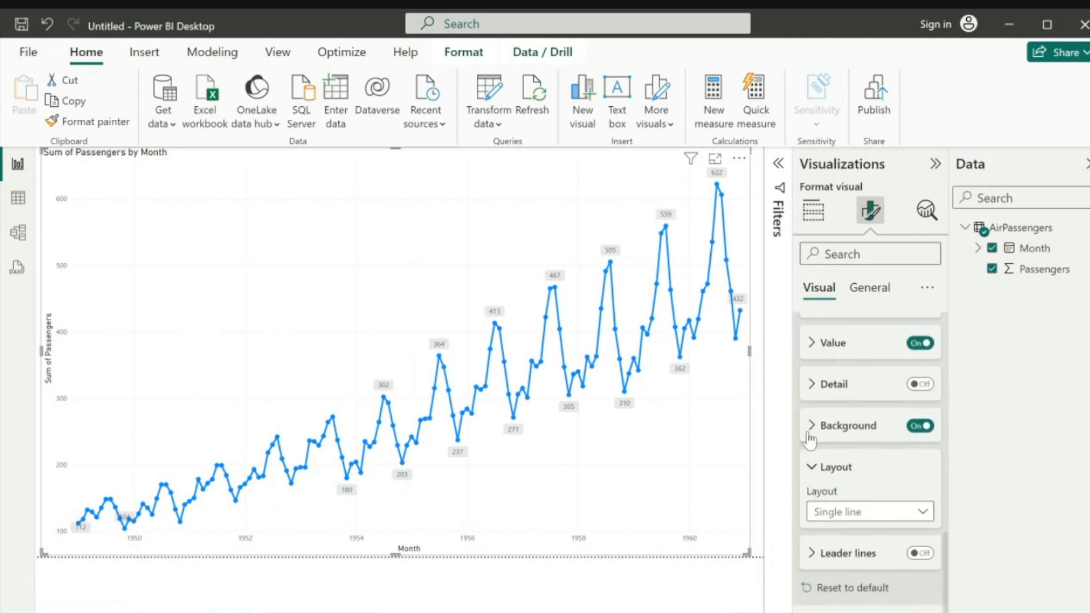
pyautogui.click(812, 471)
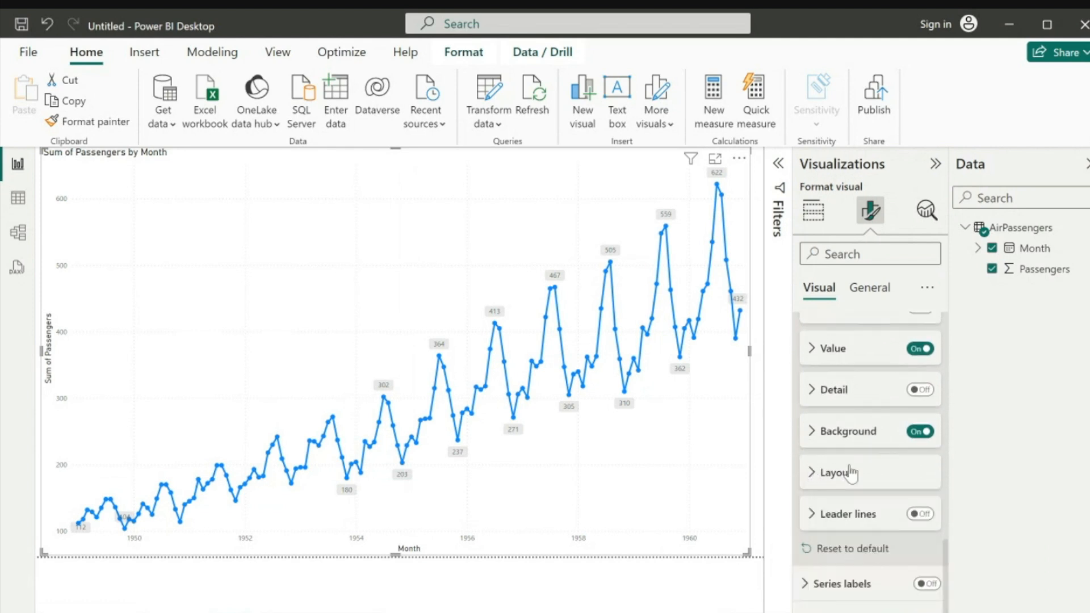
# Make the values in the line chart's data labels bold
pyautogui.scroll(6, 849, 460)
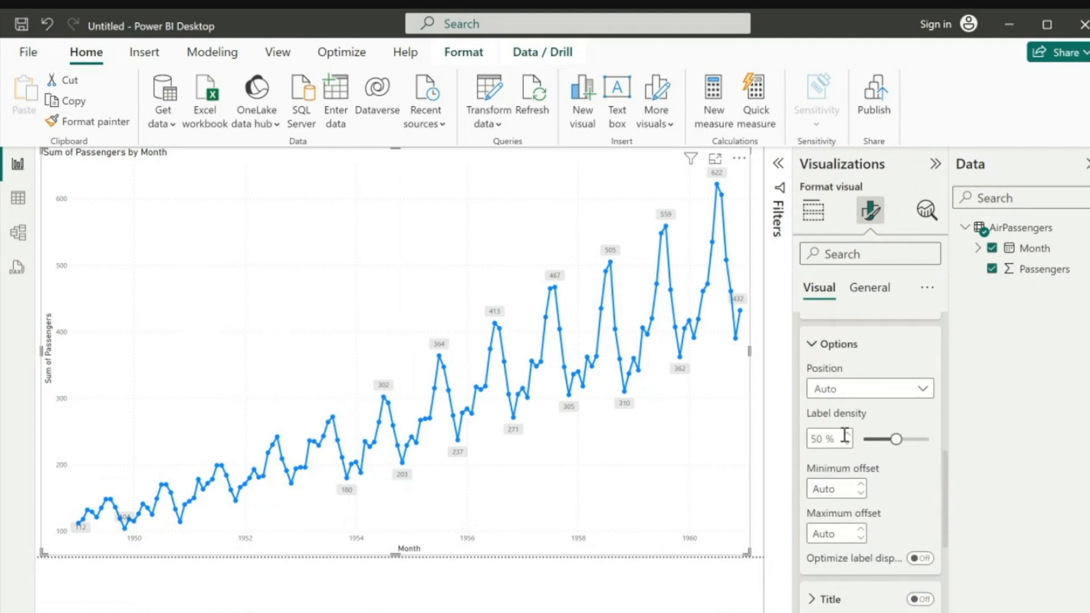
pyautogui.scroll(5, 846, 443)
pyautogui.scroll(-4, 846, 443)
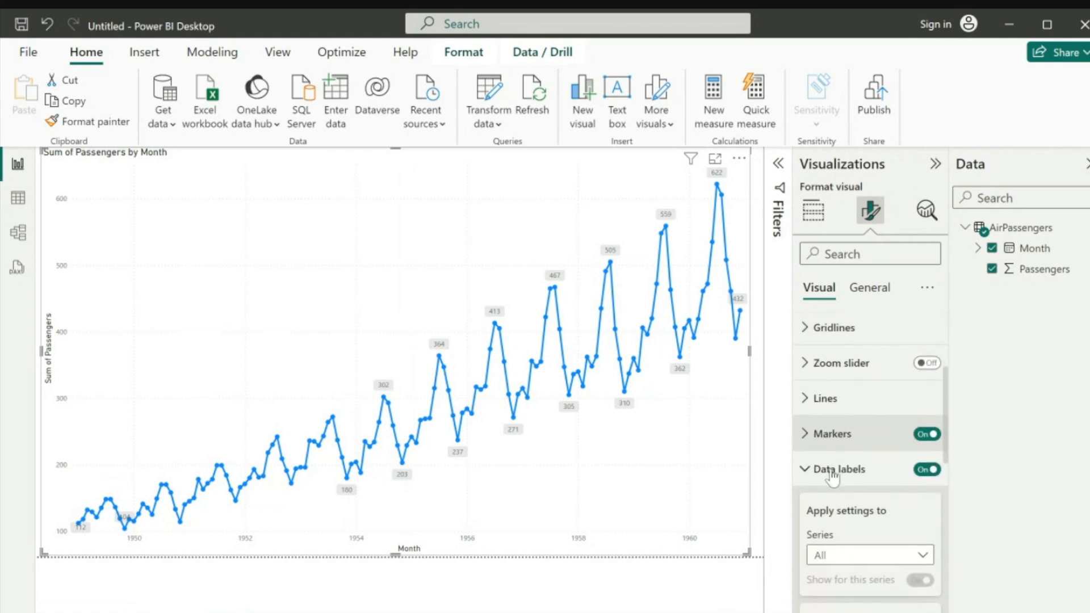
pyautogui.scroll(-6, 846, 548)
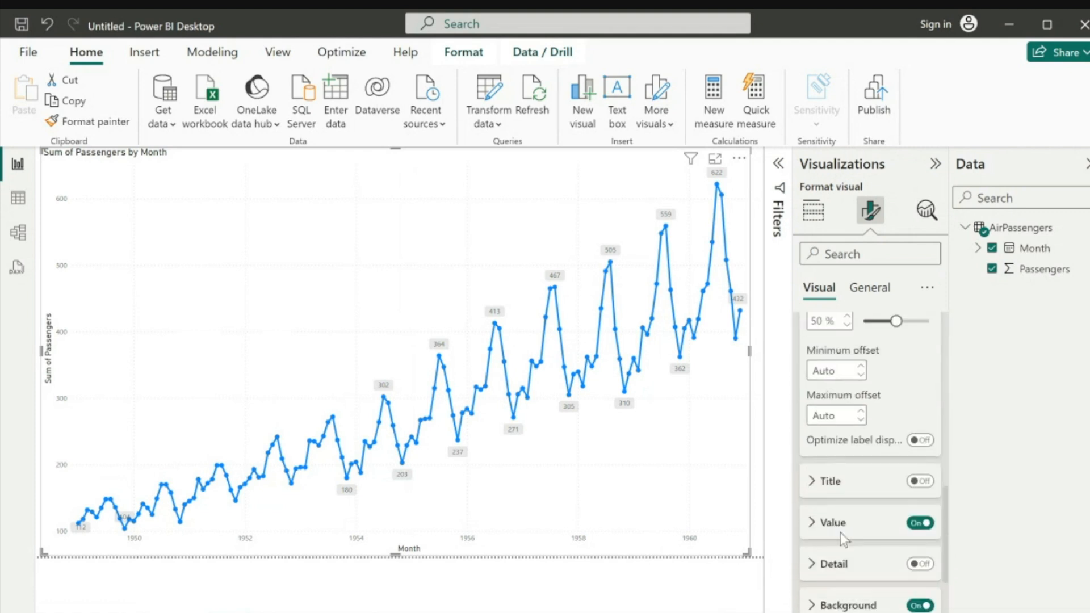
pyautogui.scroll(-1, 837, 537)
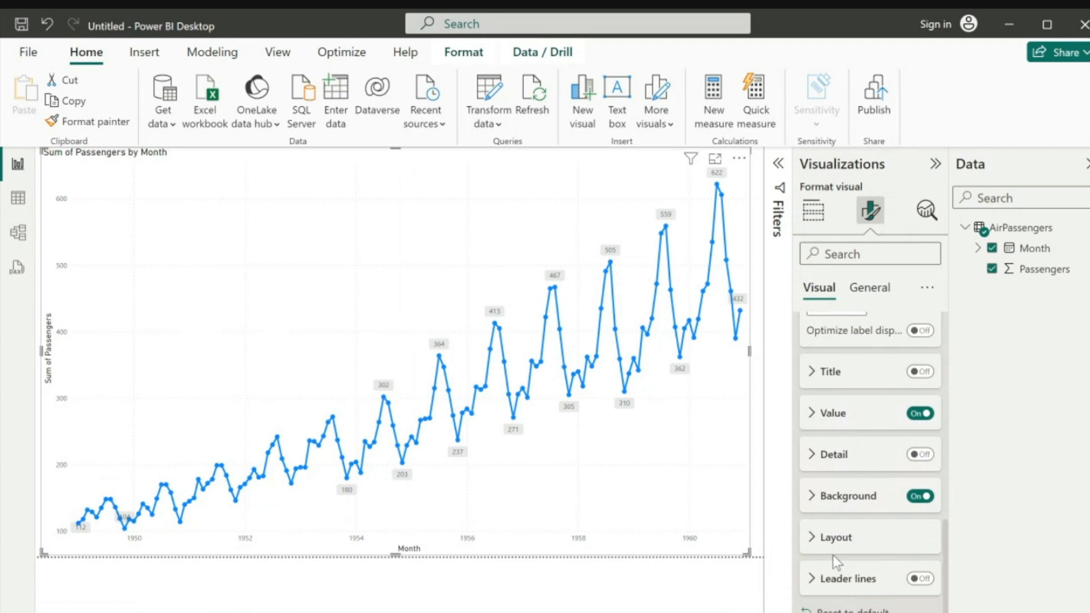
pyautogui.click(802, 415)
pyautogui.scroll(-1, 857, 474)
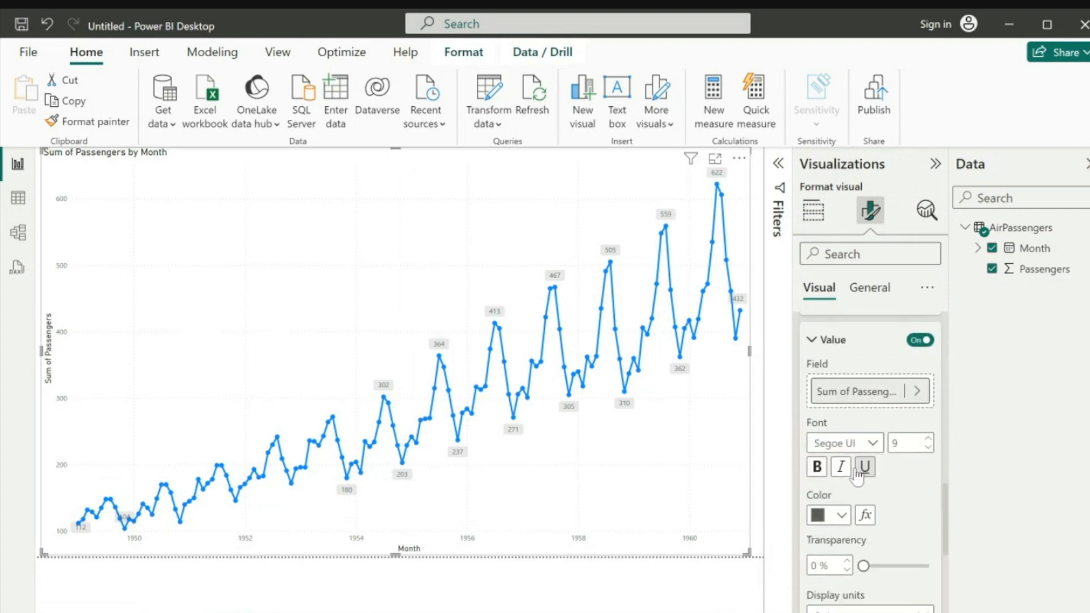
pyautogui.click(816, 467)
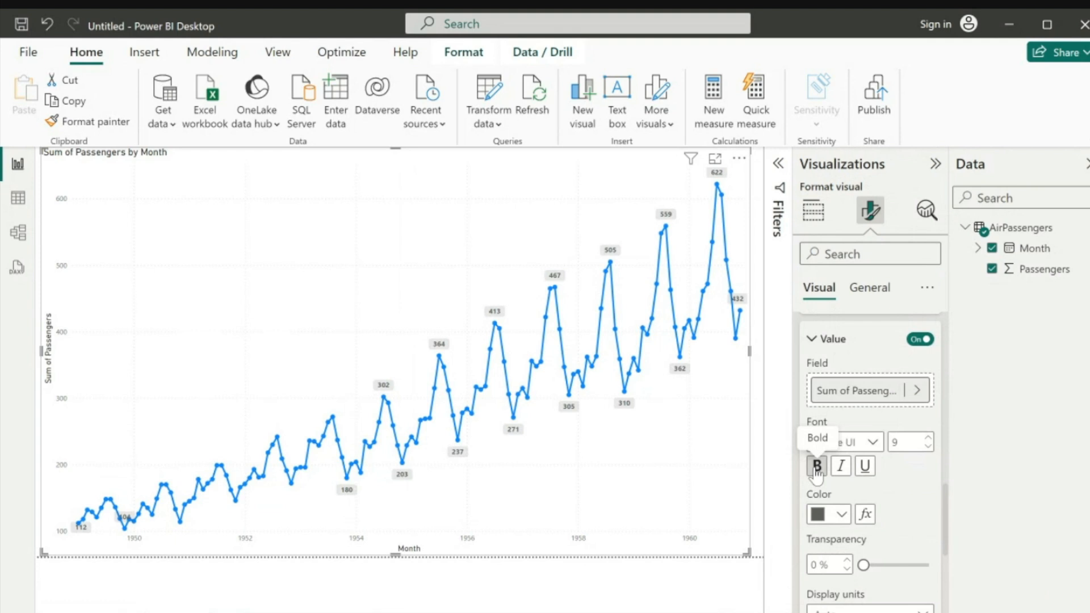
pyautogui.click(843, 515)
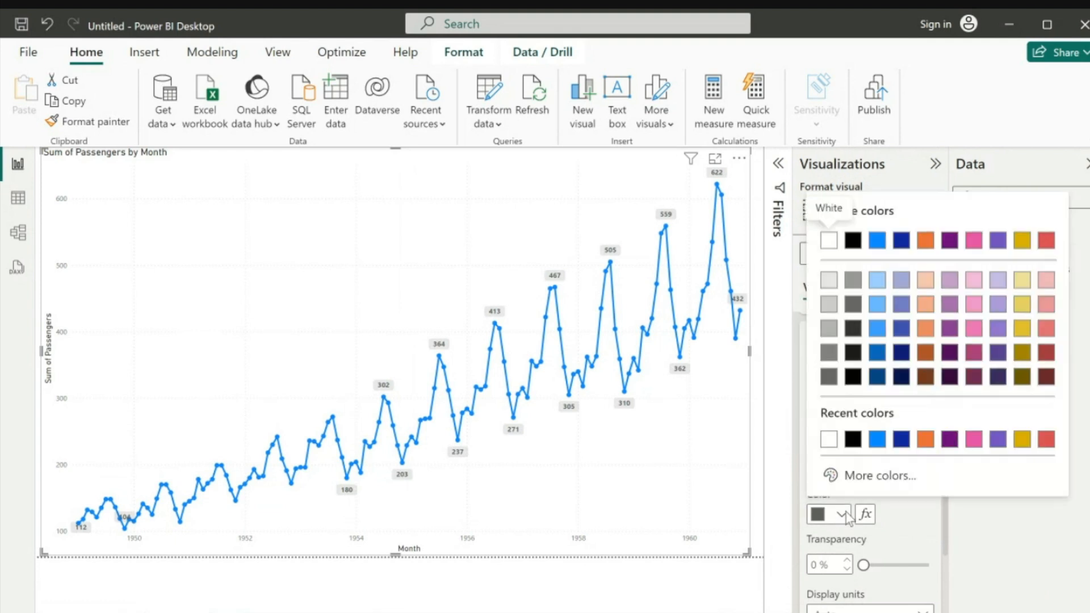
pyautogui.click(855, 475)
pyautogui.click(795, 368)
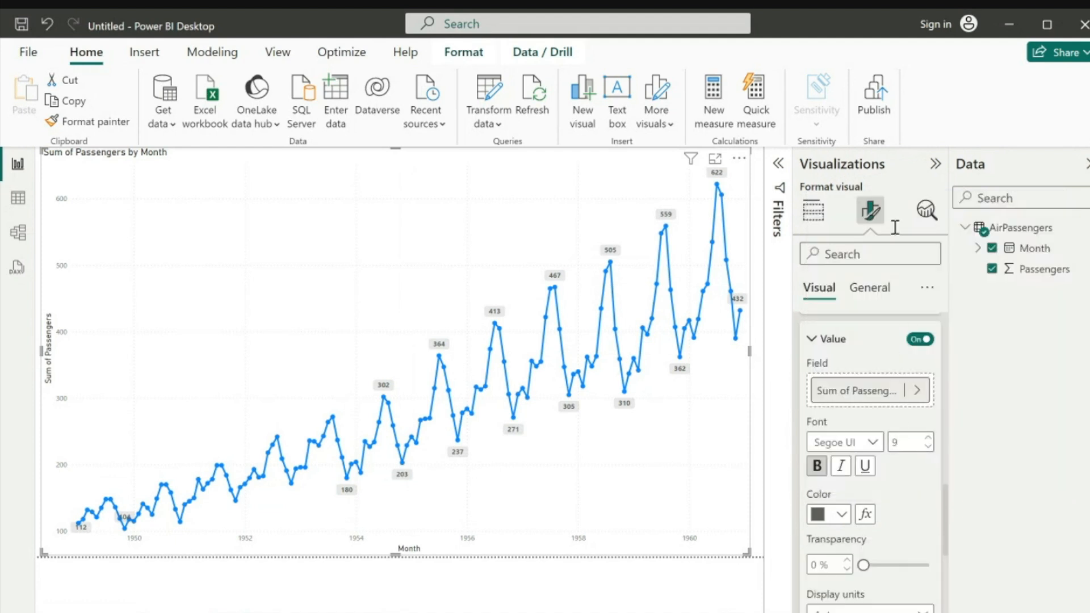
# Collapse the visualizations area to give the chart more room and inspect the monthly passenger values from 1949 to December 1960
pyautogui.click(813, 211)
pyautogui.click(936, 164)
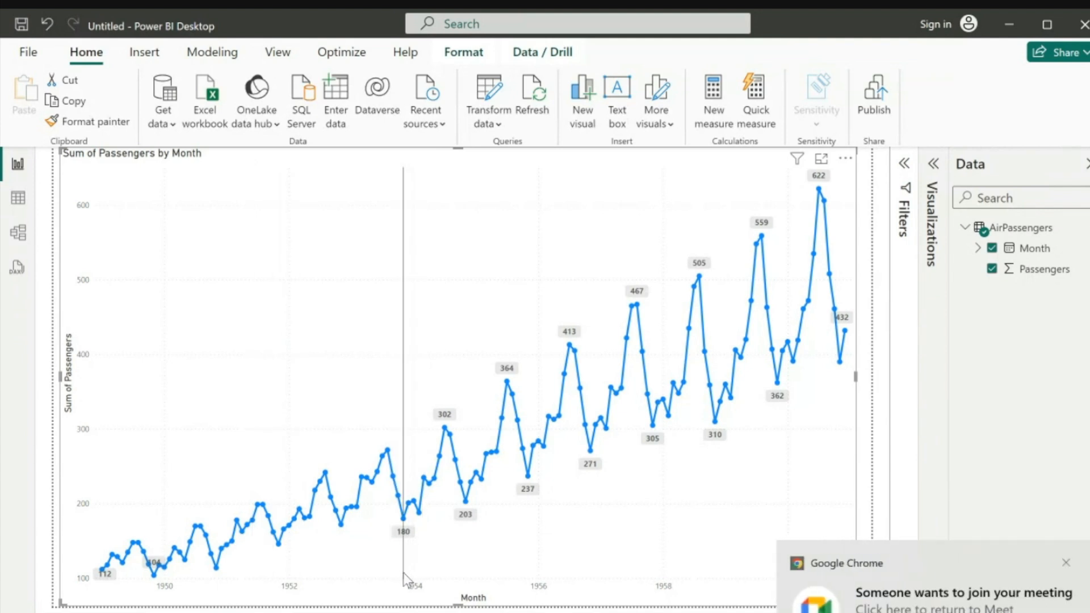
pyautogui.moveTo(403, 573)
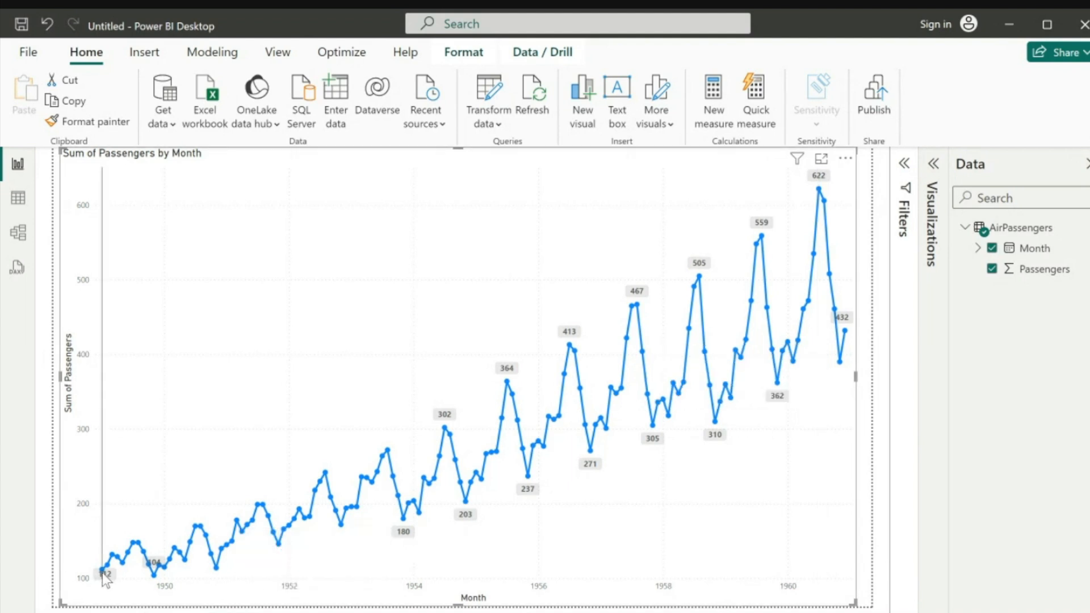
pyautogui.moveTo(103, 574)
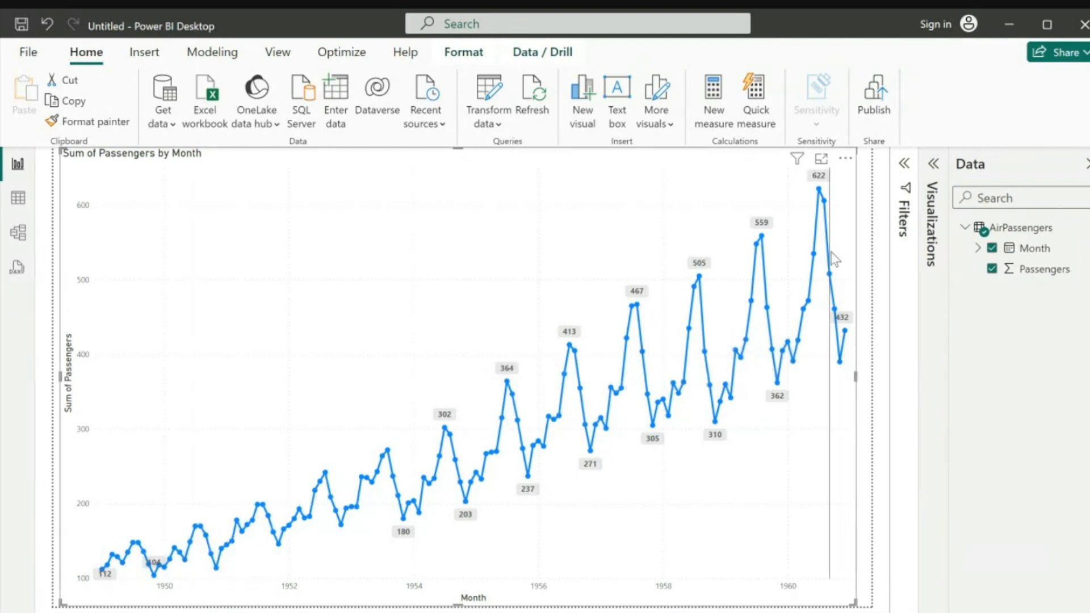
pyautogui.moveTo(820, 249)
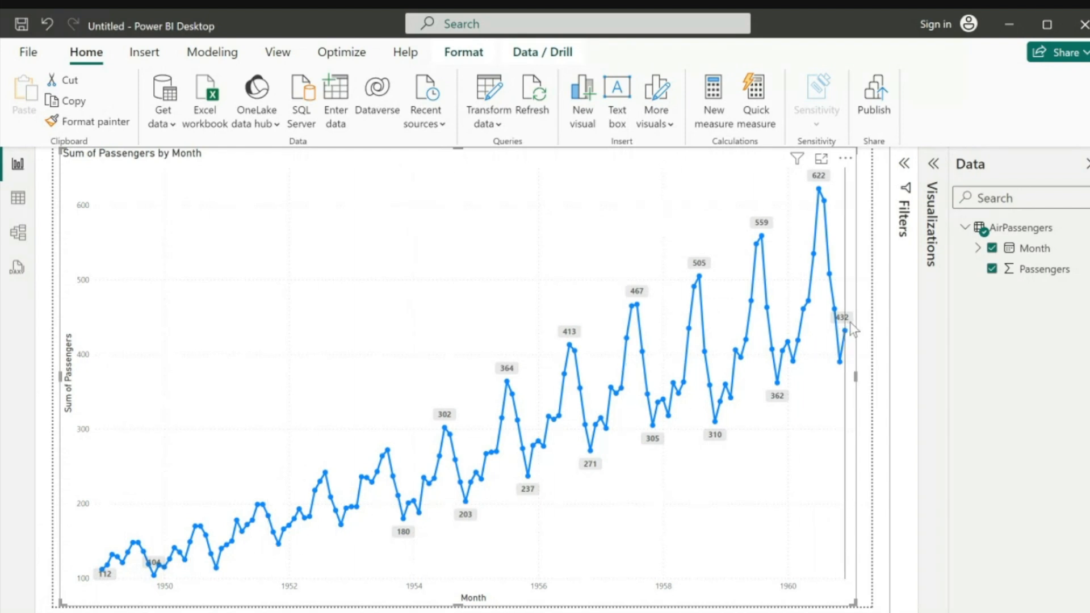
pyautogui.moveTo(850, 322)
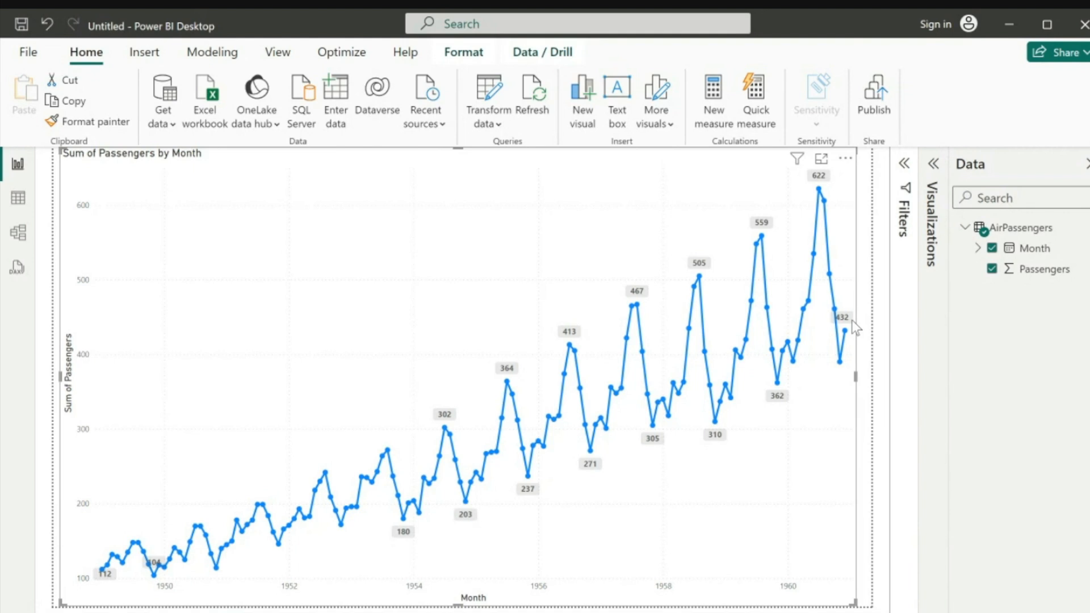
pyautogui.moveTo(485, 496)
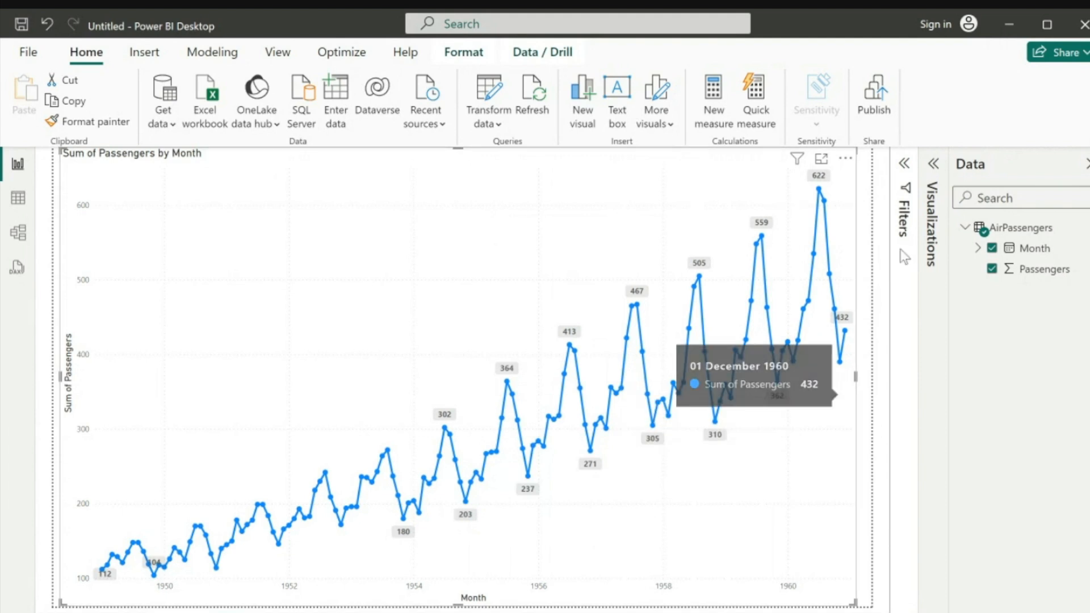
# Reopen the visualizations area and show the analytics options for the passengers line chart
pyautogui.click(934, 165)
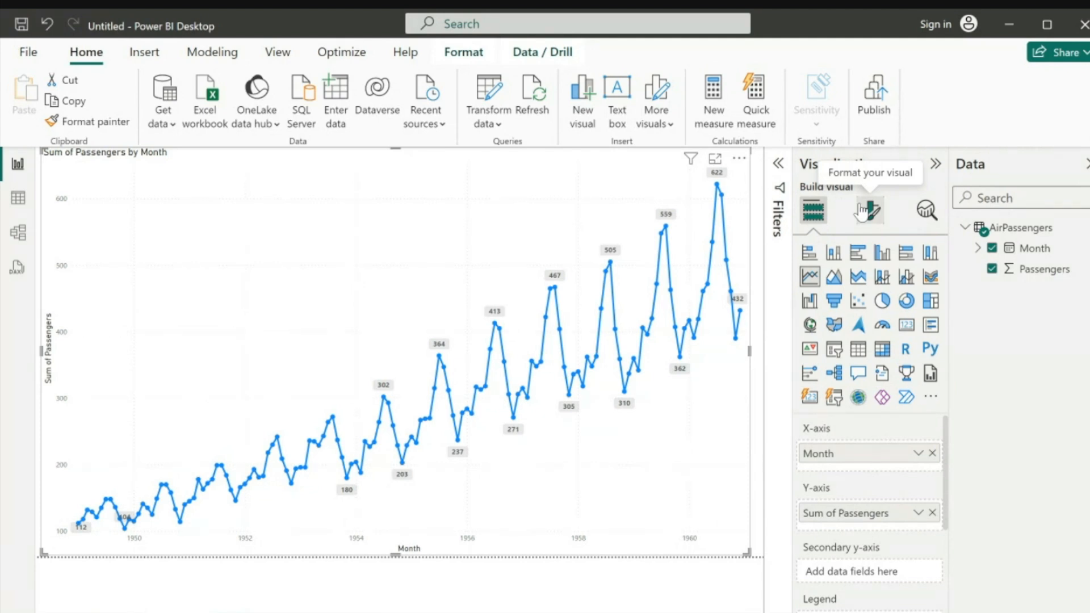
pyautogui.click(927, 211)
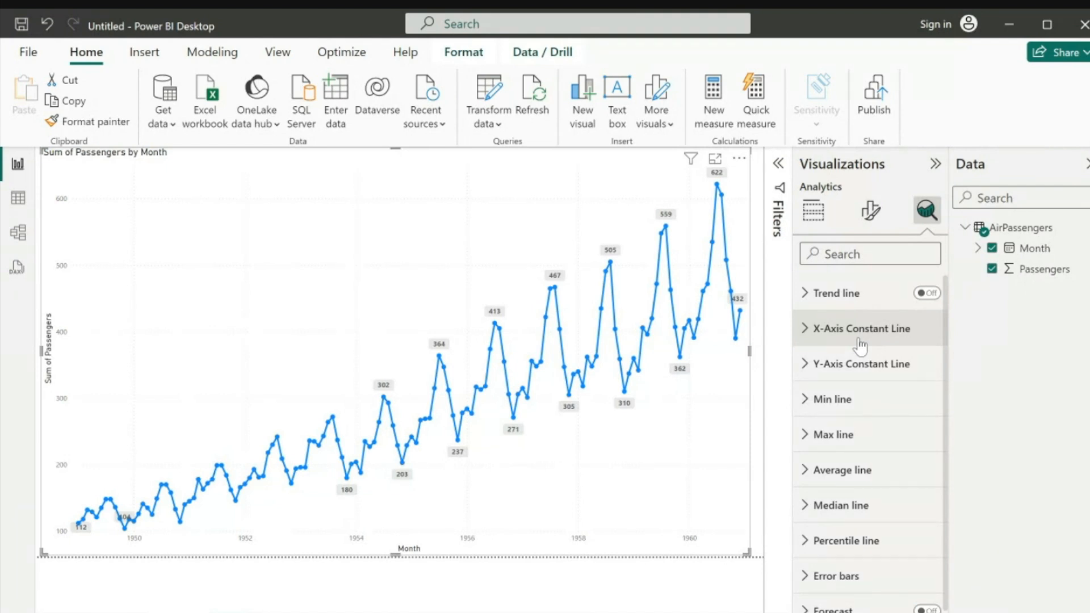
pyautogui.click(801, 330)
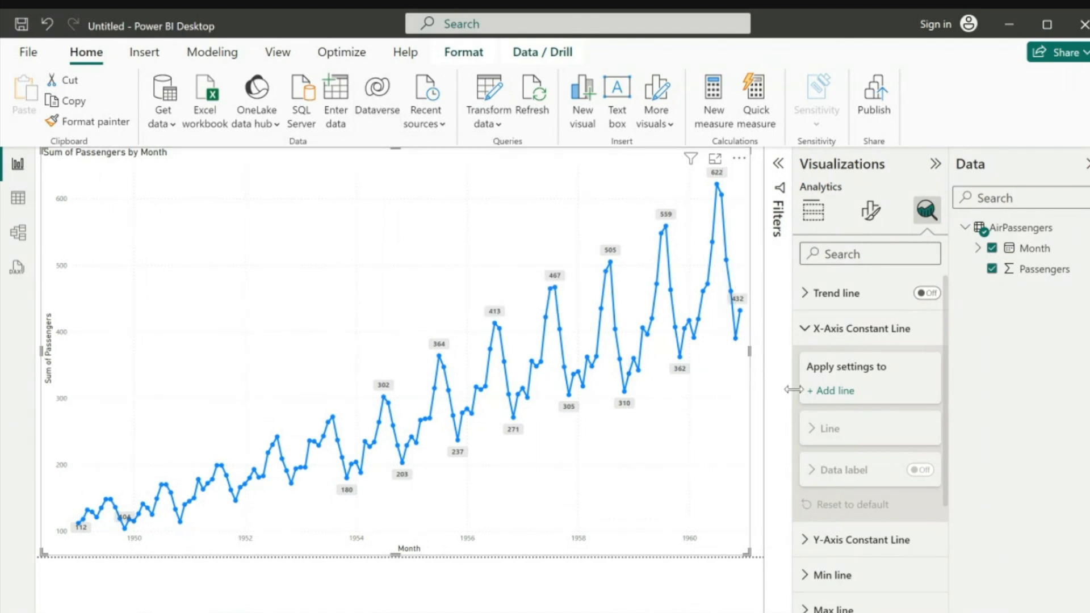
pyautogui.click(825, 392)
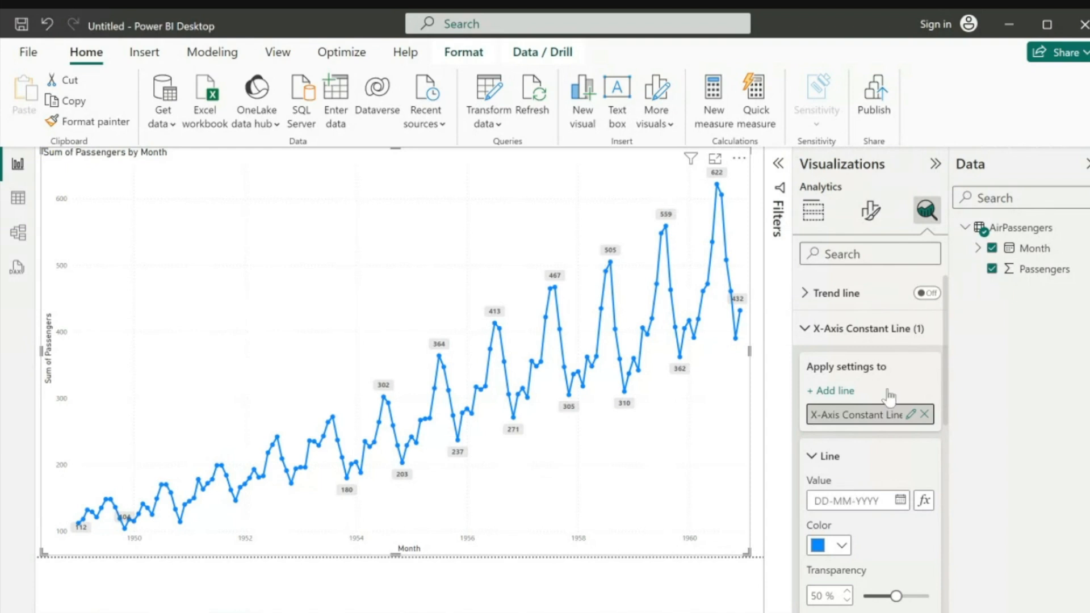
pyautogui.click(924, 414)
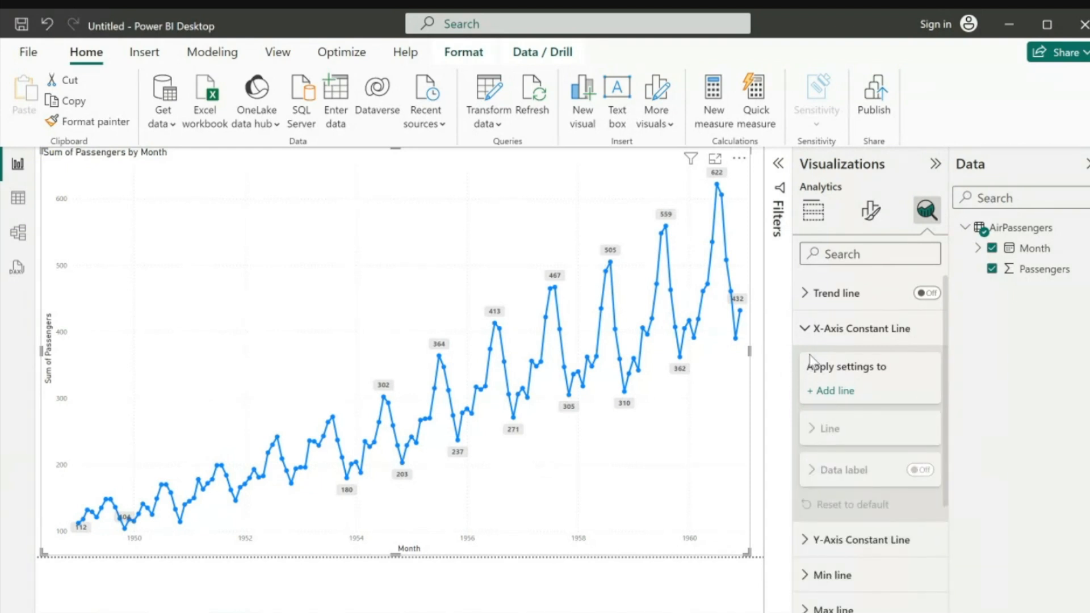
pyautogui.click(807, 332)
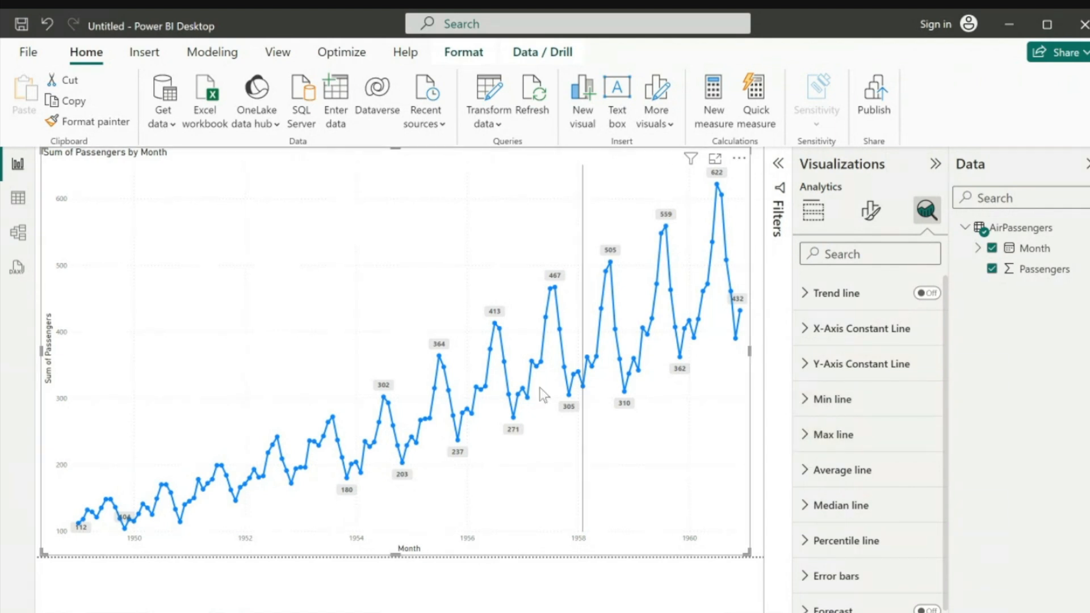
# Add an average line for Sum of Passengers to the line chart and compare it with the monthly values
pyautogui.click(807, 472)
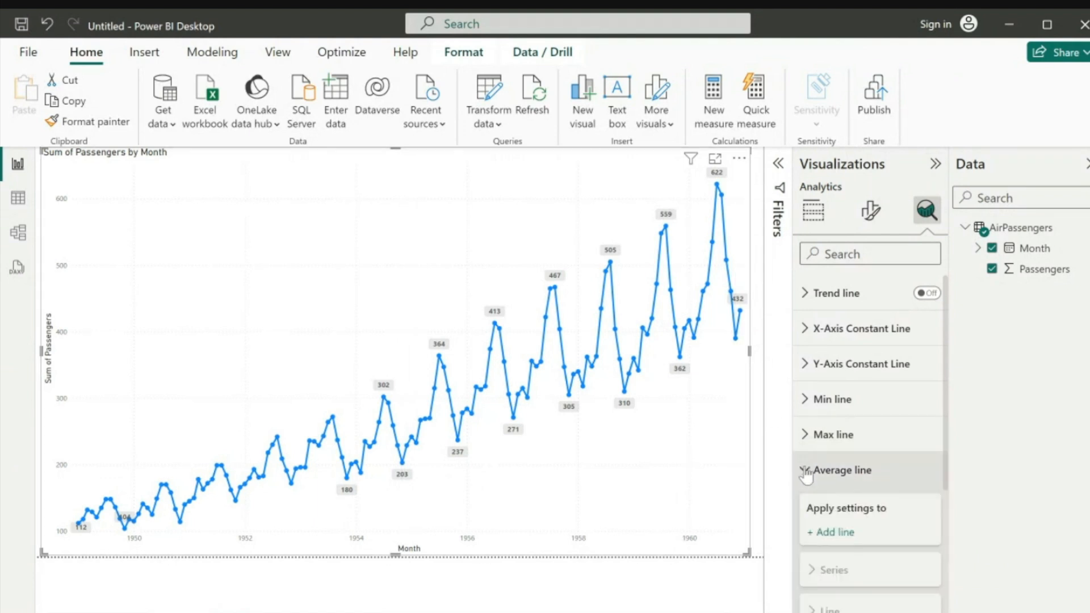
pyautogui.click(840, 534)
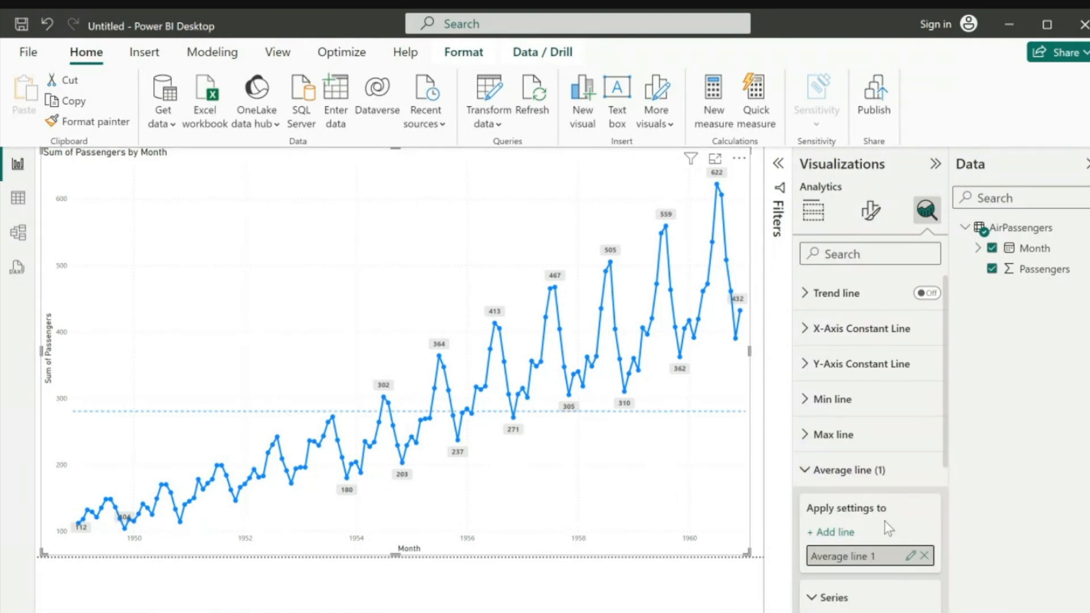
pyautogui.scroll(-2, 886, 521)
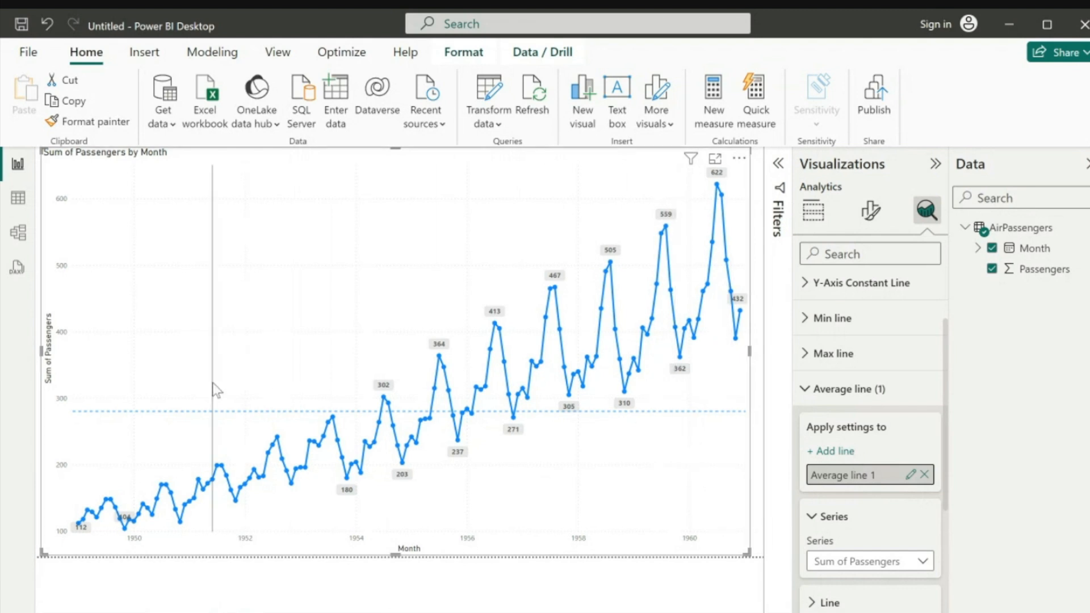
pyautogui.moveTo(668, 273)
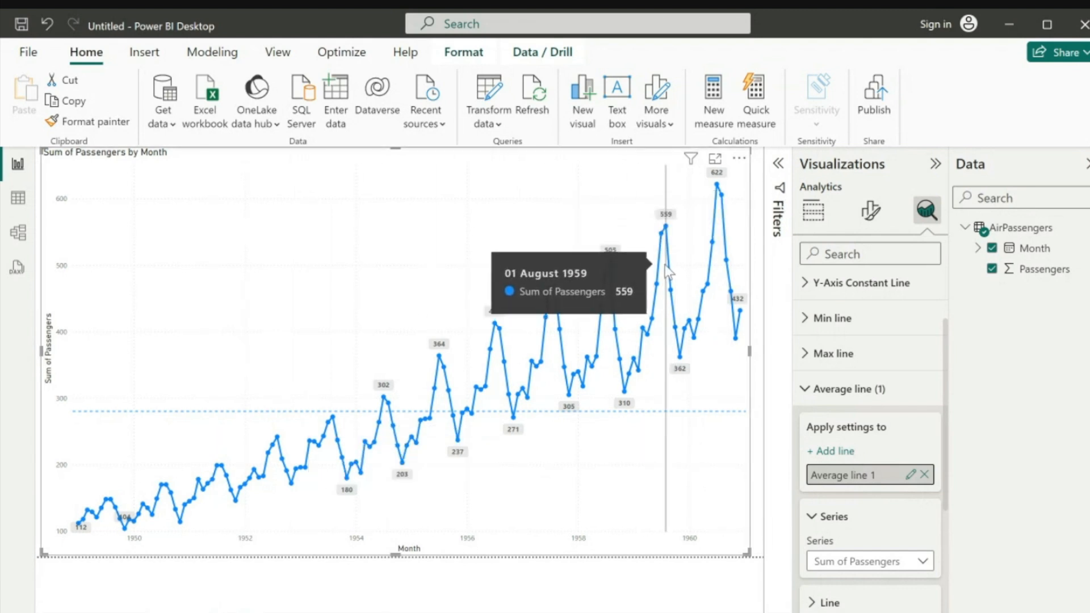
pyautogui.click(806, 394)
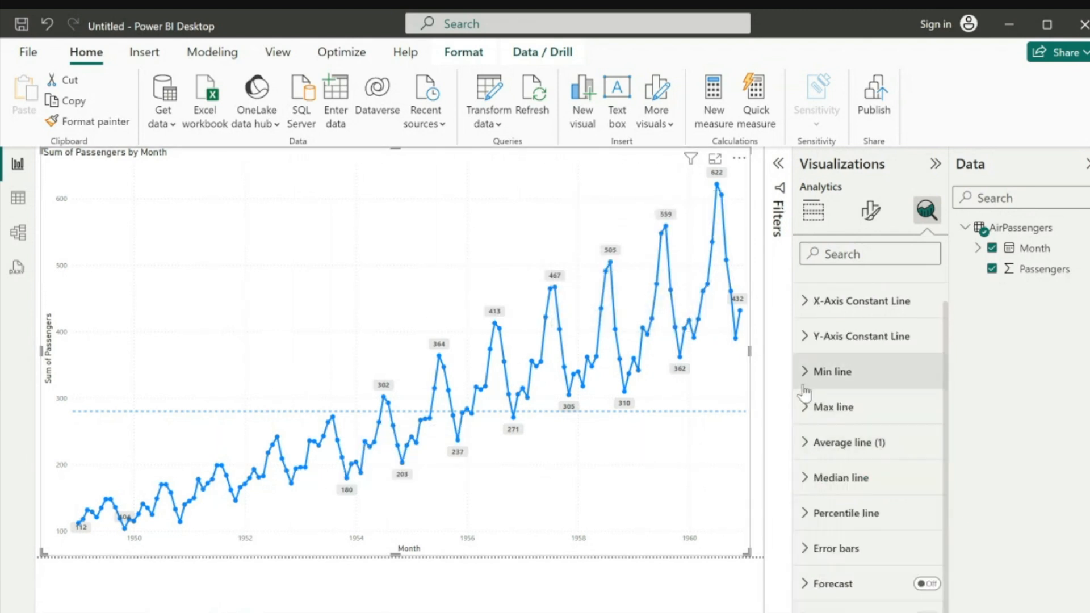
# Add a min line and a max line for Sum of Passengers to the line chart
pyautogui.click(807, 375)
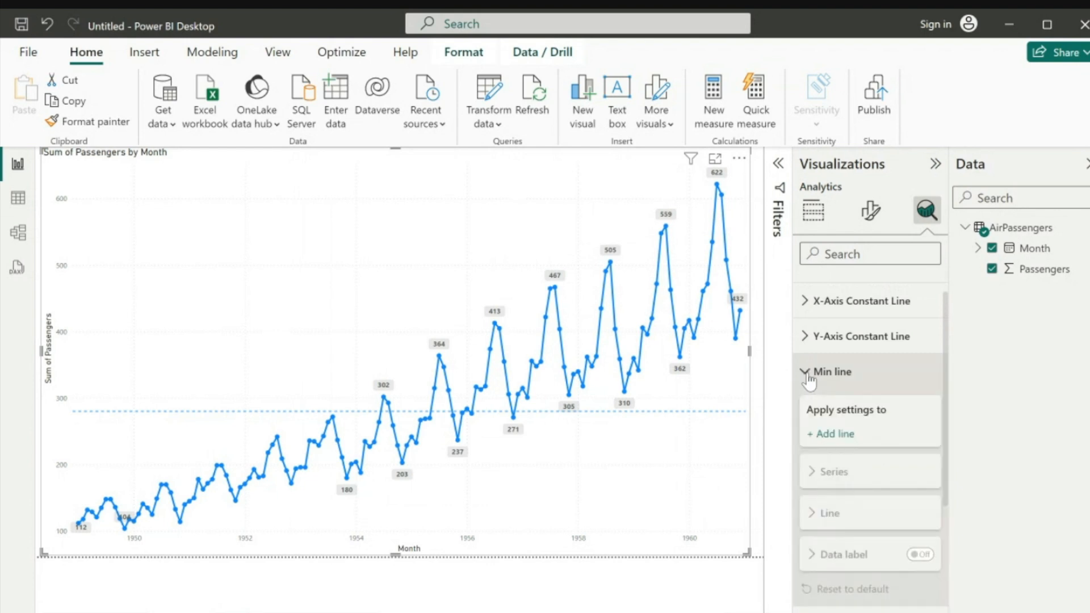
pyautogui.click(828, 438)
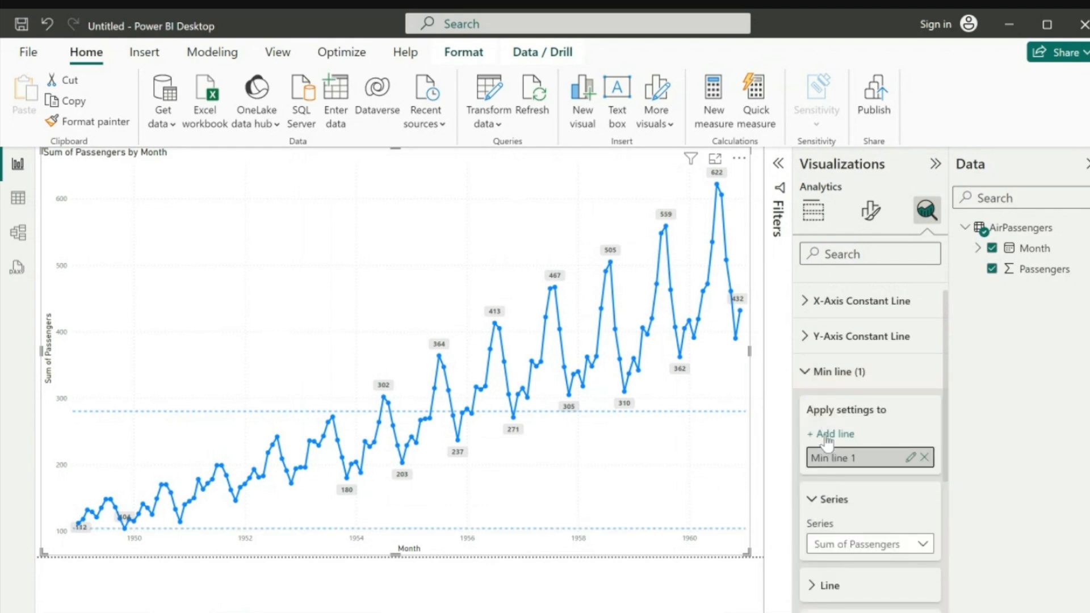
pyautogui.scroll(-2, 823, 482)
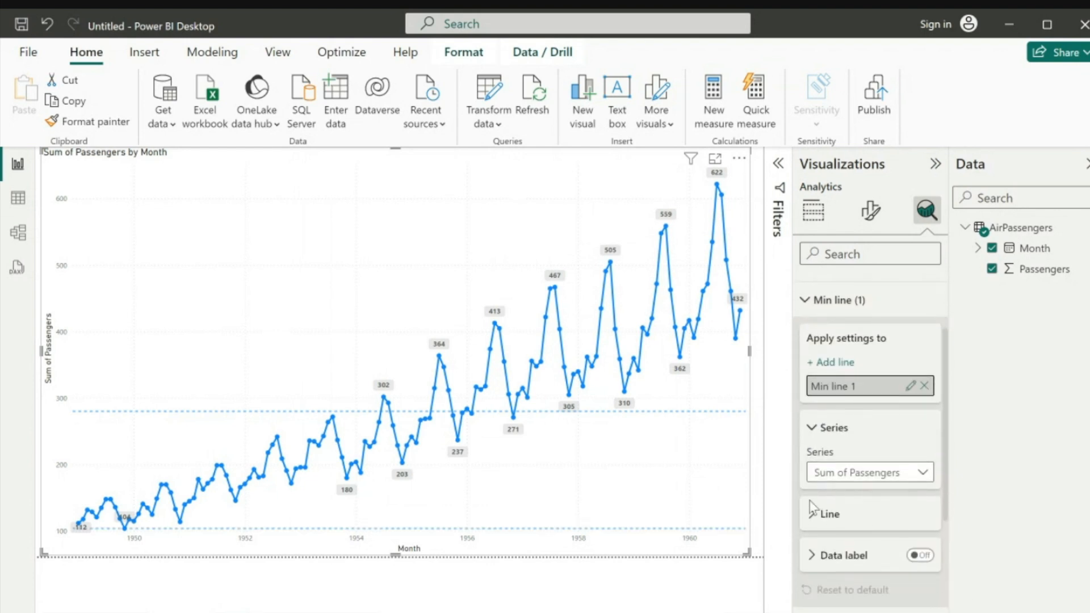
pyautogui.scroll(-1, 815, 518)
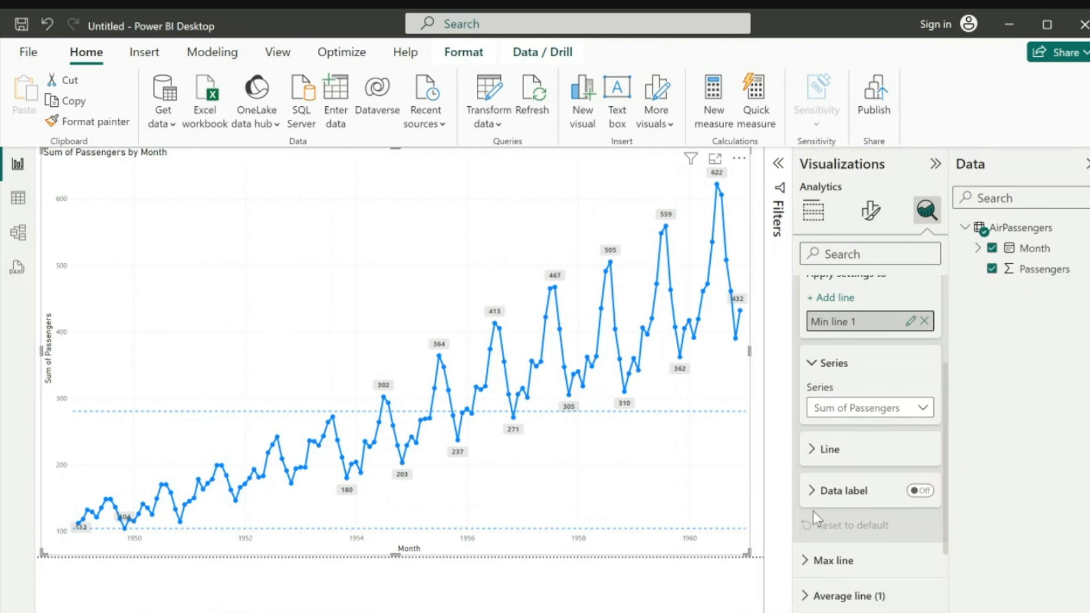
pyautogui.click(807, 561)
pyautogui.scroll(-1, 807, 562)
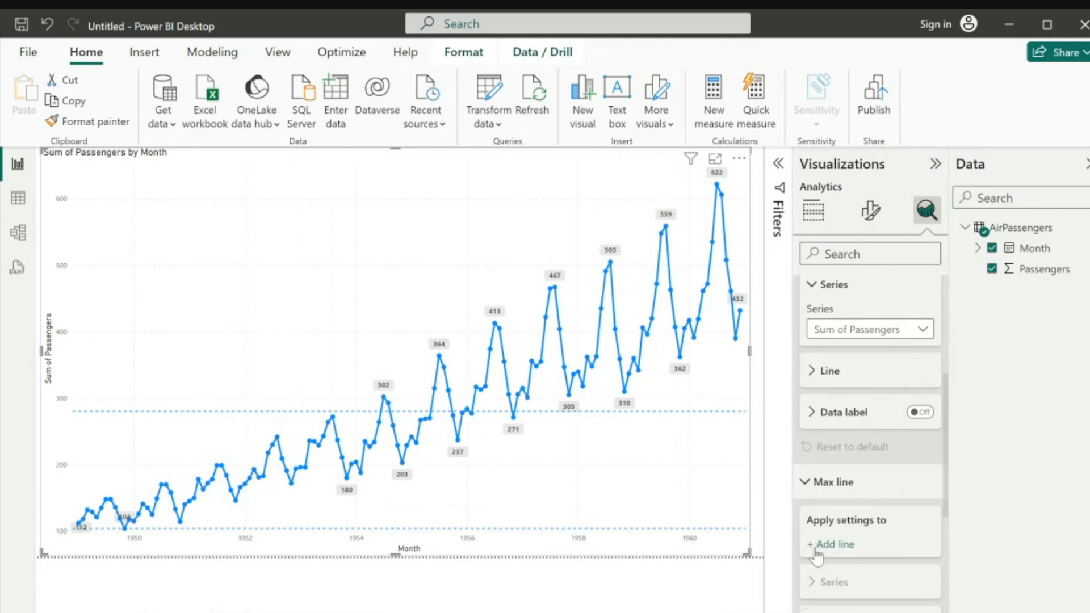
pyautogui.click(820, 547)
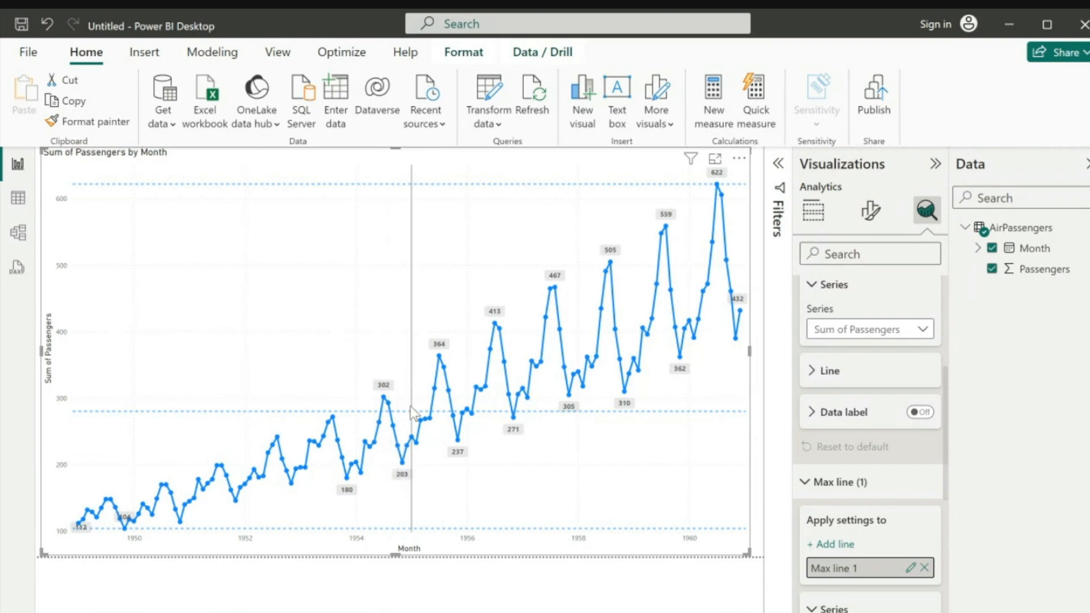
# Turn on the data label for the chart's min line
pyautogui.click(920, 413)
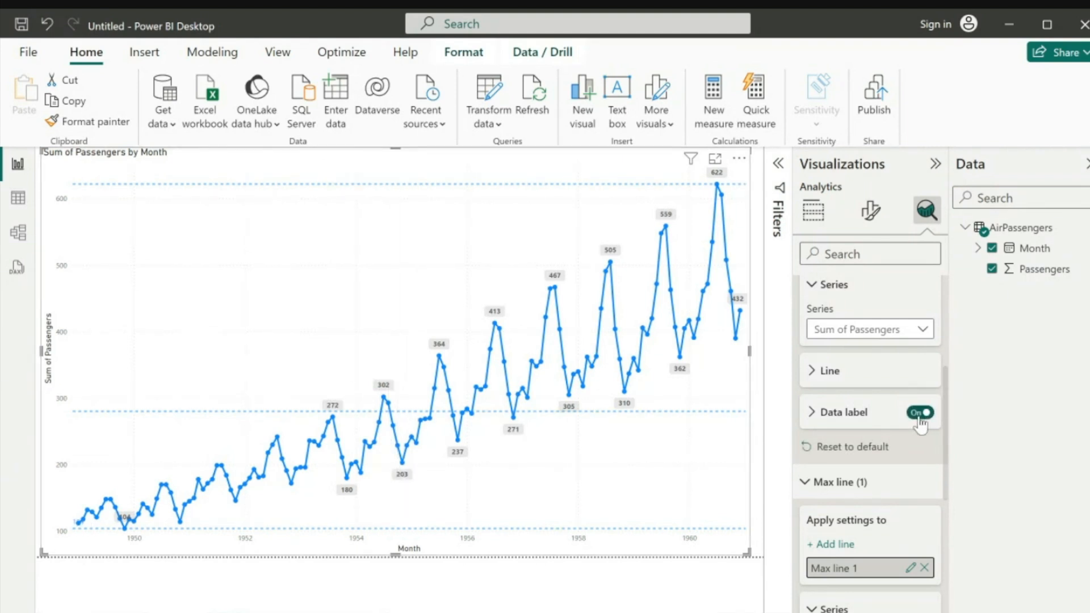
pyautogui.scroll(3, 923, 424)
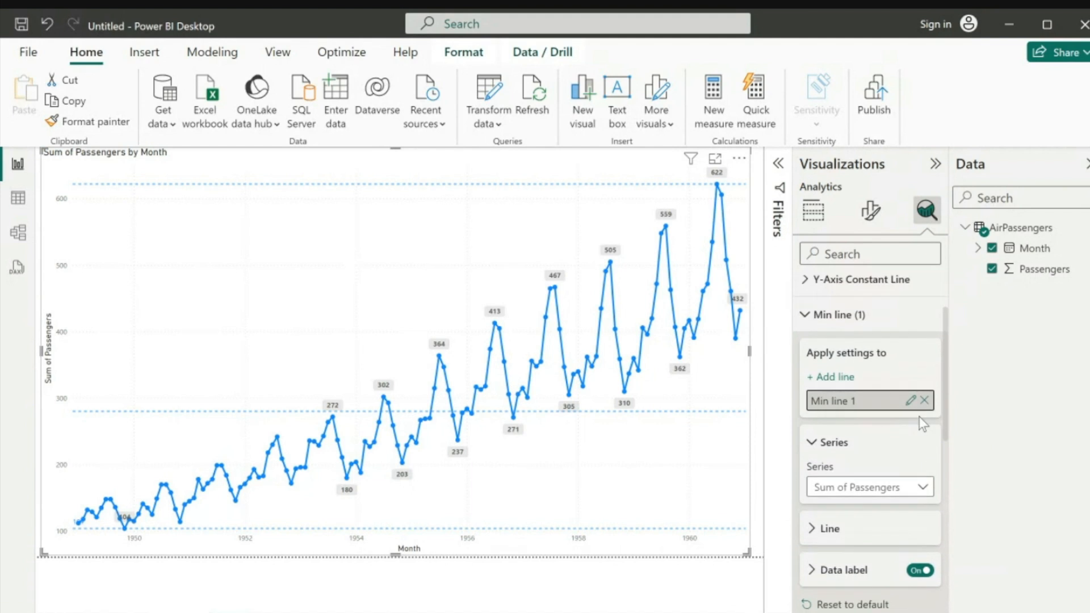
pyautogui.scroll(-1, 922, 423)
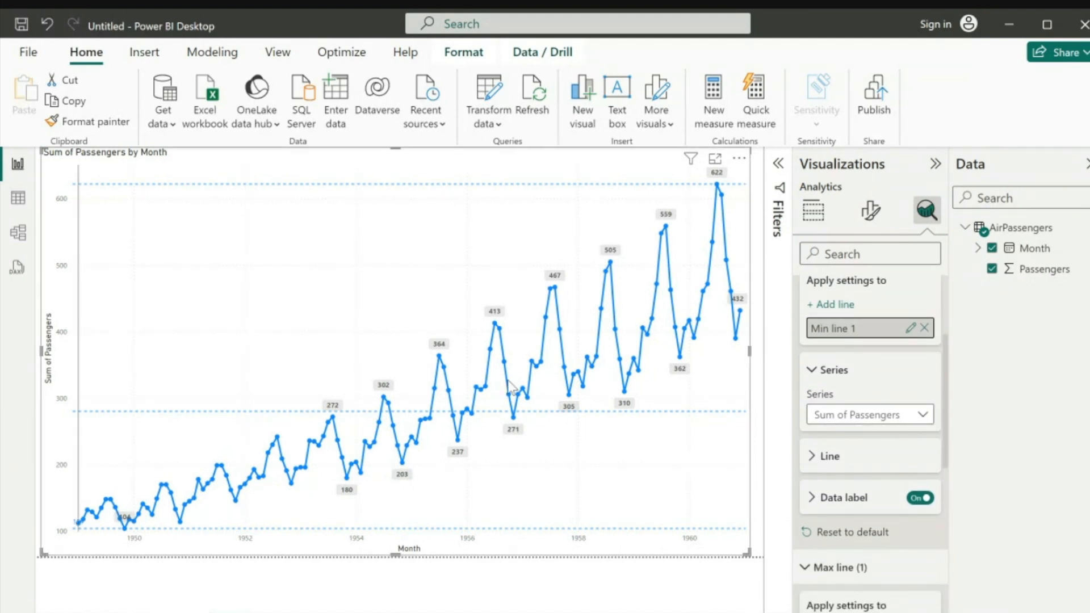
# Turn on the data label for the chart's max line and collapse the max and min line settings
pyautogui.scroll(-3, 891, 466)
pyautogui.scroll(-3, 861, 582)
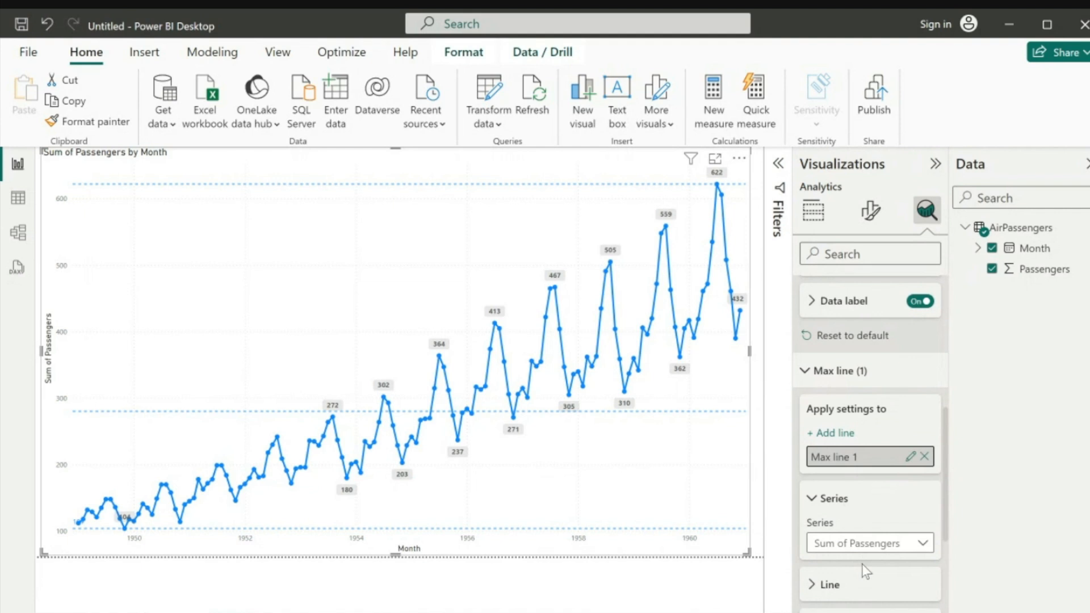
pyautogui.click(918, 540)
pyautogui.click(918, 539)
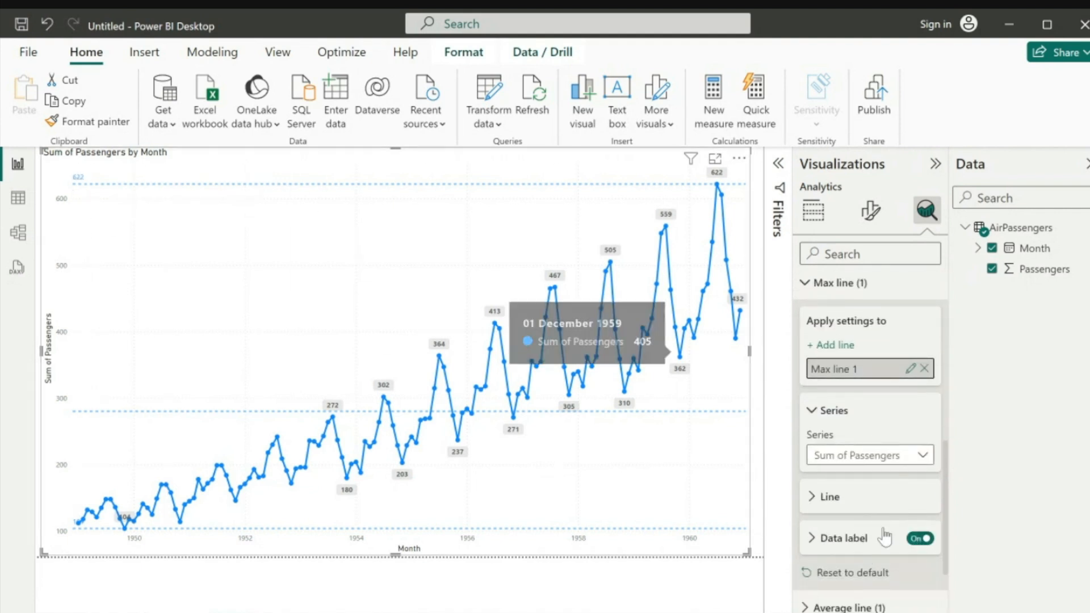
pyautogui.scroll(-1, 883, 530)
pyautogui.scroll(3, 884, 534)
pyautogui.click(801, 423)
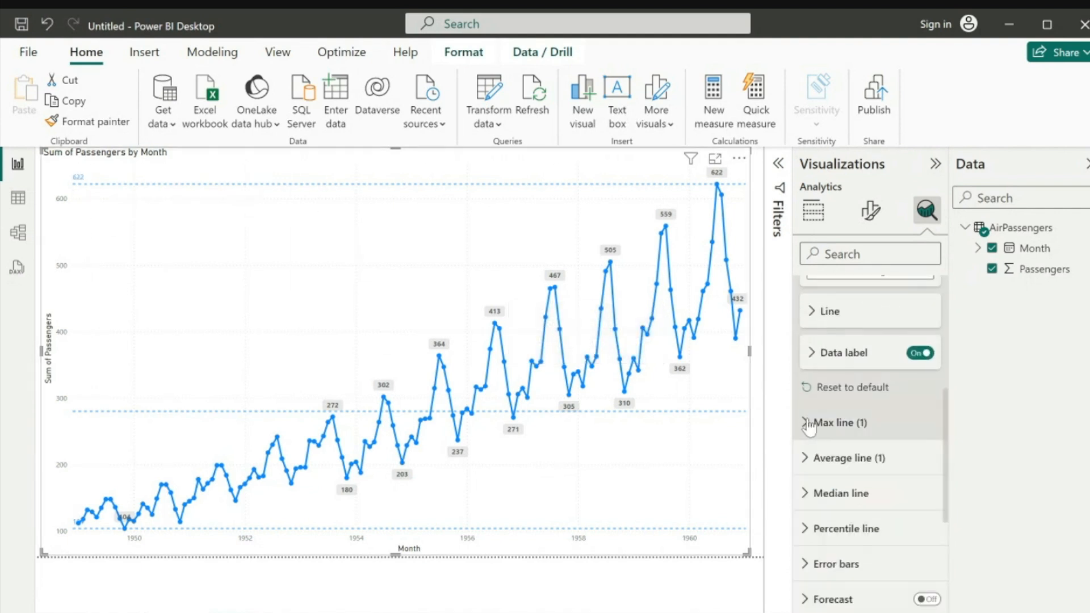
pyautogui.scroll(3, 809, 418)
pyautogui.scroll(1, 808, 375)
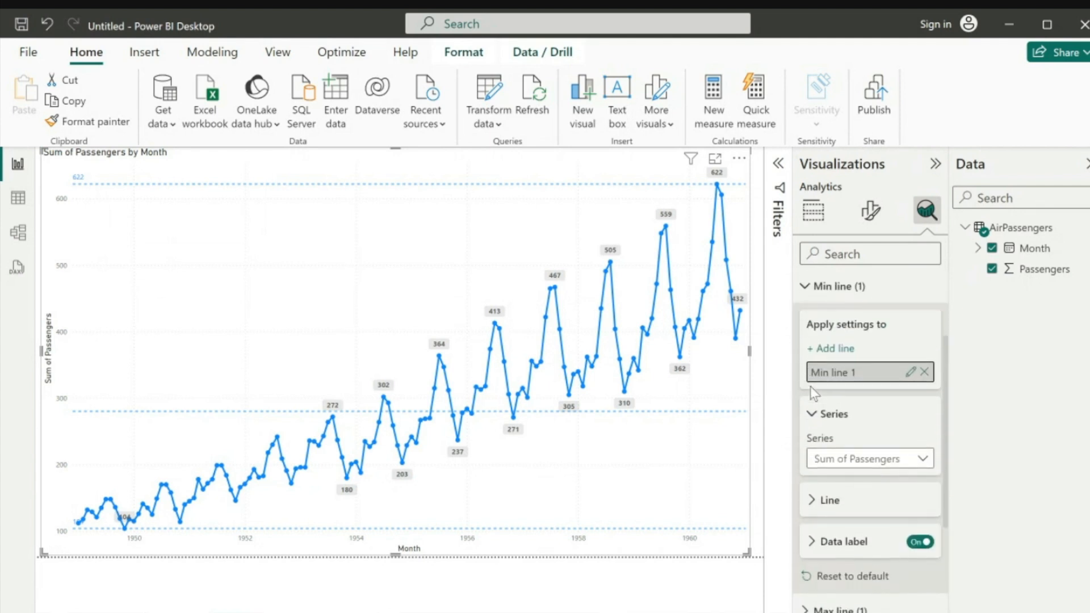
pyautogui.click(806, 301)
pyautogui.scroll(1, 806, 304)
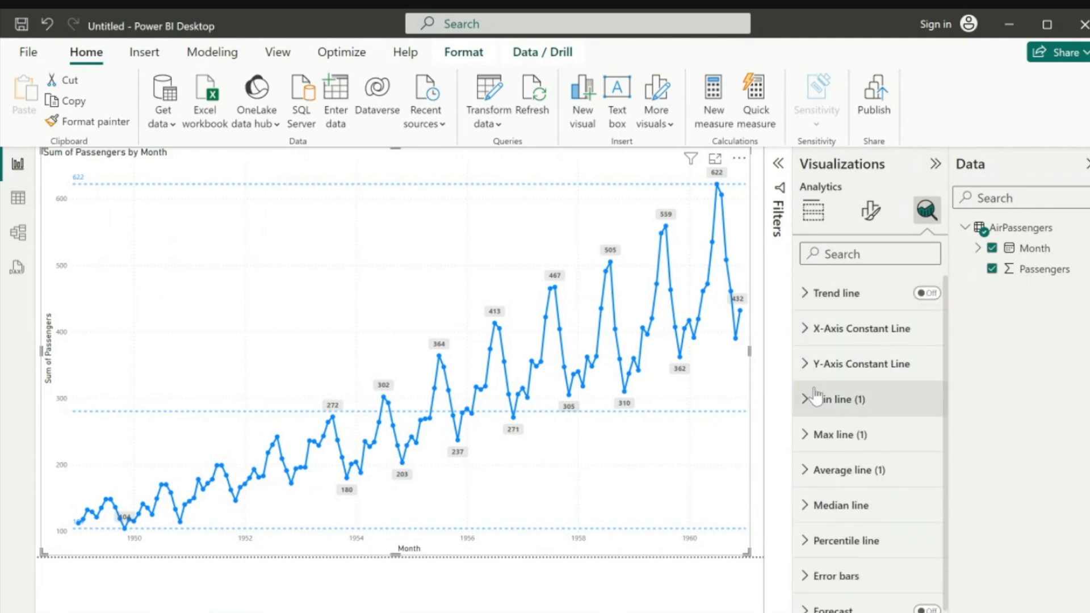
# Turn on the data label for the chart's average line and collapse its settings
pyautogui.click(806, 471)
pyautogui.scroll(-2, 842, 518)
pyautogui.scroll(-2, 845, 527)
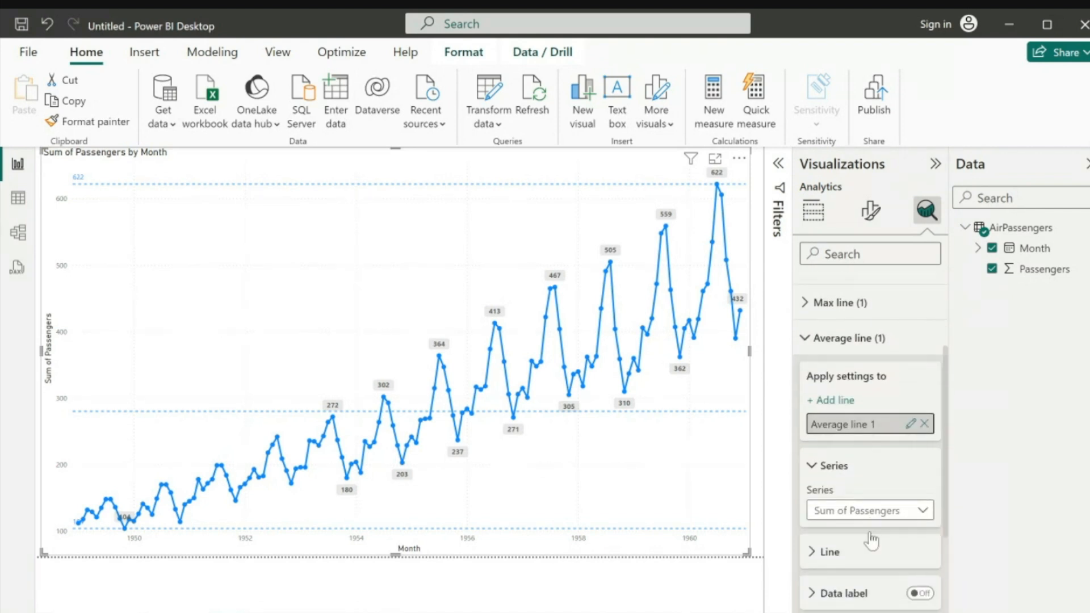
pyautogui.click(920, 556)
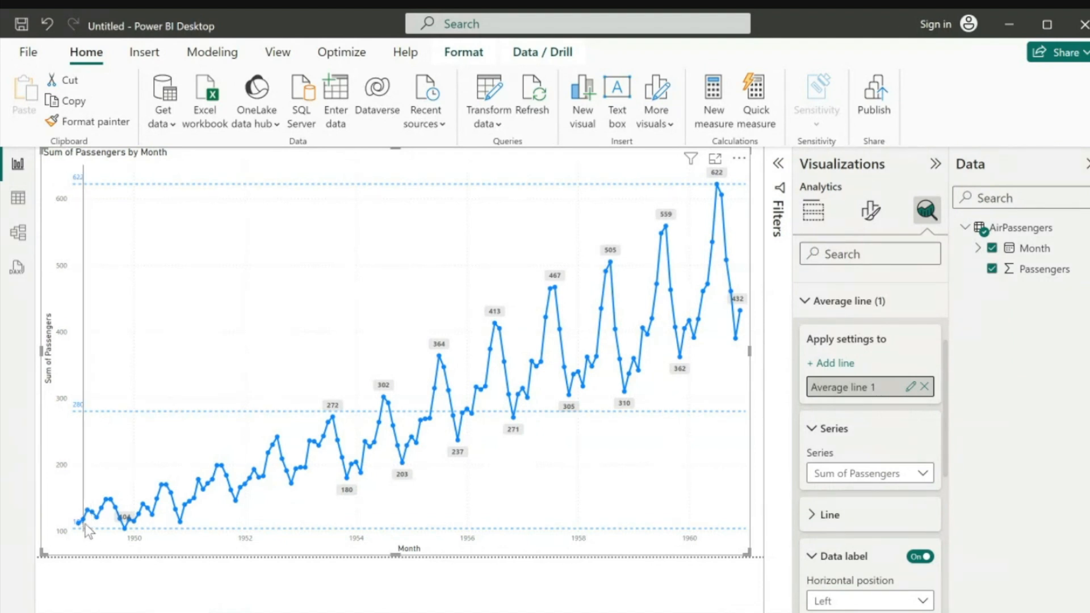
pyautogui.click(818, 307)
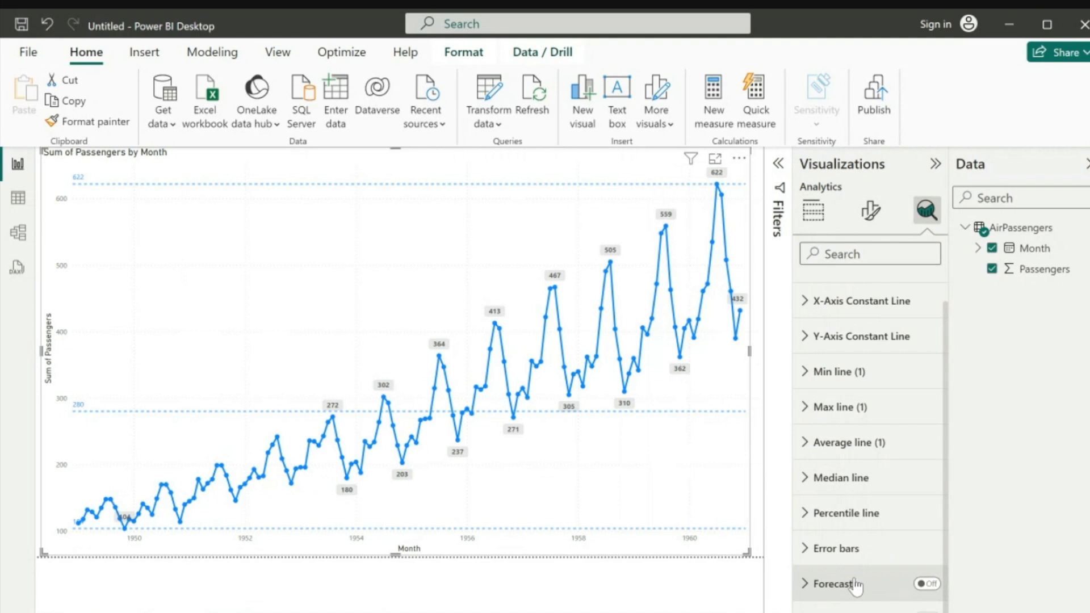
# Turn on the forecast for the line chart, inspect the predicted values and bounds, and compare the chart with and without it
pyautogui.click(928, 585)
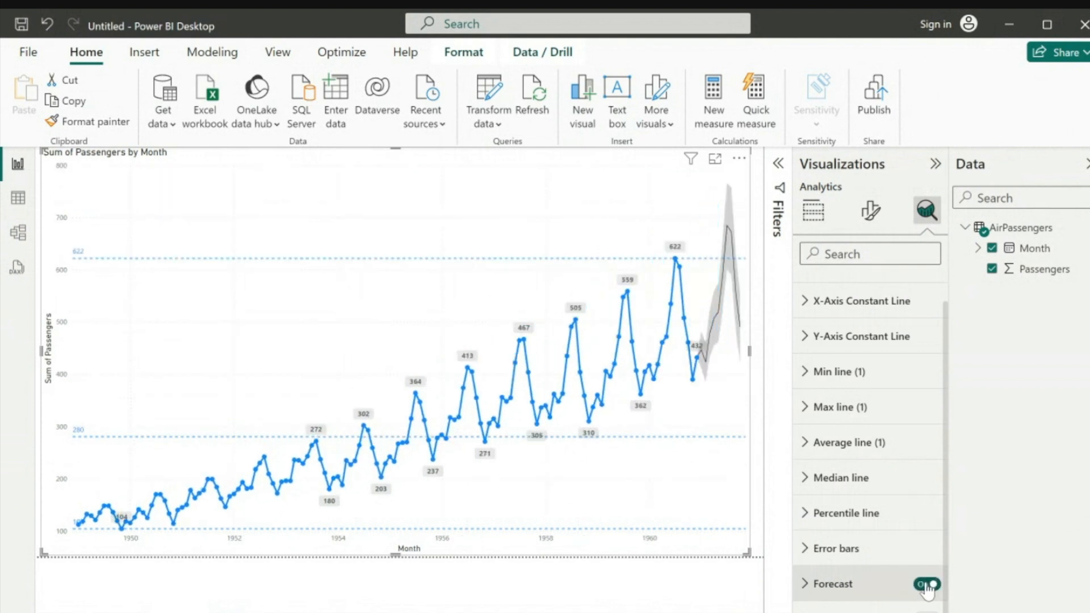
pyautogui.moveTo(717, 338)
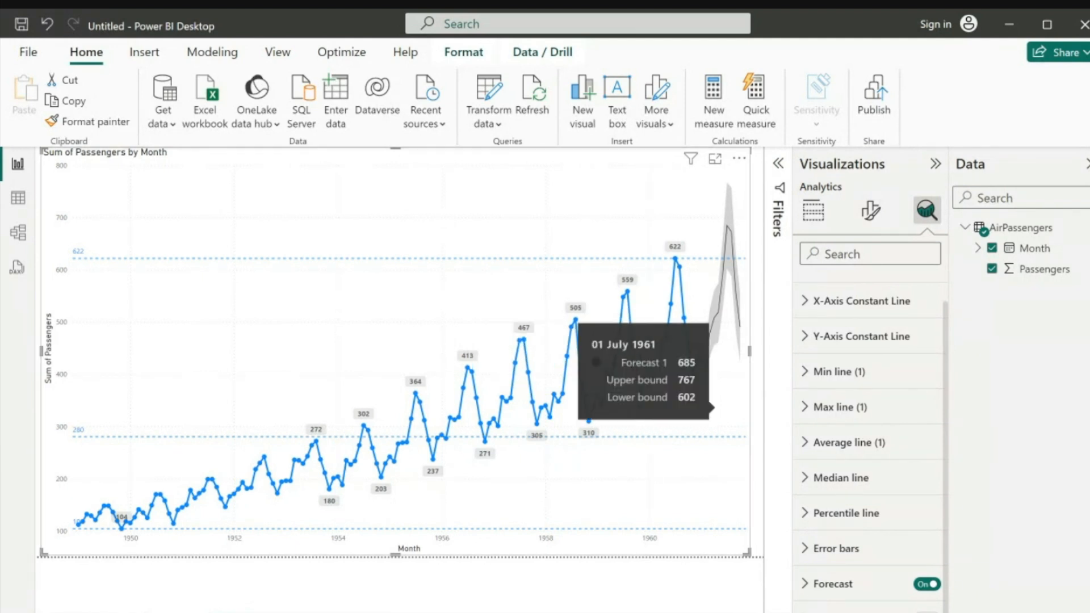
pyautogui.click(923, 585)
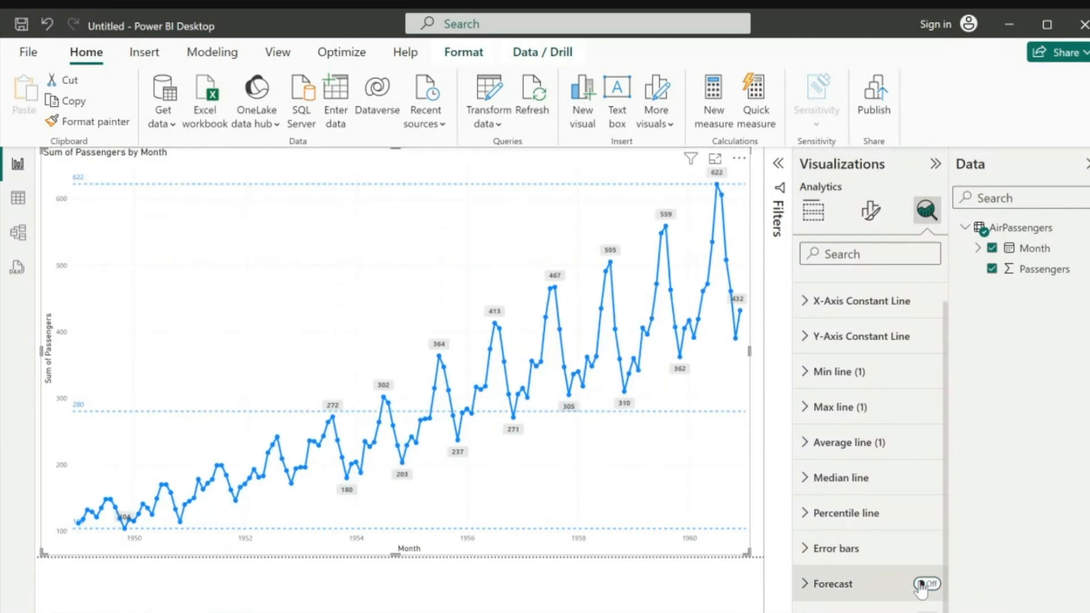
pyautogui.click(923, 586)
# Expand the forecast's options and review its settings, including the available units, without changing them
pyautogui.click(806, 585)
pyautogui.scroll(-5, 909, 438)
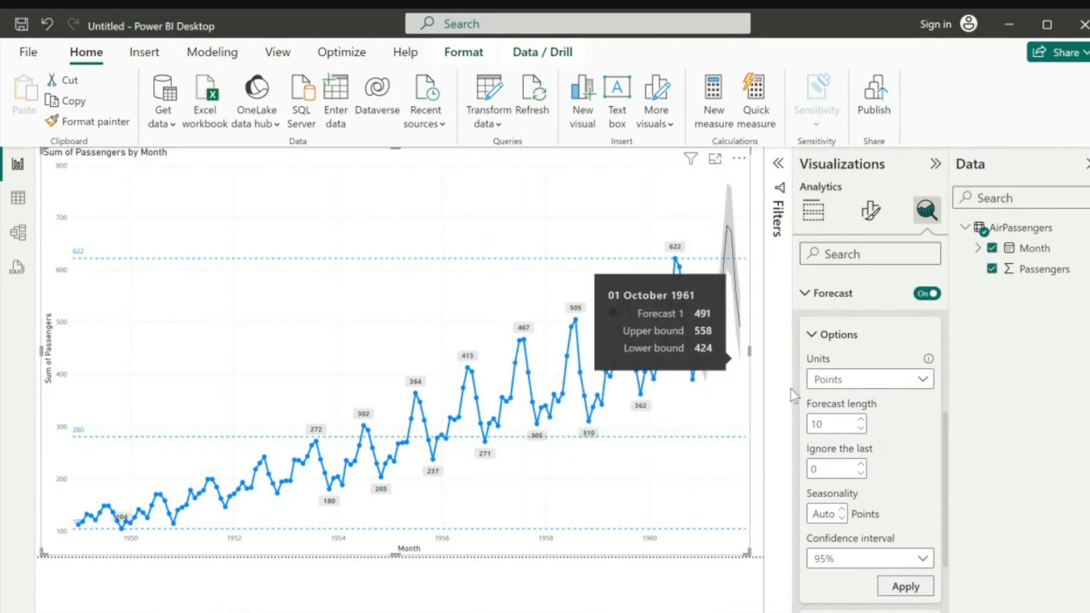
pyautogui.click(922, 381)
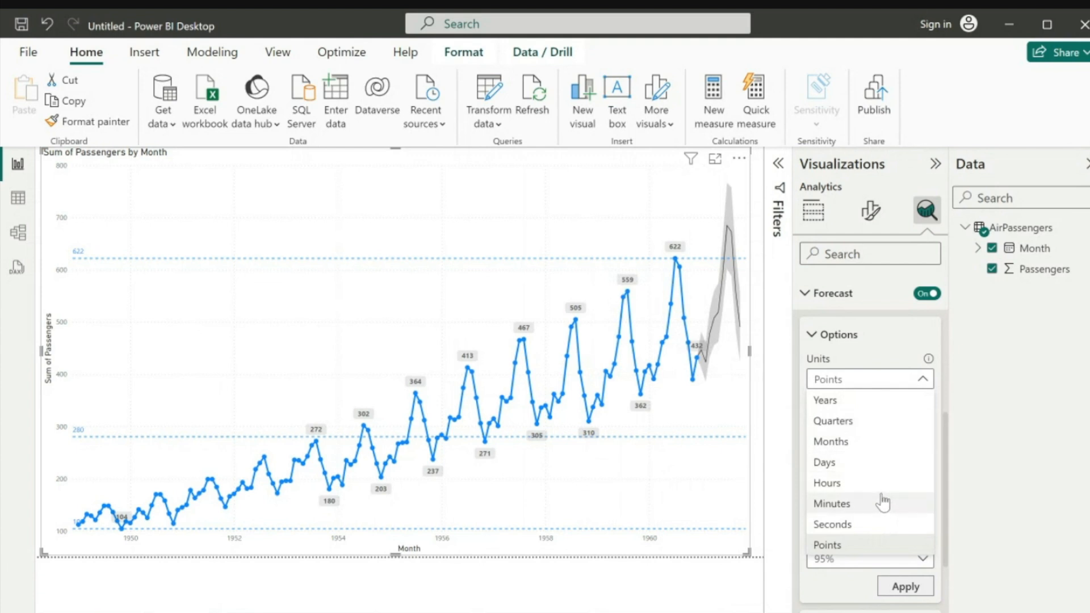
pyautogui.click(1006, 463)
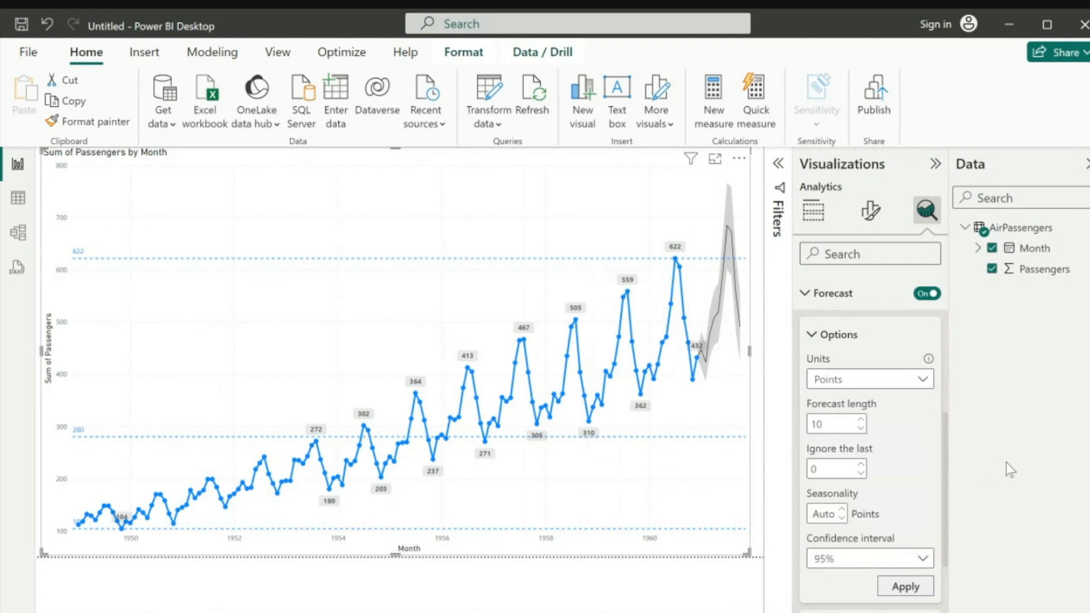
pyautogui.moveTo(545, 377)
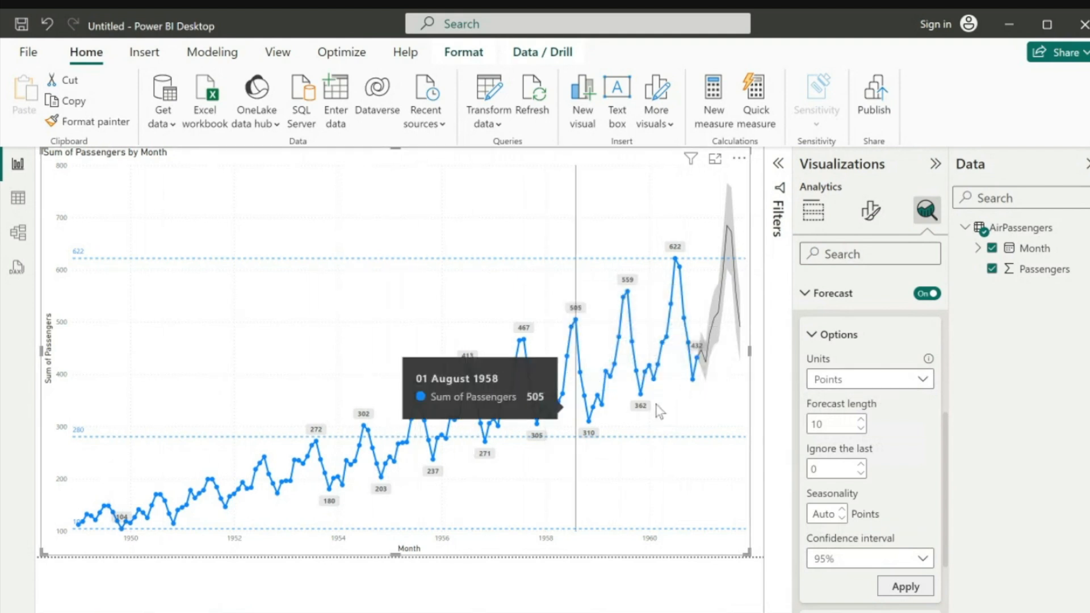
# Set the forecast length to 12 points, apply it, and inspect the forecast's final month
pyautogui.doubleClick(830, 423)
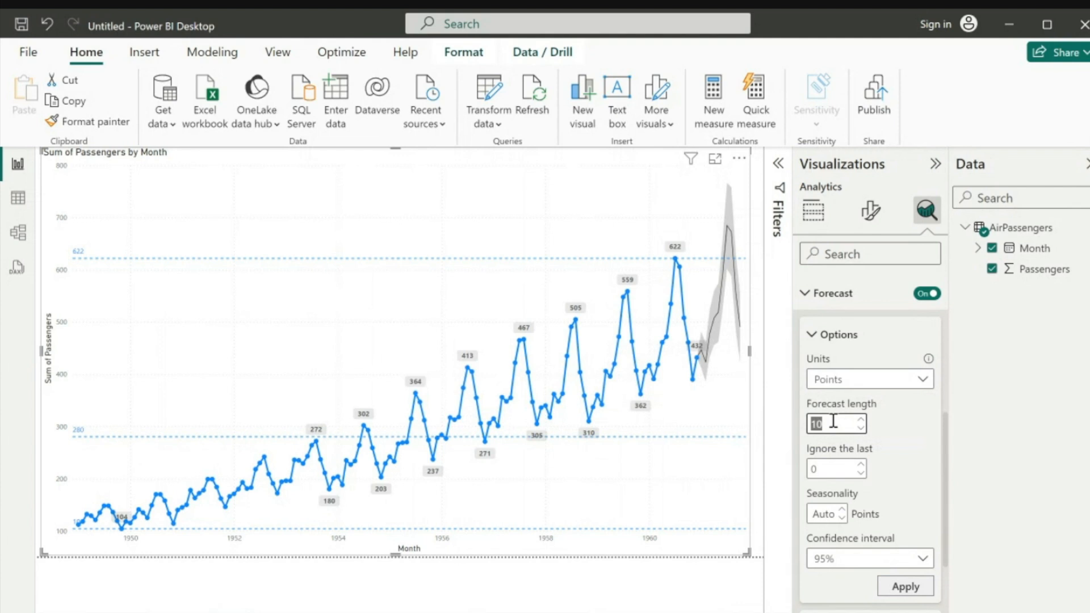
pyautogui.write('12')
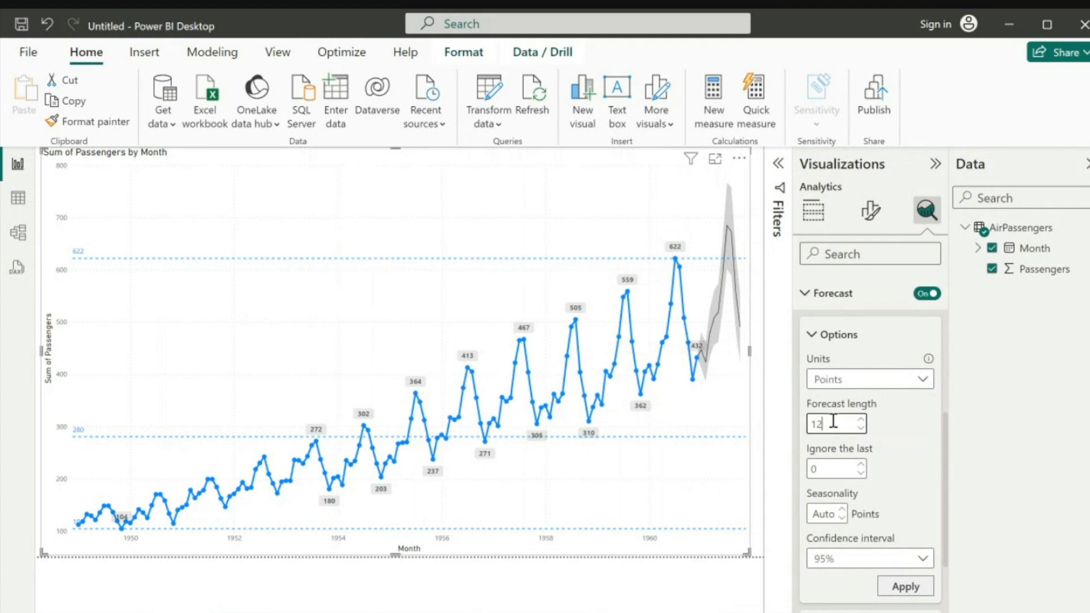
pyautogui.click(906, 594)
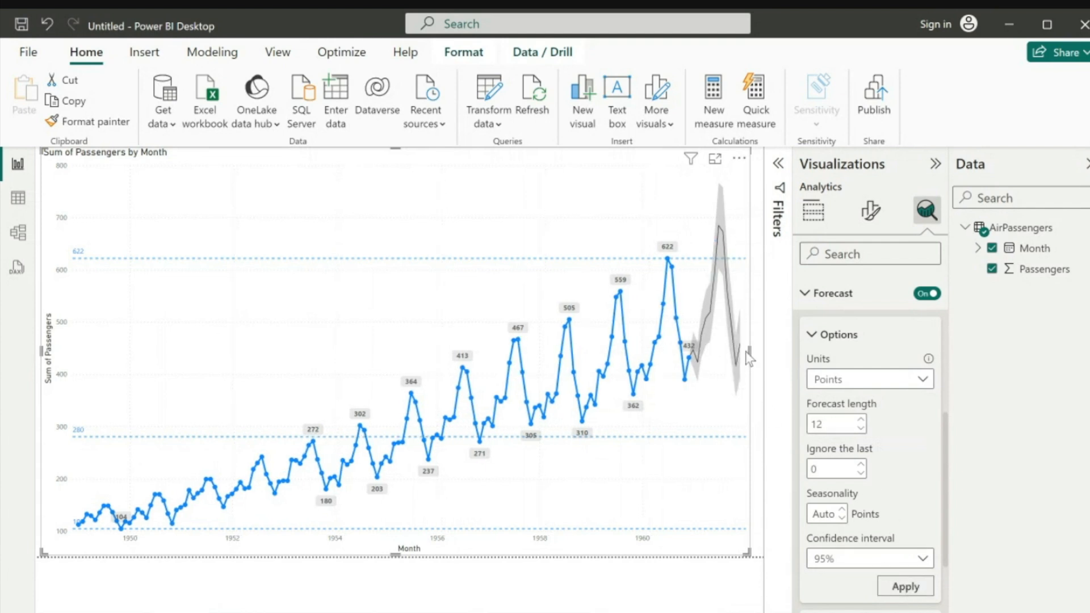
pyautogui.moveTo(741, 348)
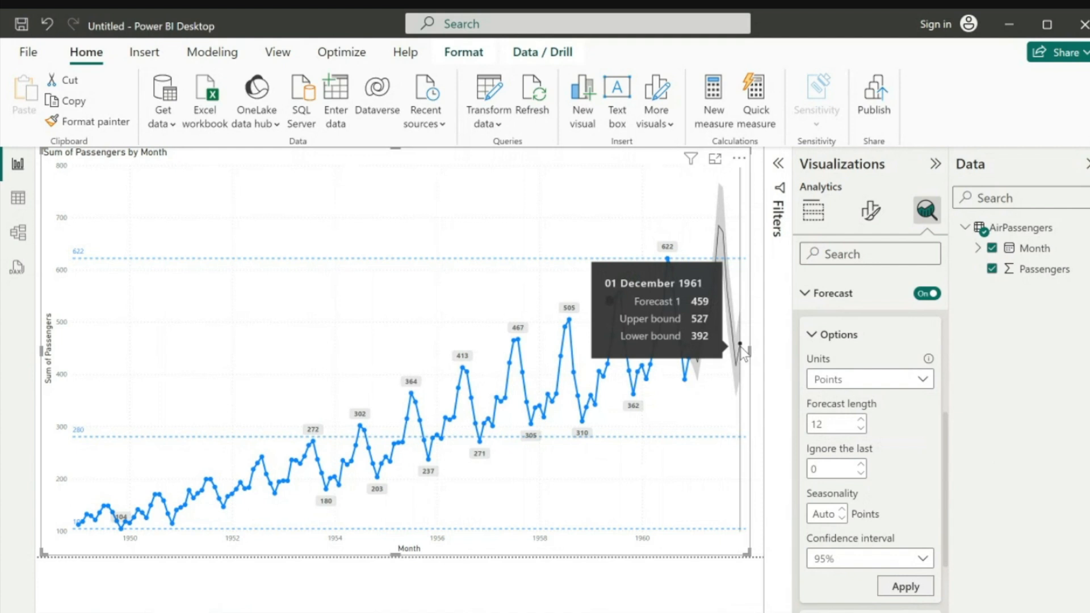
# Extend the forecast length to 24 points, apply it, and inspect where the forecast begins after the actual data
pyautogui.doubleClick(838, 427)
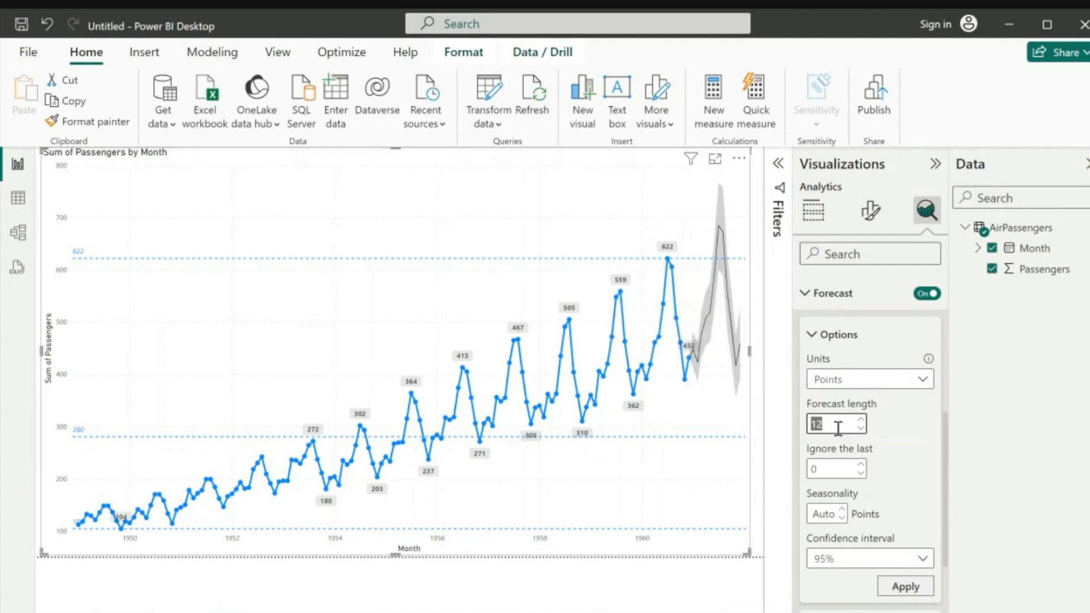
pyautogui.write('24')
pyautogui.click(907, 585)
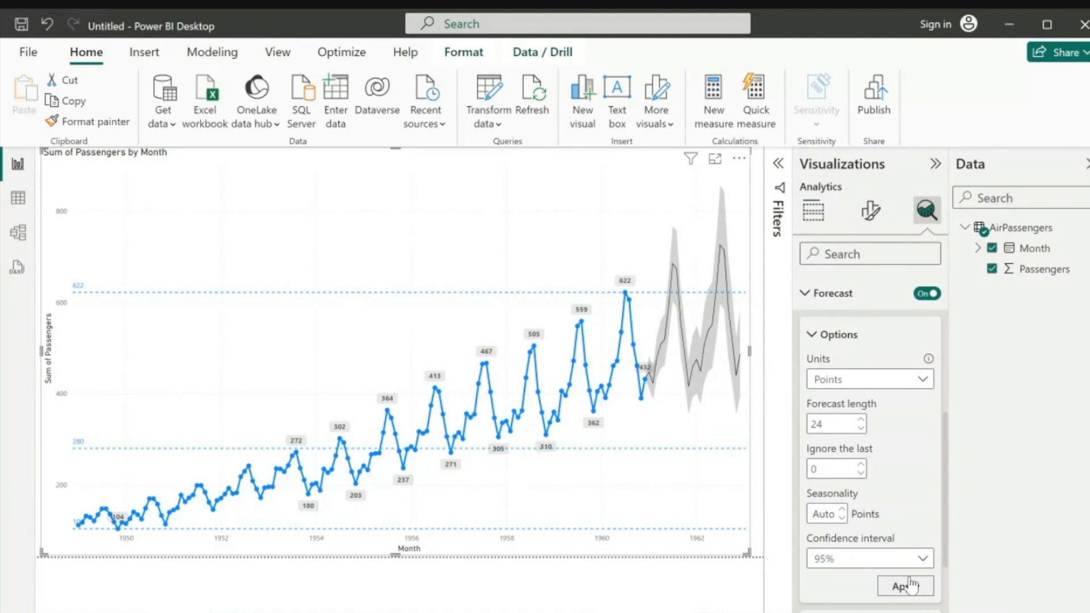
pyautogui.click(836, 470)
pyautogui.press('BackSpace')
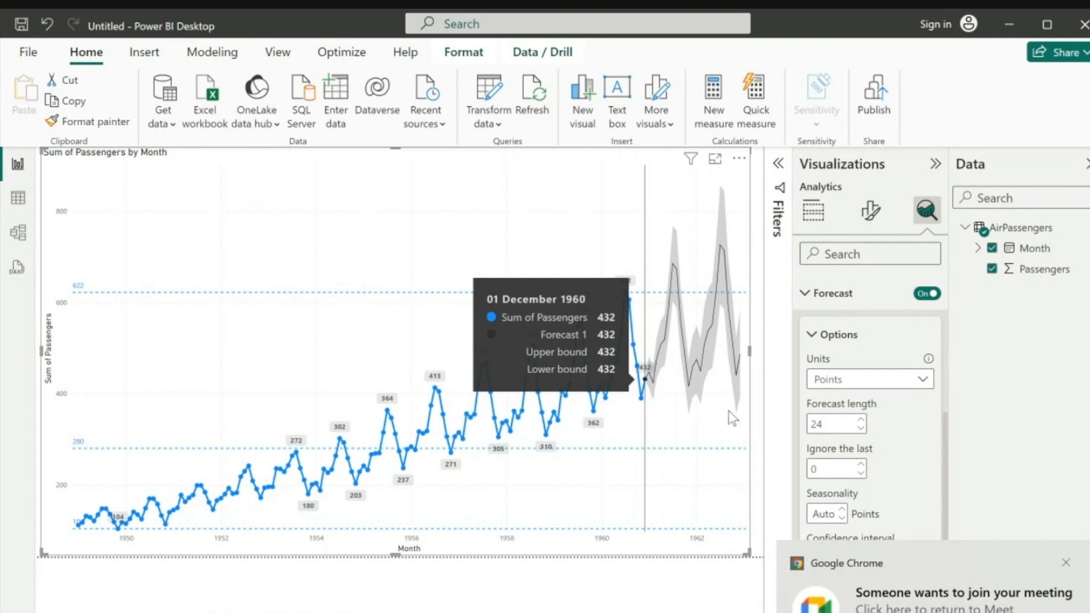
pyautogui.click(1066, 563)
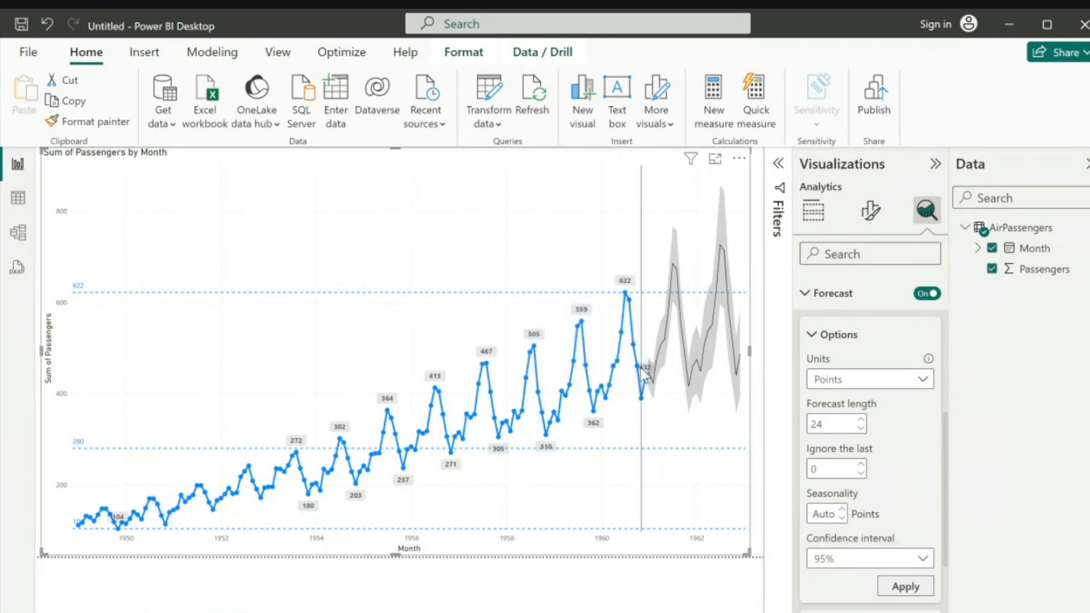
pyautogui.moveTo(647, 382)
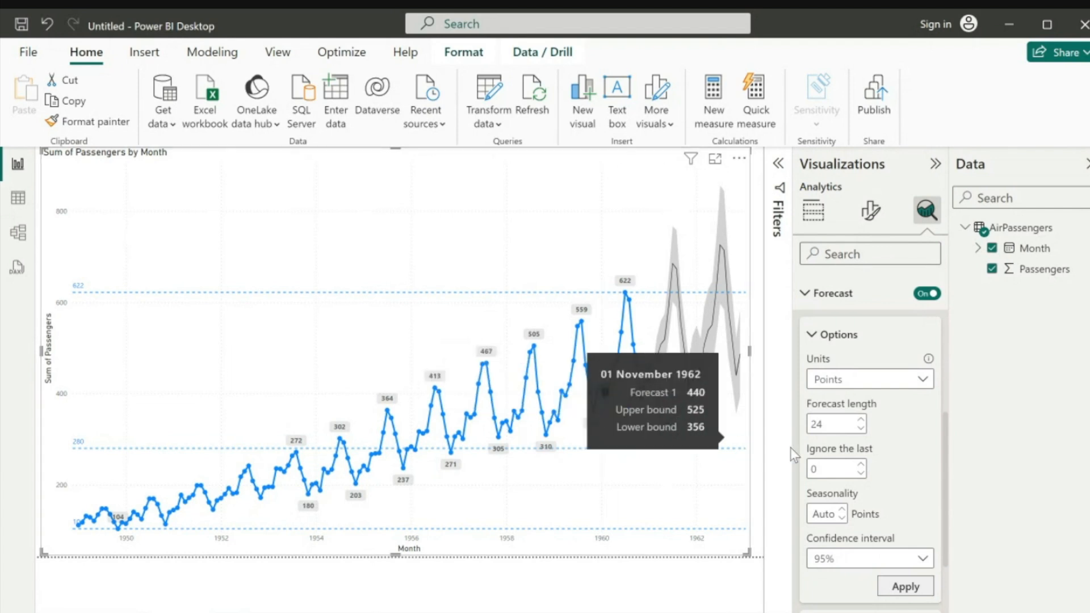
# Try a forecast length of 12 points while ignoring the last 12 points
pyautogui.doubleClick(830, 427)
pyautogui.press('BackSpace')
pyautogui.write('12')
pyautogui.doubleClick(838, 468)
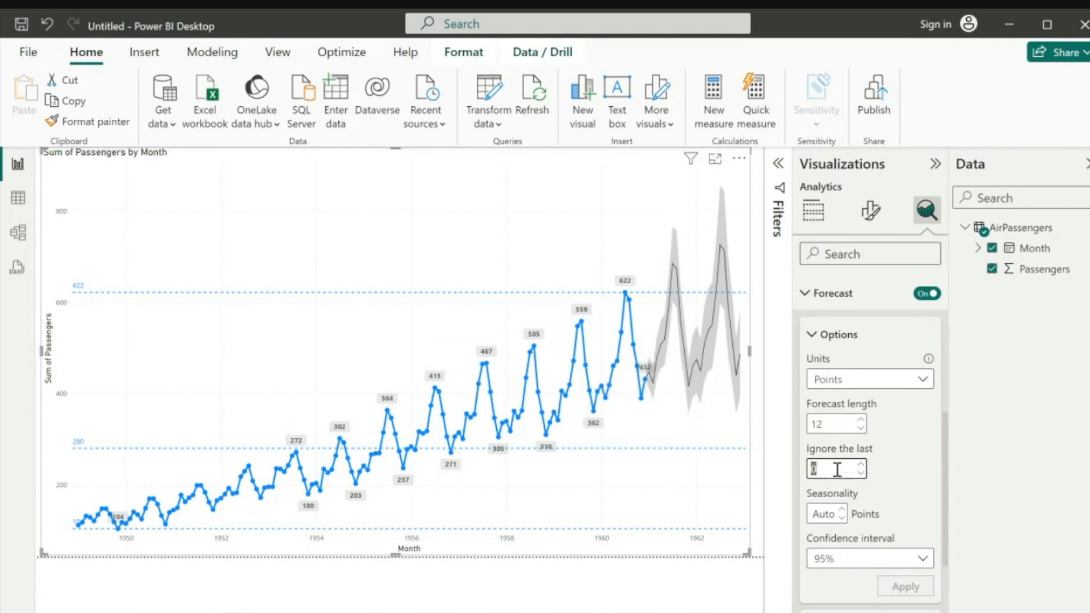
pyautogui.write('12')
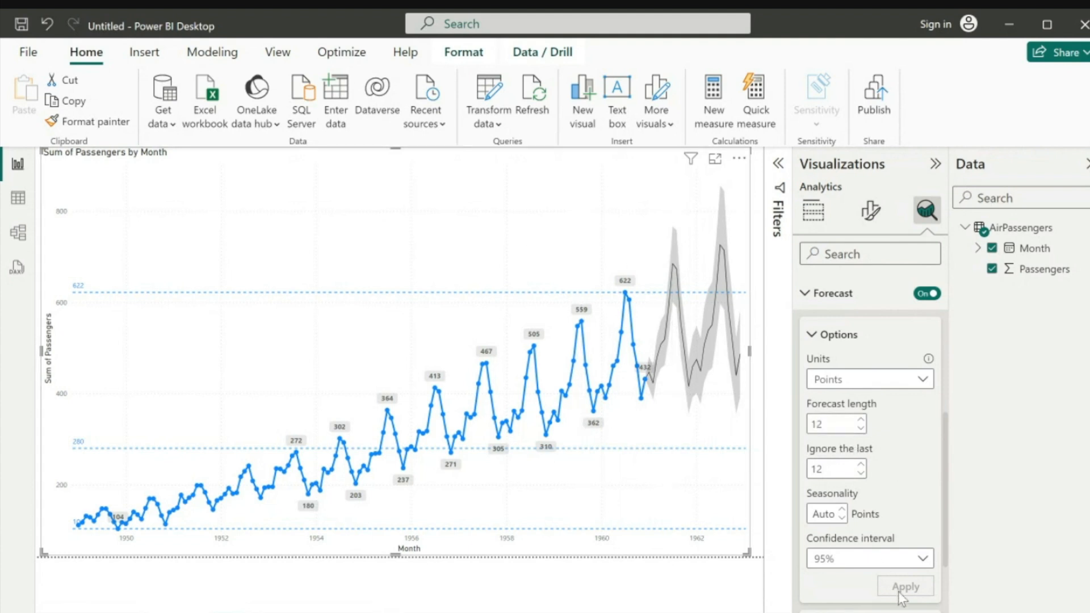
# Set the forecast length to 24 points, ignore the last 12 points, and apply the settings
pyautogui.click(832, 425)
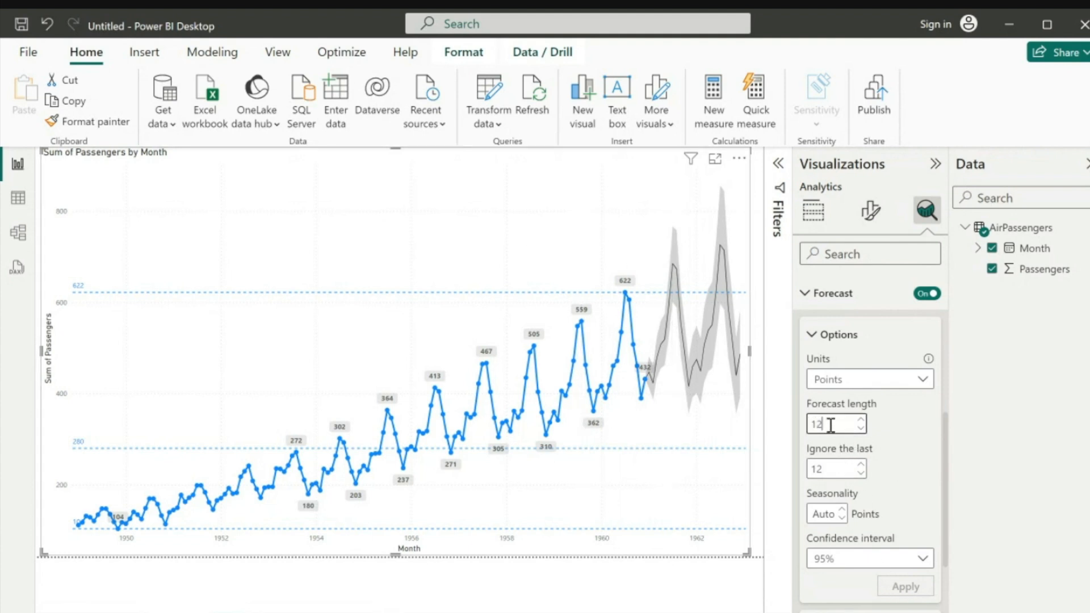
pyautogui.press('BackSpace')
pyautogui.press('BackSpace')
pyautogui.write('12')
pyautogui.press('BackSpace')
pyautogui.write('24')
pyautogui.press('Left')
pyautogui.press('Left')
pyautogui.press('BackSpace')
pyautogui.click(894, 593)
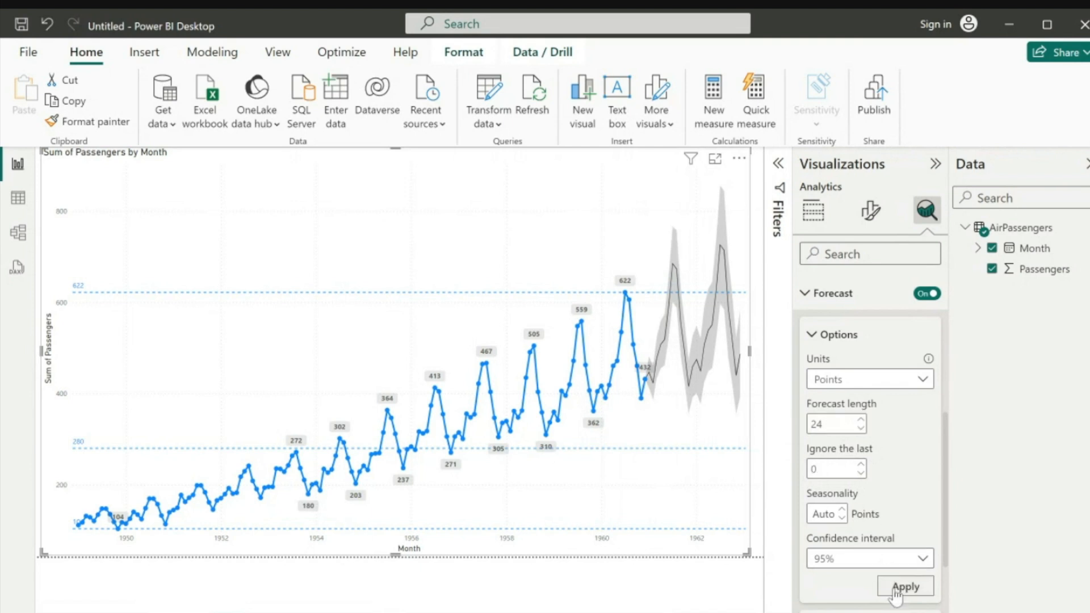
pyautogui.doubleClick(844, 466)
pyautogui.write('12')
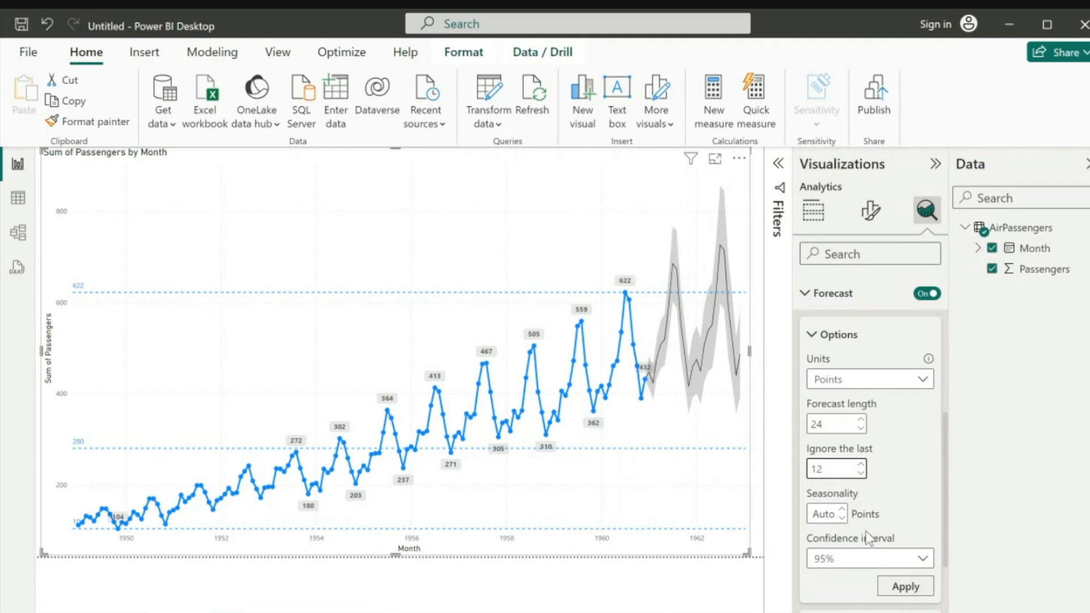
pyautogui.click(905, 587)
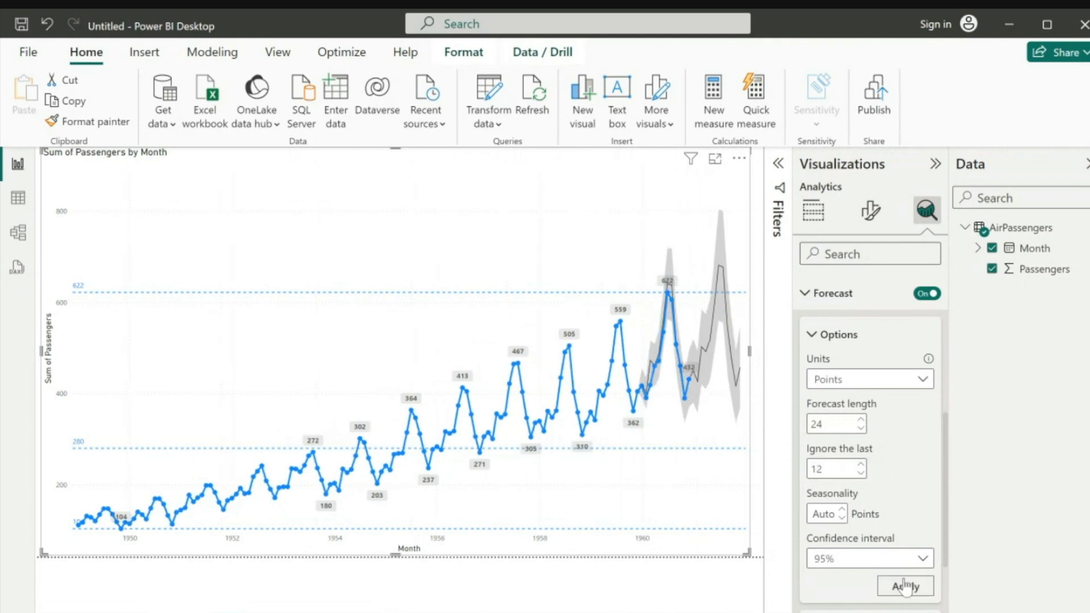
# Set the forecast length to 13 points, apply it, and compare the forecast with the actual 1960 values up close
pyautogui.doubleClick(825, 424)
pyautogui.write('12')
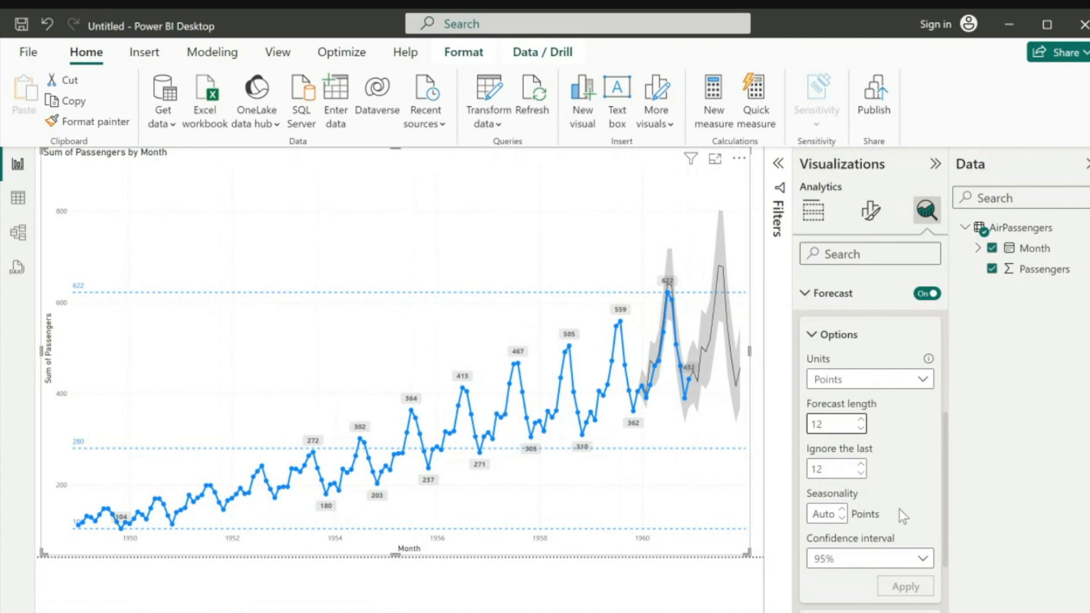
pyautogui.scroll(-2, 899, 509)
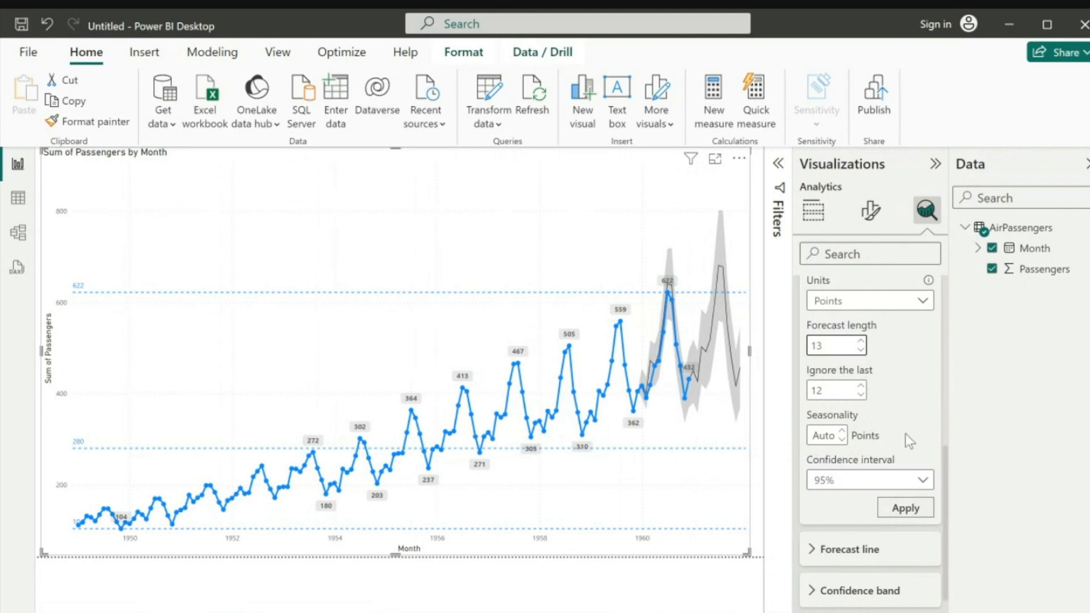
pyautogui.click(899, 510)
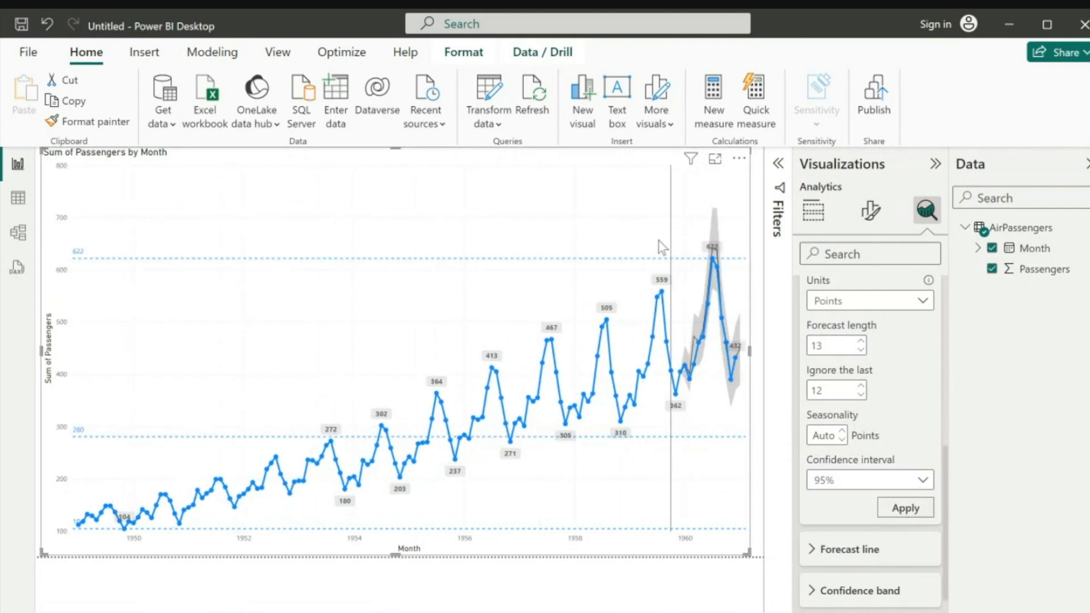
pyautogui.moveTo(724, 326)
pyautogui.keyDown('ctrl'); pyautogui.scroll(3, 724, 328); pyautogui.keyUp('ctrl')
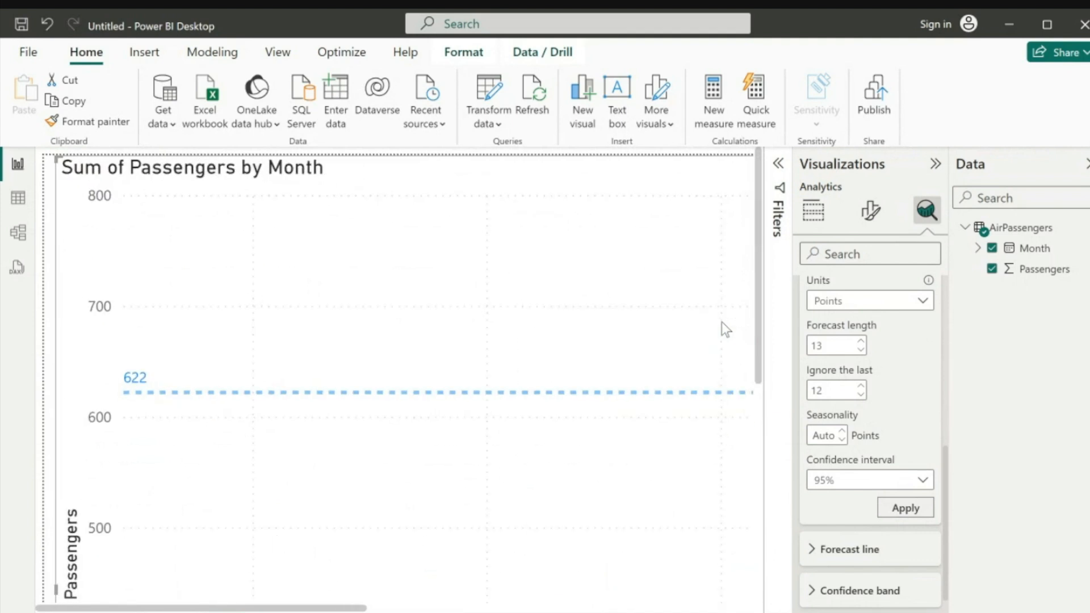
pyautogui.moveTo(358, 609); pyautogui.dragTo(738, 609)
pyautogui.scroll(-3, 659, 512)
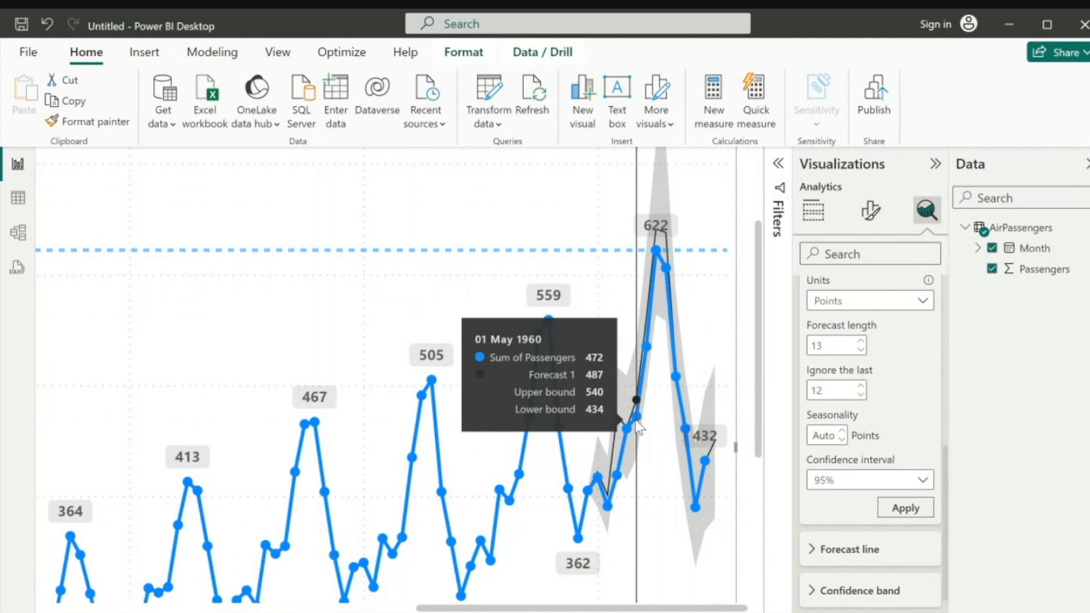
# Set the forecast's confidence interval to 85%, apply it, and inspect the bounds around the 1960 peak
pyautogui.click(848, 485)
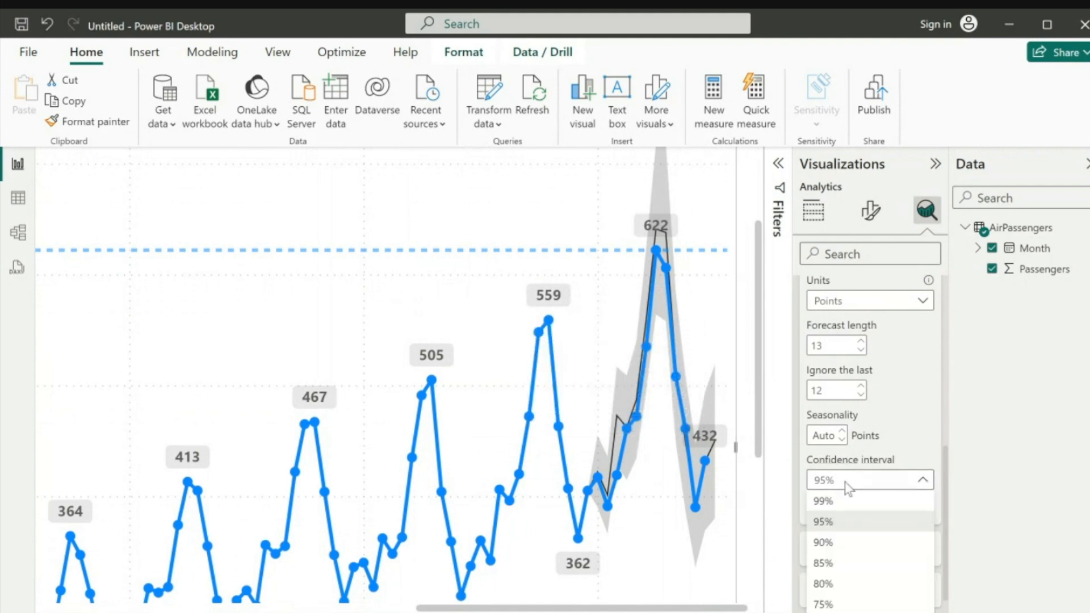
pyautogui.click(836, 603)
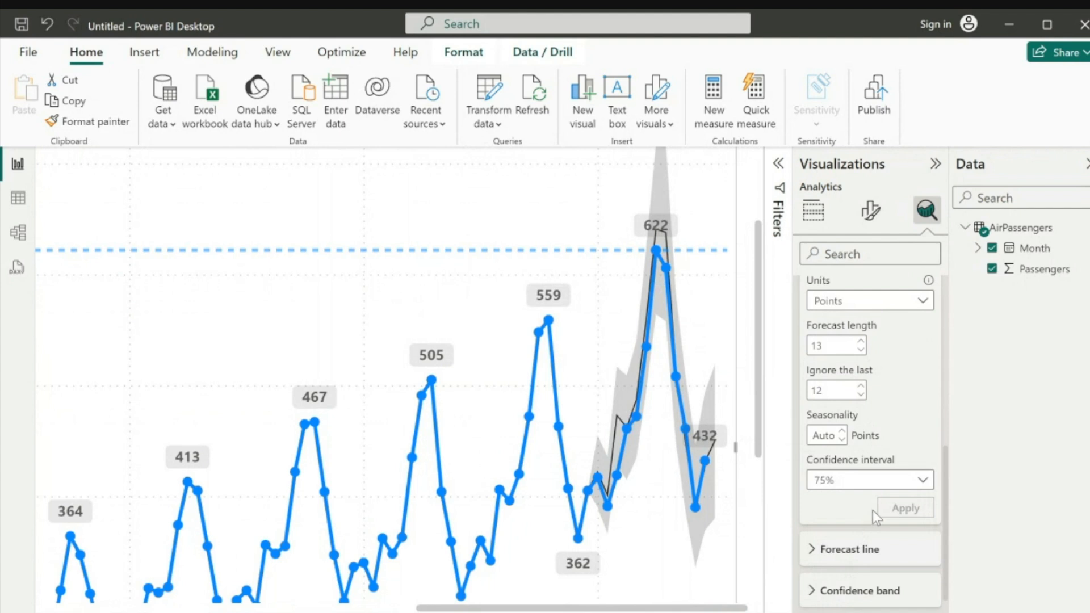
pyautogui.click(862, 484)
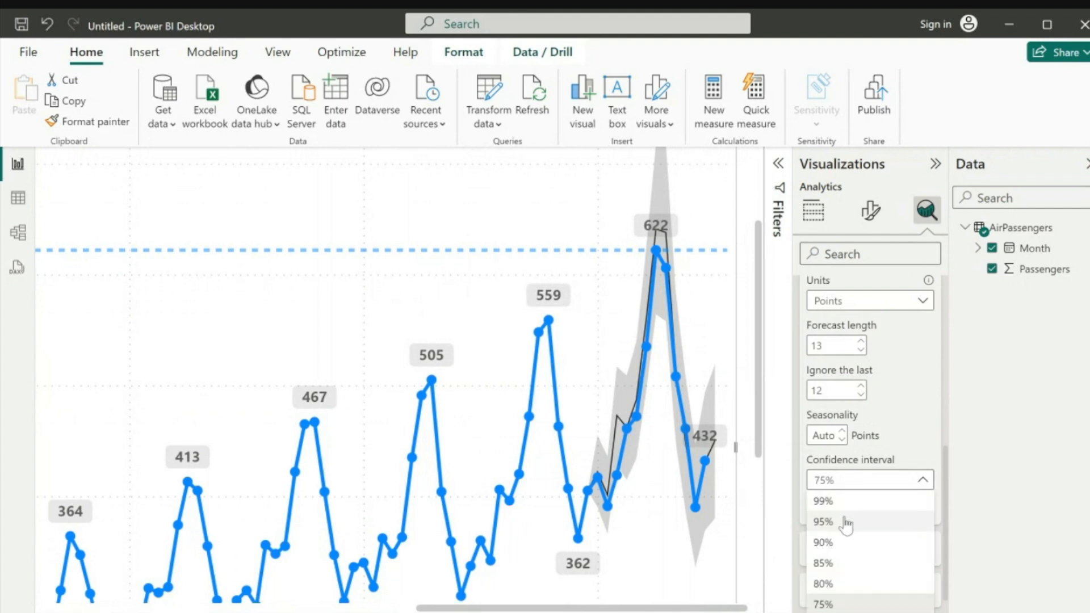
pyautogui.click(836, 564)
pyautogui.click(883, 510)
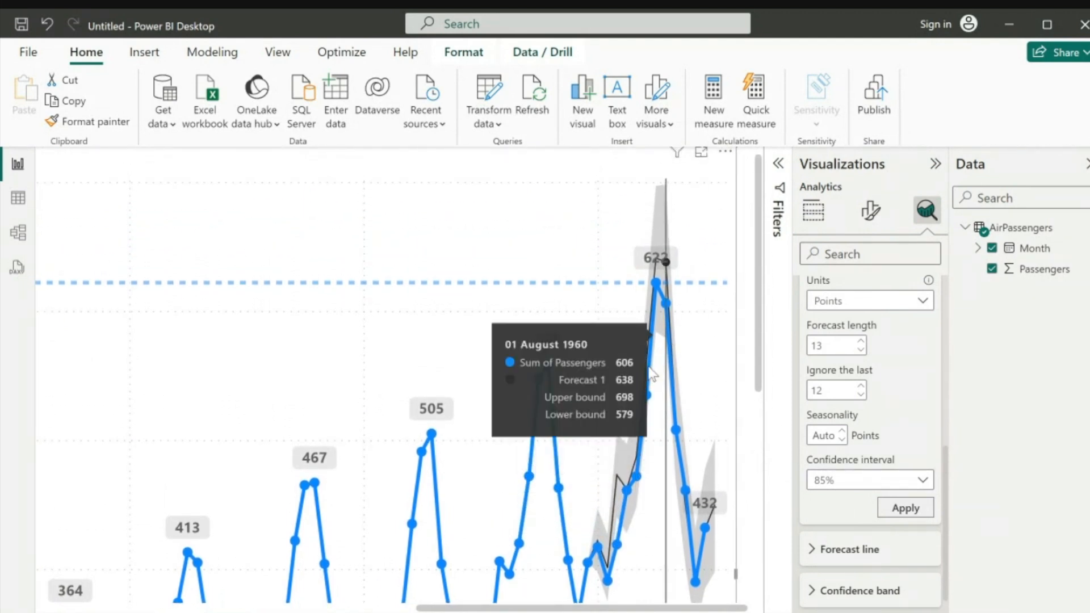
pyautogui.scroll(-1, 671, 340)
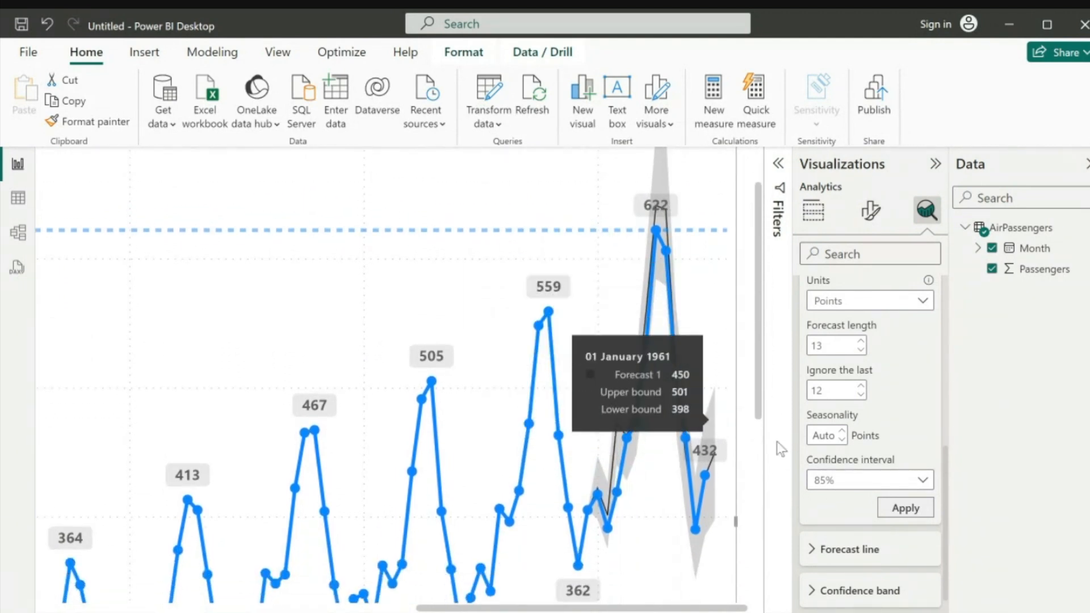
# Try a 99% confidence interval together with a forecast length of 24 points
pyautogui.click(859, 482)
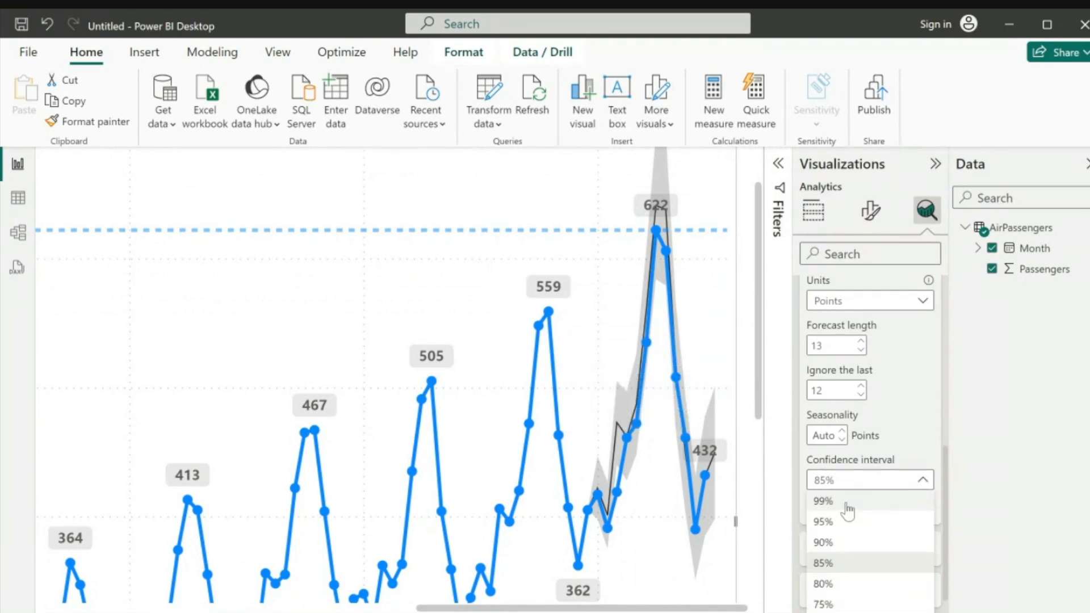
pyautogui.click(846, 501)
pyautogui.click(831, 346)
pyautogui.doubleClick(837, 346)
pyautogui.write('24')
pyautogui.press('Return')
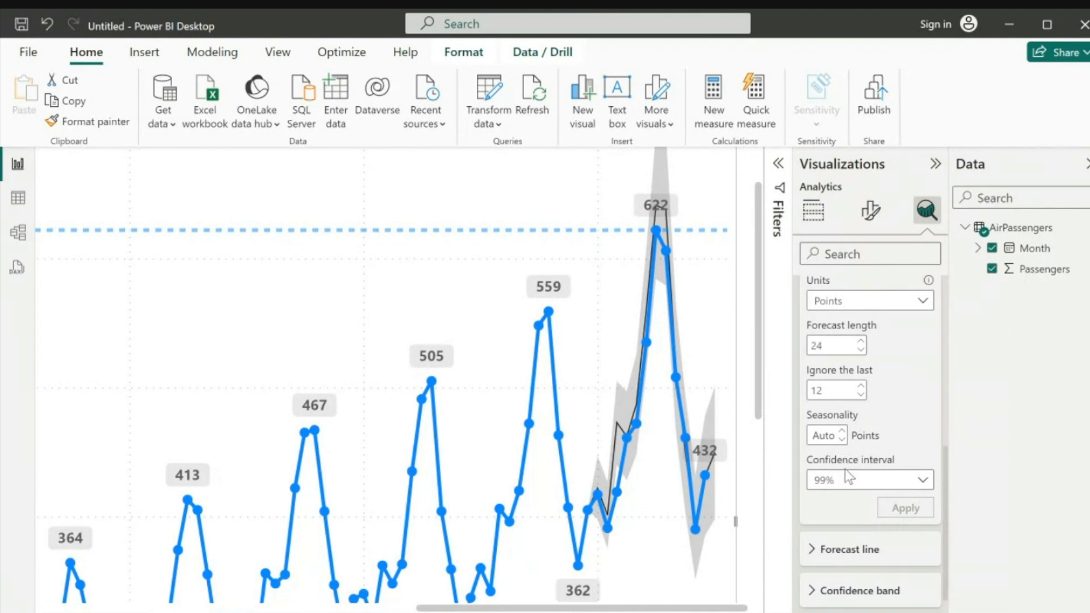
# Set the forecast's confidence interval to 90%, apply it, and inspect the August 1960 bounds
pyautogui.click(851, 480)
pyautogui.click(849, 539)
pyautogui.click(889, 507)
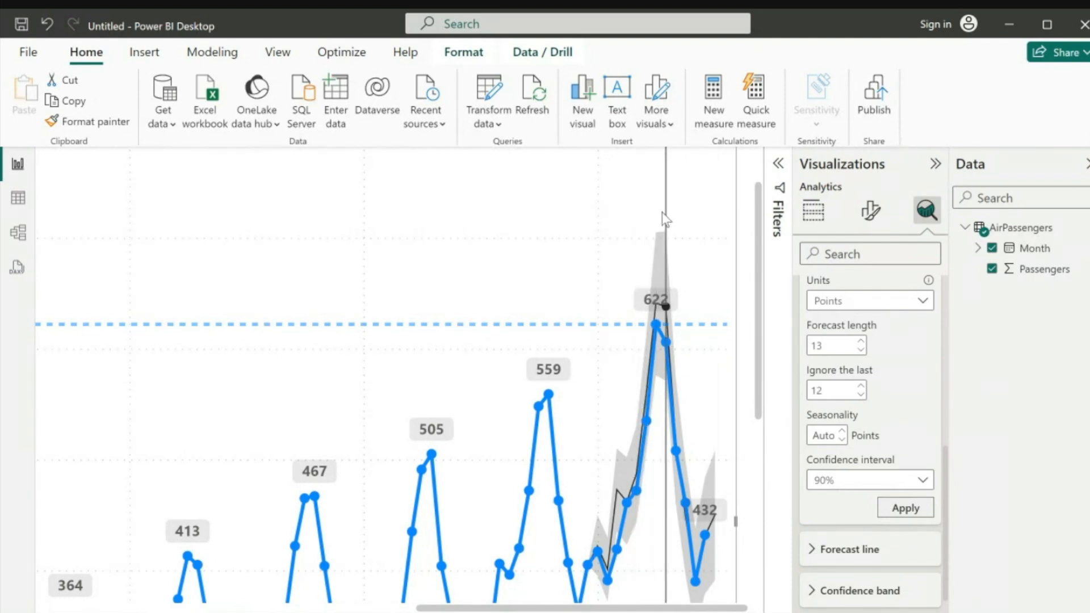
pyautogui.moveTo(661, 231)
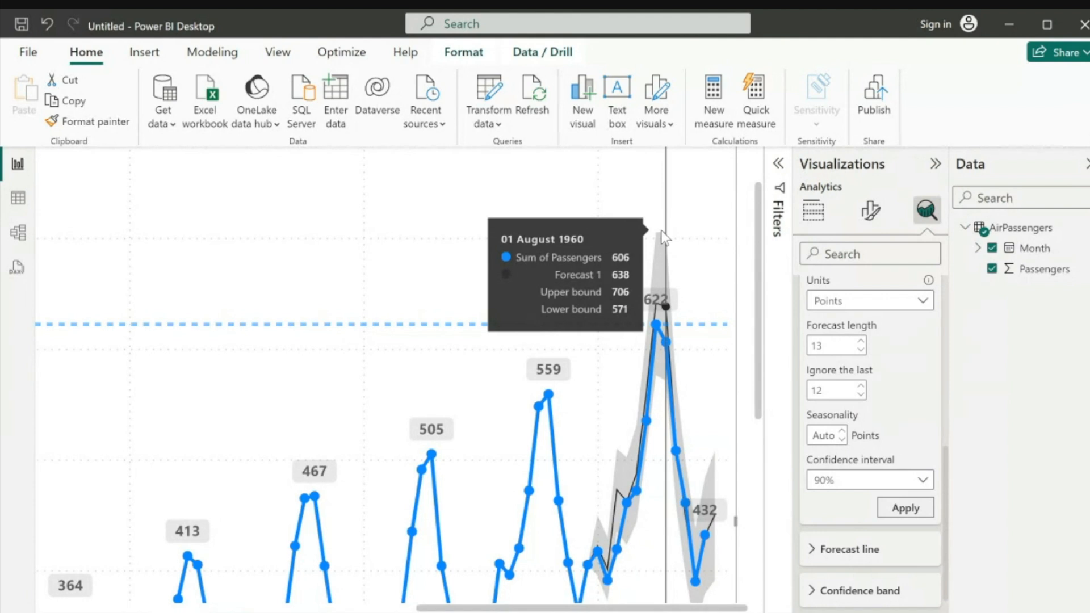
# Change the forecast's confidence interval to 80% and apply it to compare the width of the band
pyautogui.click(829, 480)
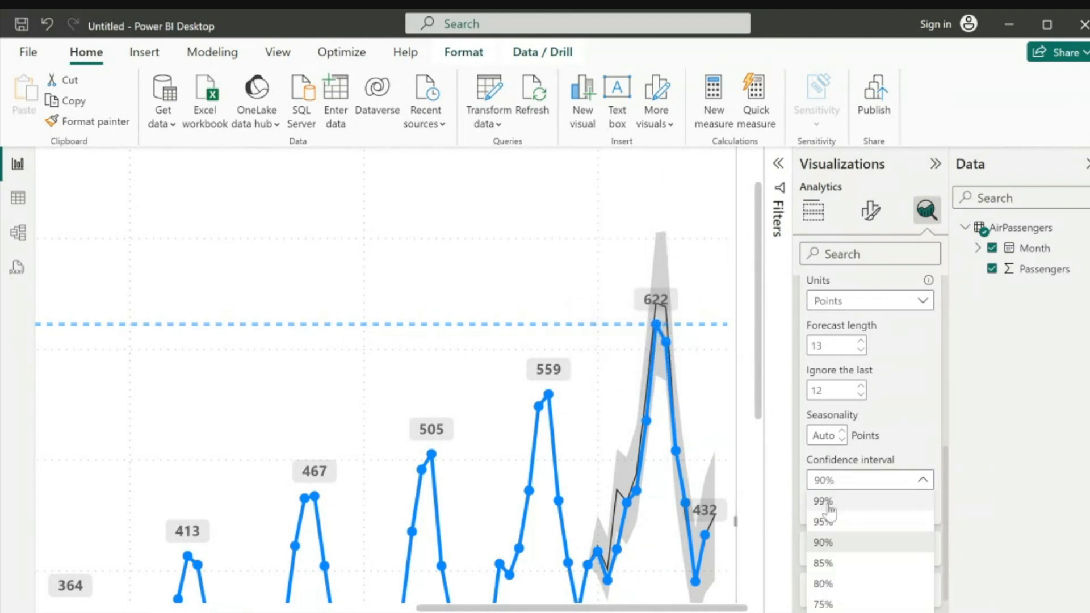
pyautogui.click(825, 563)
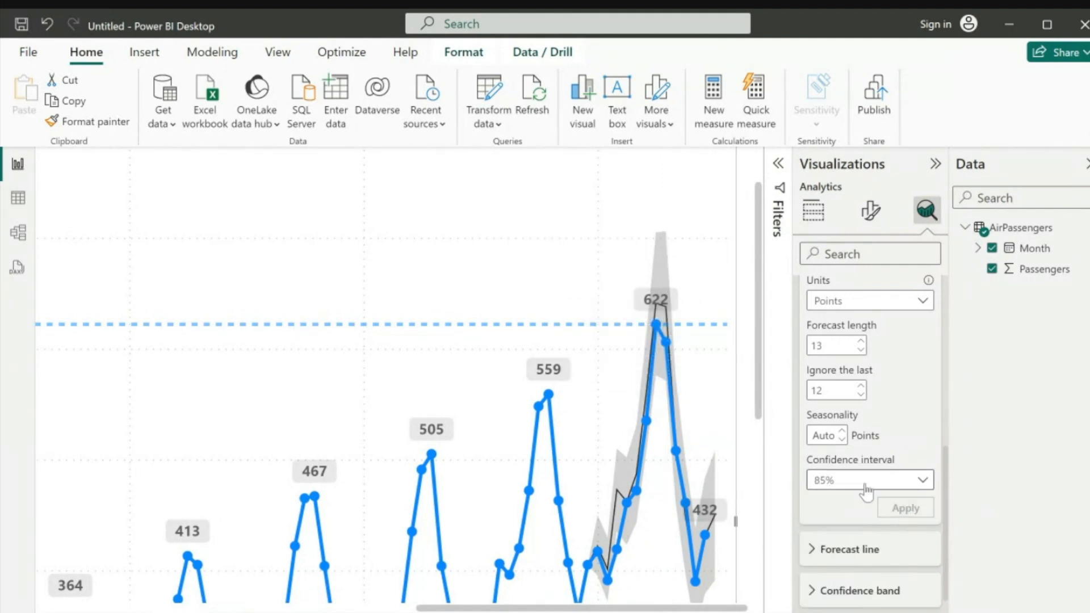
pyautogui.click(903, 481)
pyautogui.click(823, 584)
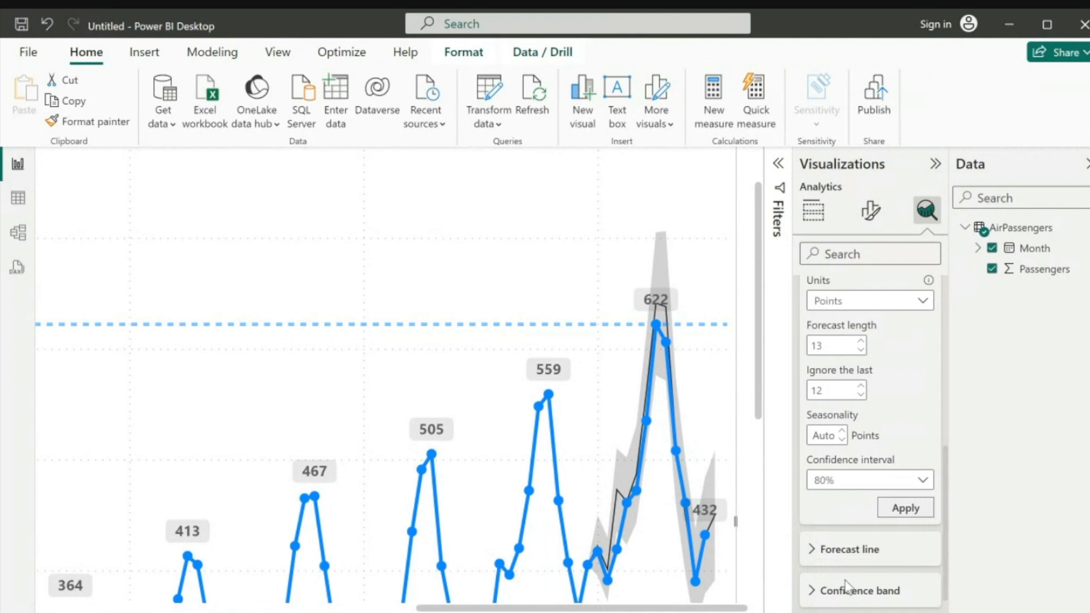
pyautogui.click(897, 507)
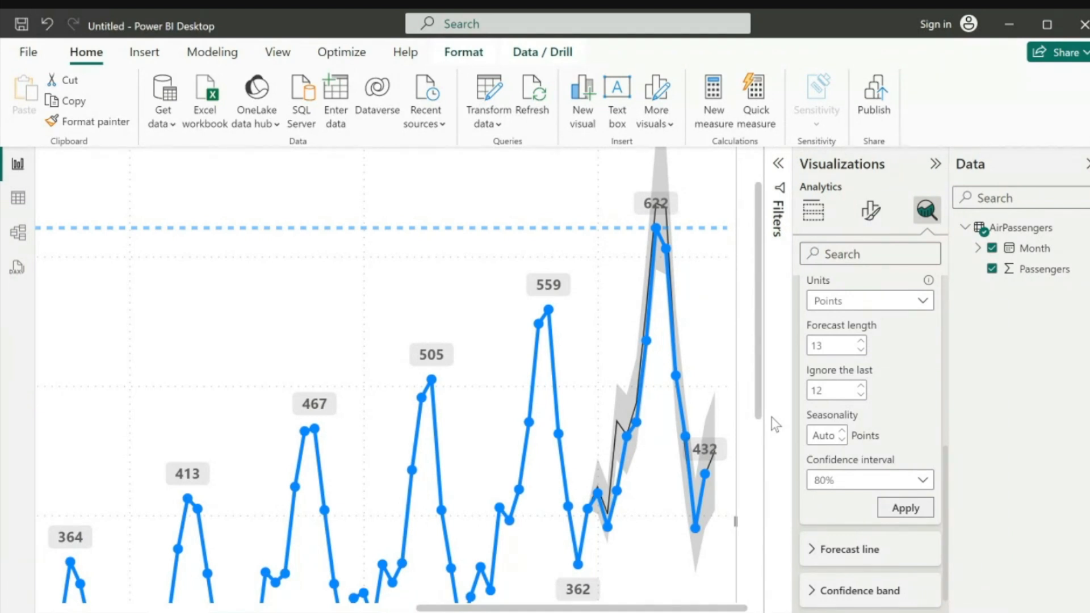
# Set the forecast's confidence interval to 90% and apply it to the chart
pyautogui.click(835, 486)
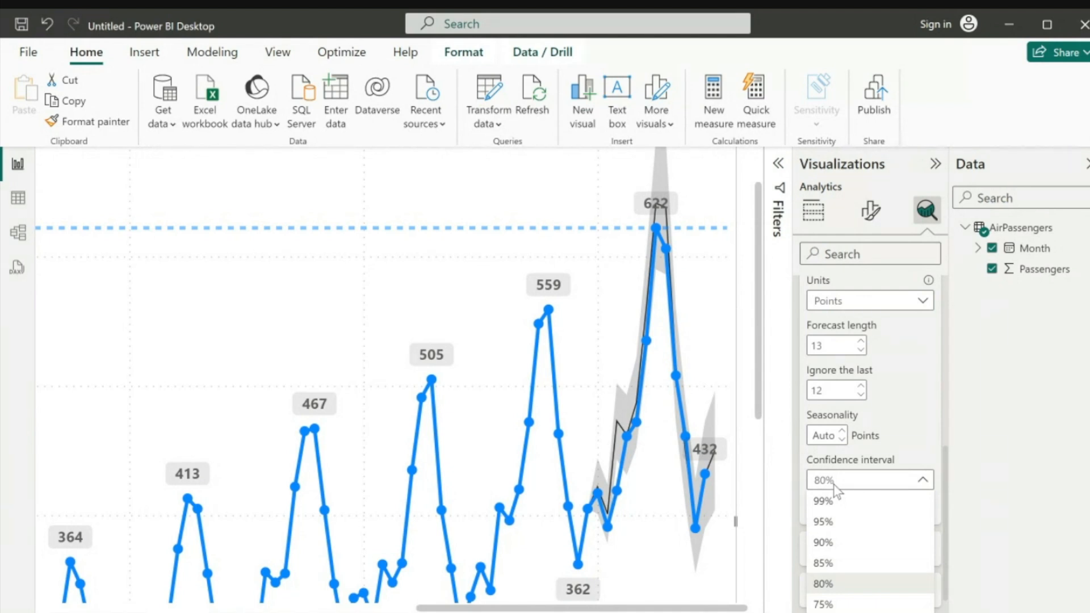
pyautogui.click(824, 521)
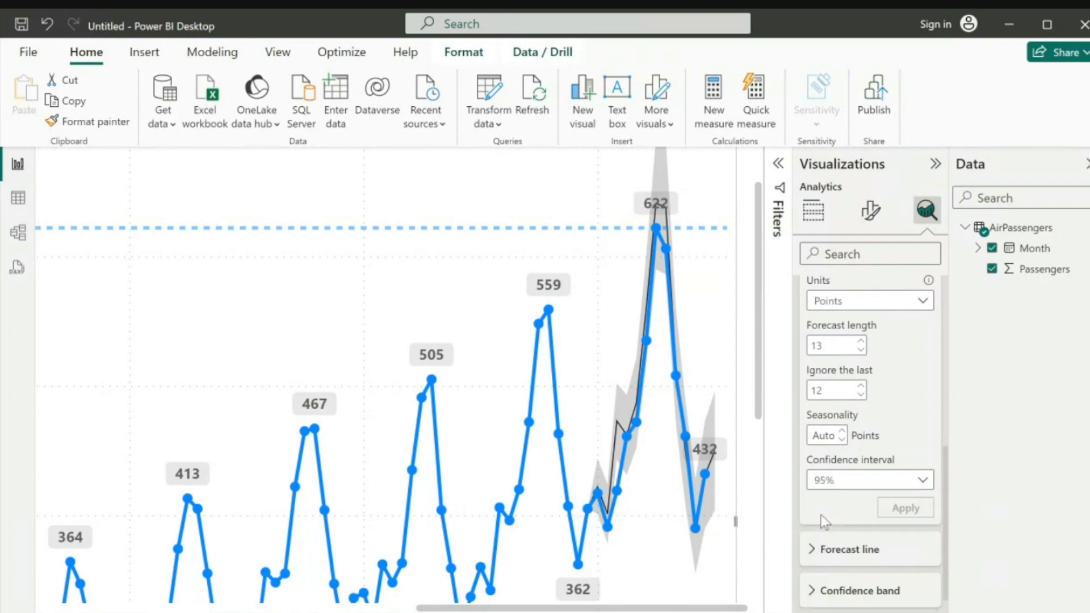
pyautogui.click(849, 482)
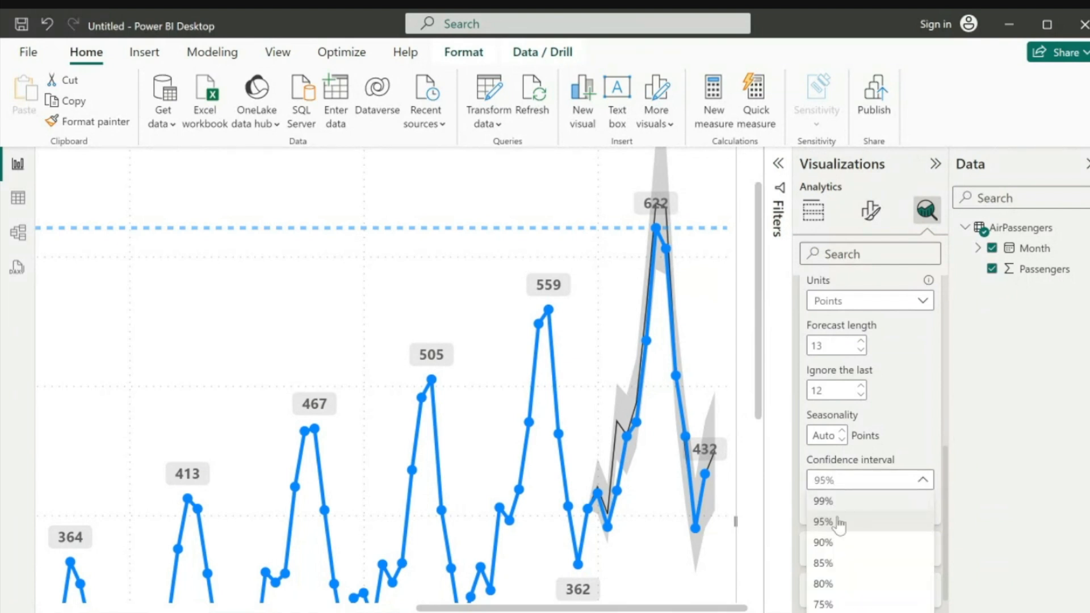
pyautogui.click(834, 541)
pyautogui.click(846, 482)
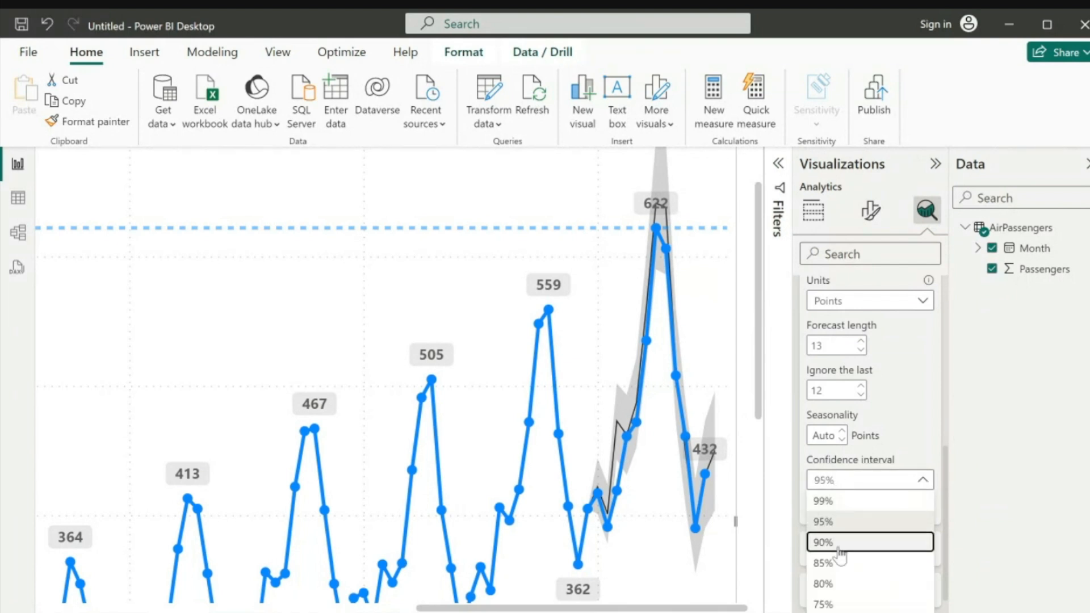
pyautogui.click(834, 542)
pyautogui.click(905, 508)
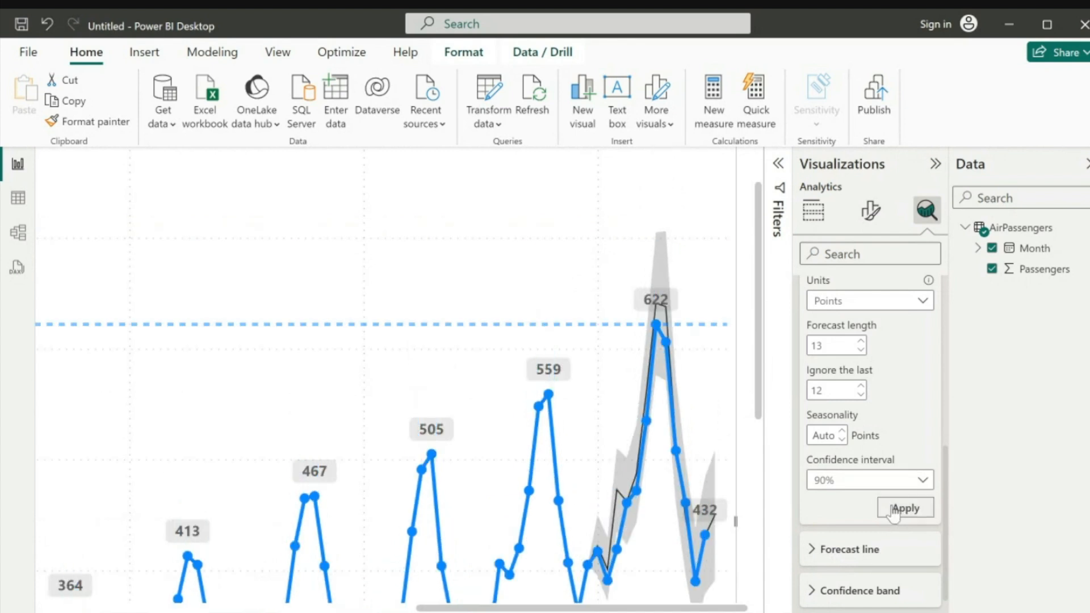
# Set the forecast length to 24 points and apply it
pyautogui.doubleClick(830, 346)
pyautogui.press('BackSpace')
pyautogui.write('24')
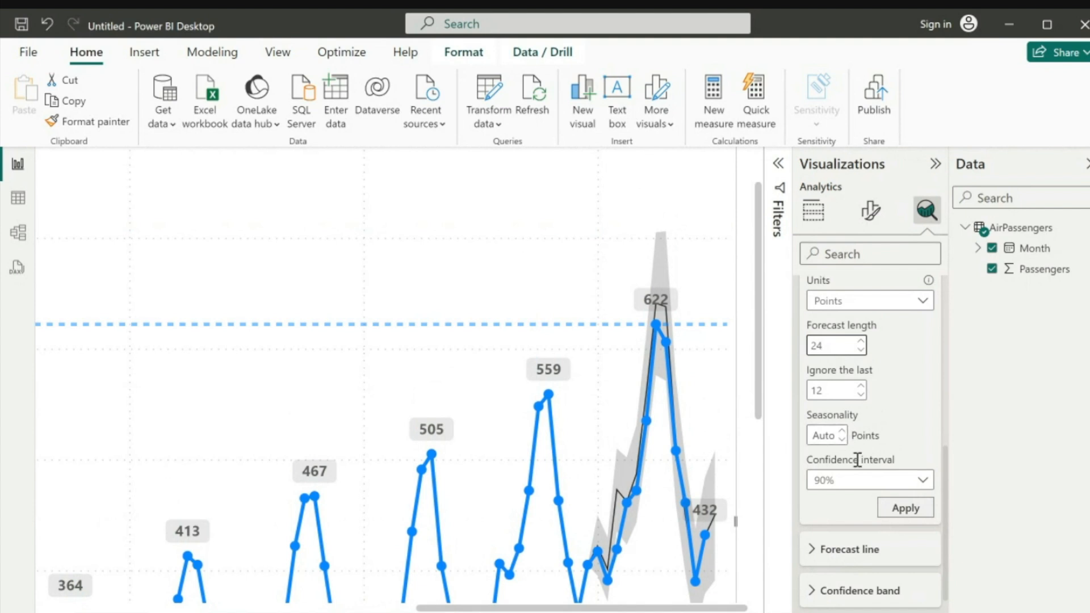
pyautogui.click(894, 509)
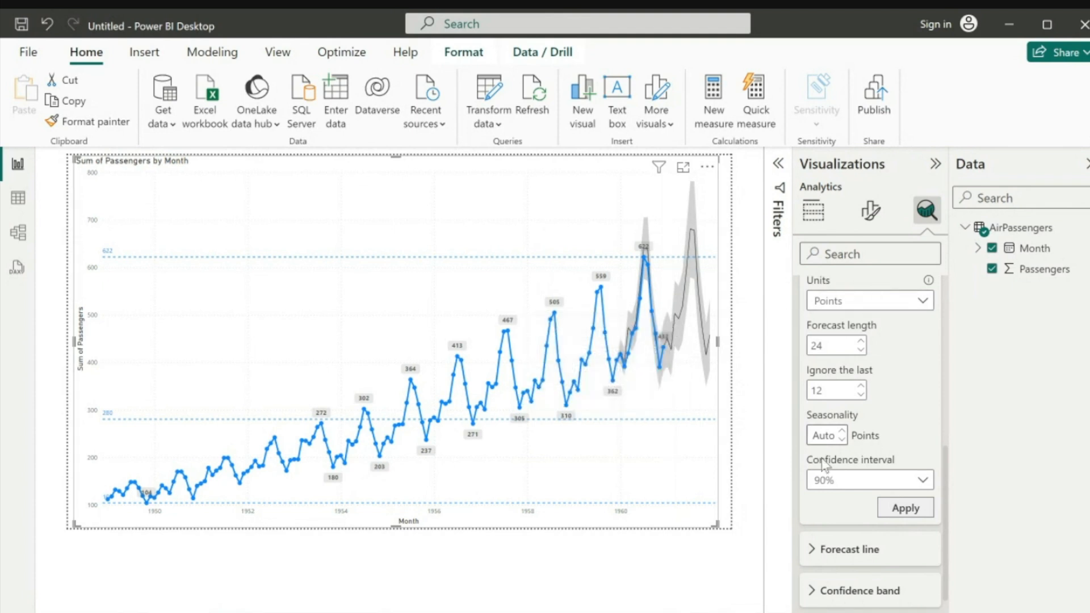
# Change the forecast line's colour to the solid orange theme colour
pyautogui.scroll(-1, 877, 353)
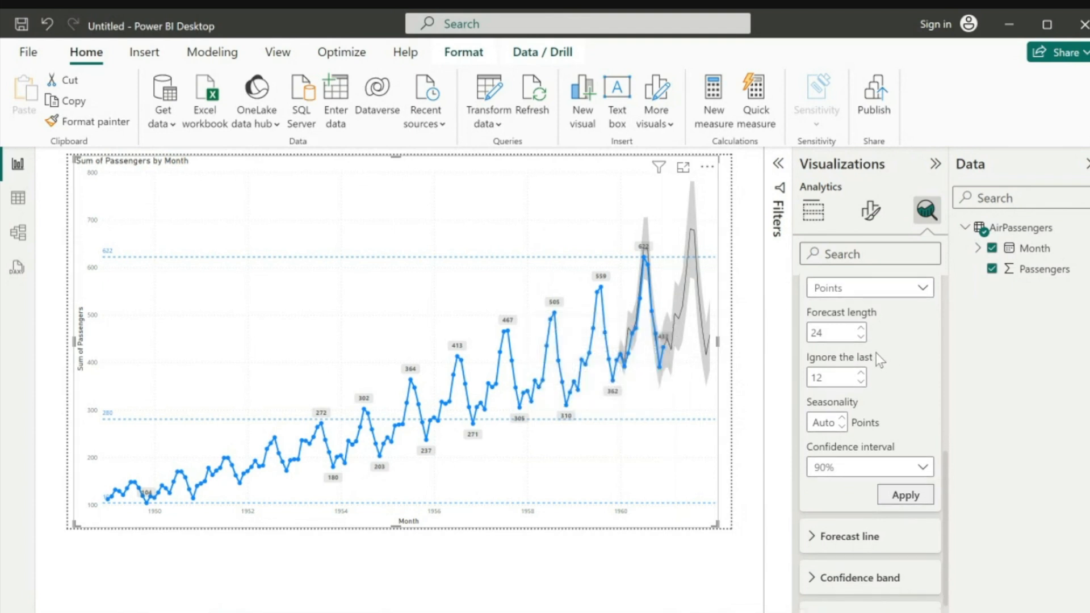
pyautogui.click(816, 513)
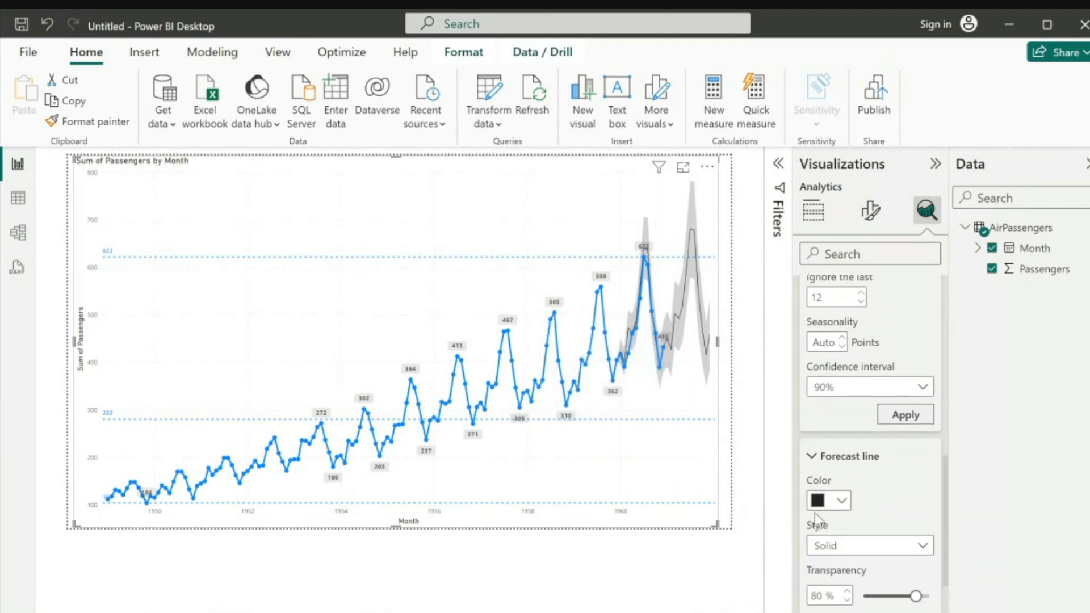
pyautogui.click(841, 499)
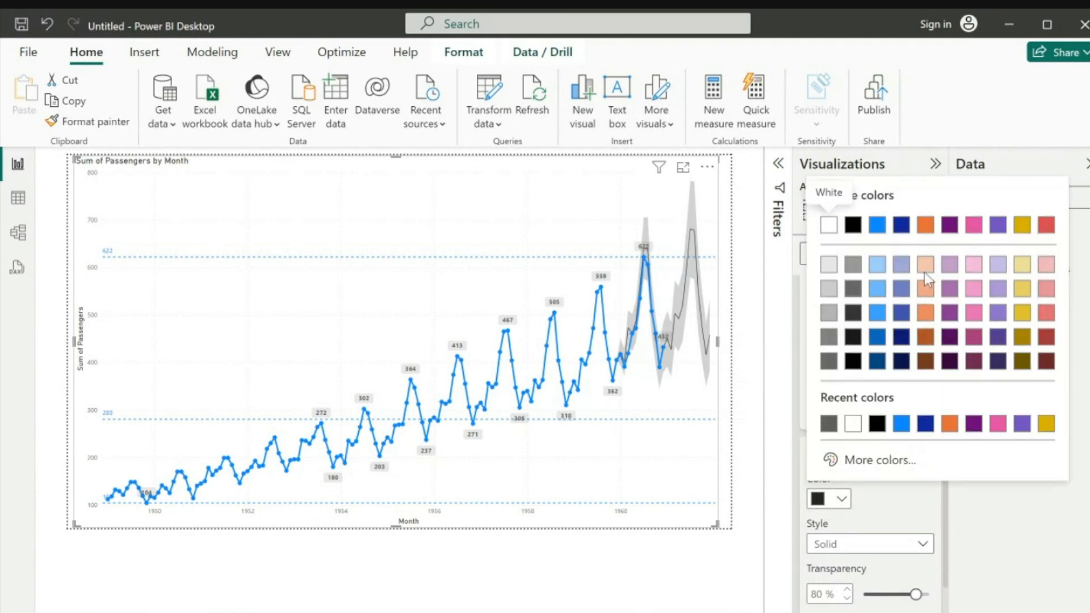
pyautogui.click(925, 272)
pyautogui.click(835, 499)
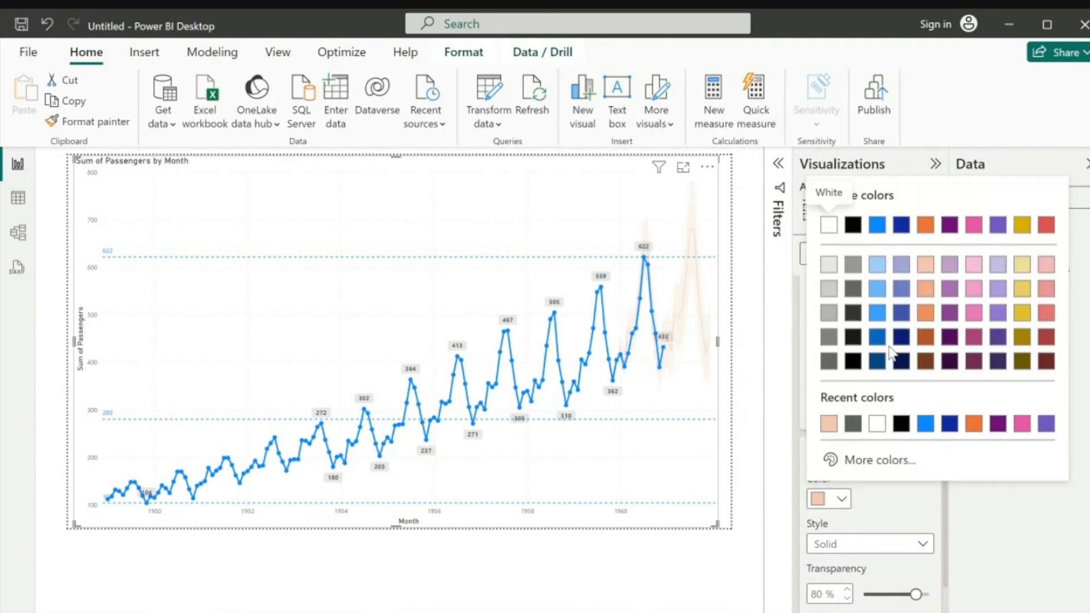
pyautogui.click(968, 424)
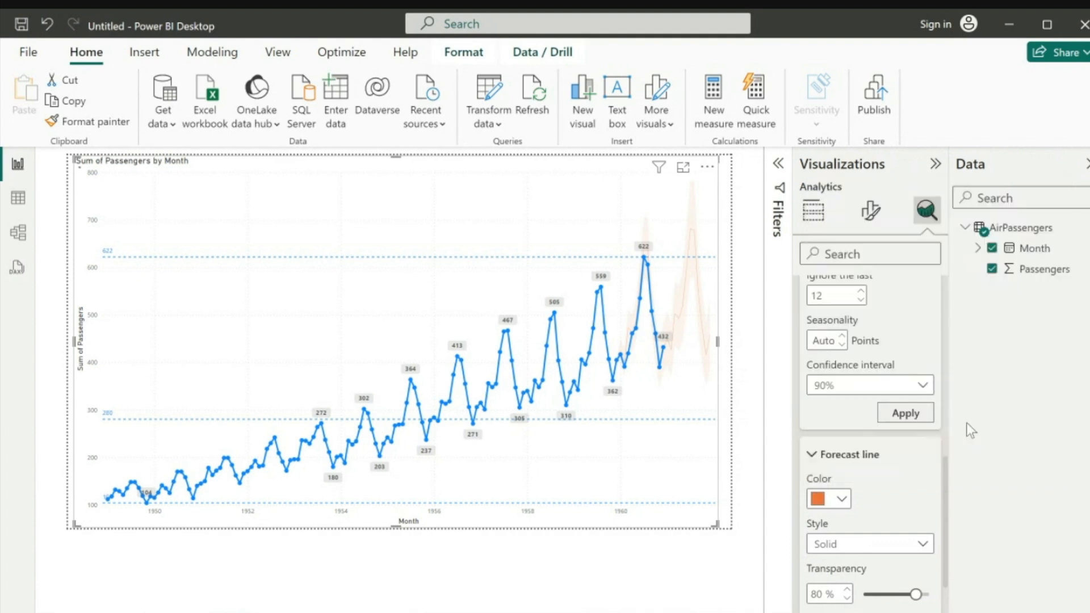
# Give the forecast line a Dashed style and set its transparency to 73%
pyautogui.scroll(-2, 898, 503)
pyautogui.click(903, 471)
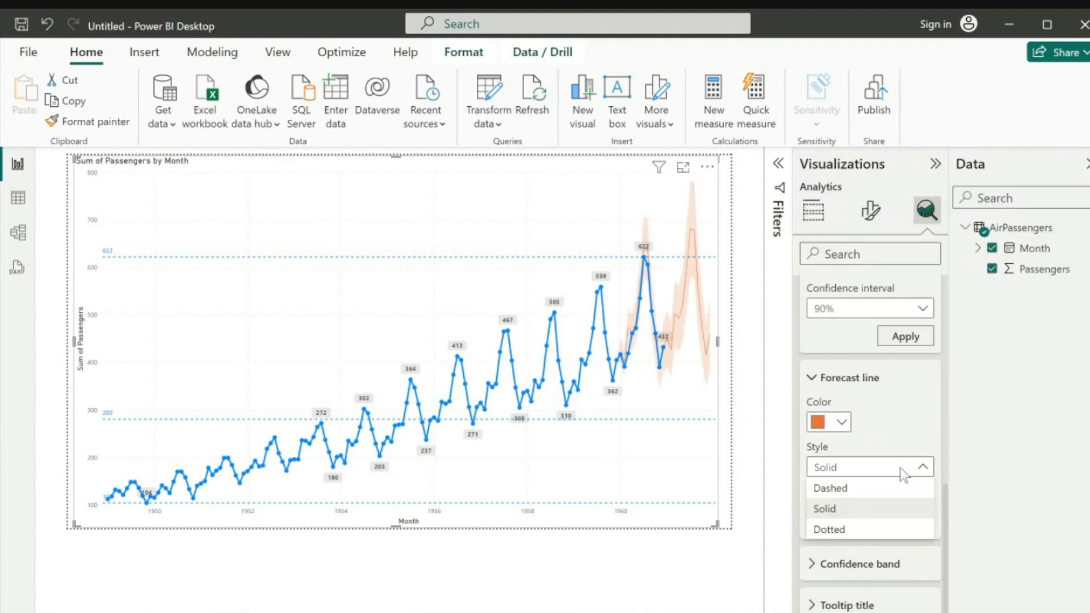
pyautogui.click(880, 489)
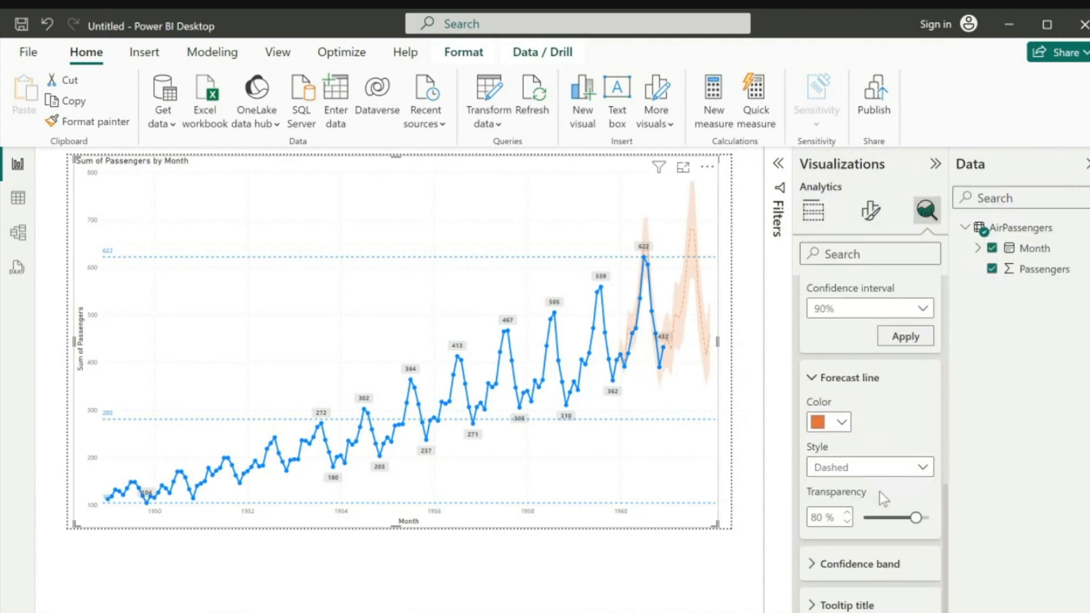
pyautogui.click(888, 519)
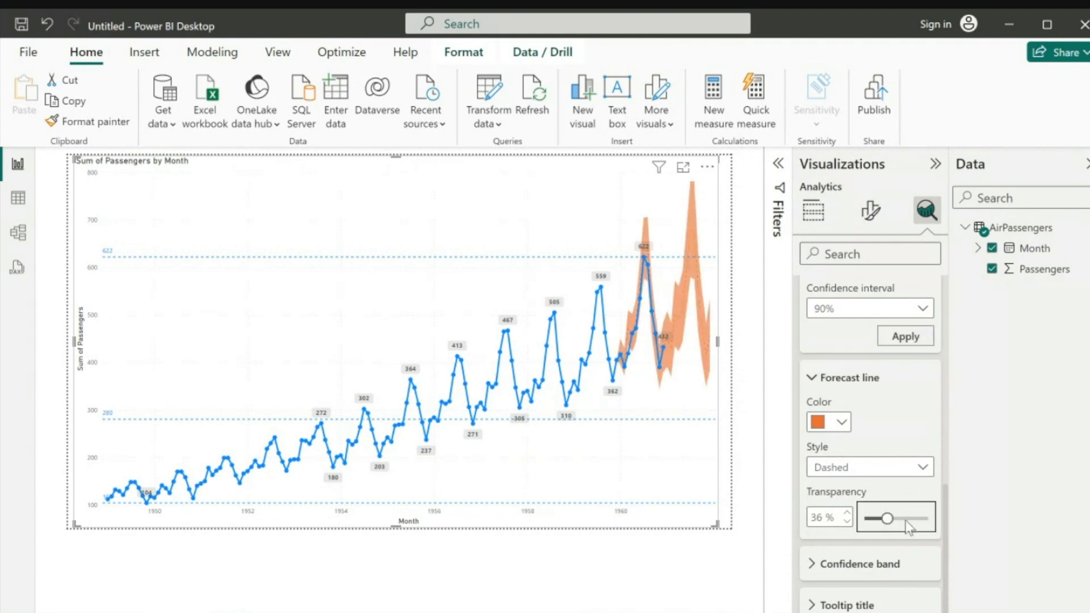
pyautogui.moveTo(904, 519); pyautogui.dragTo(910, 519)
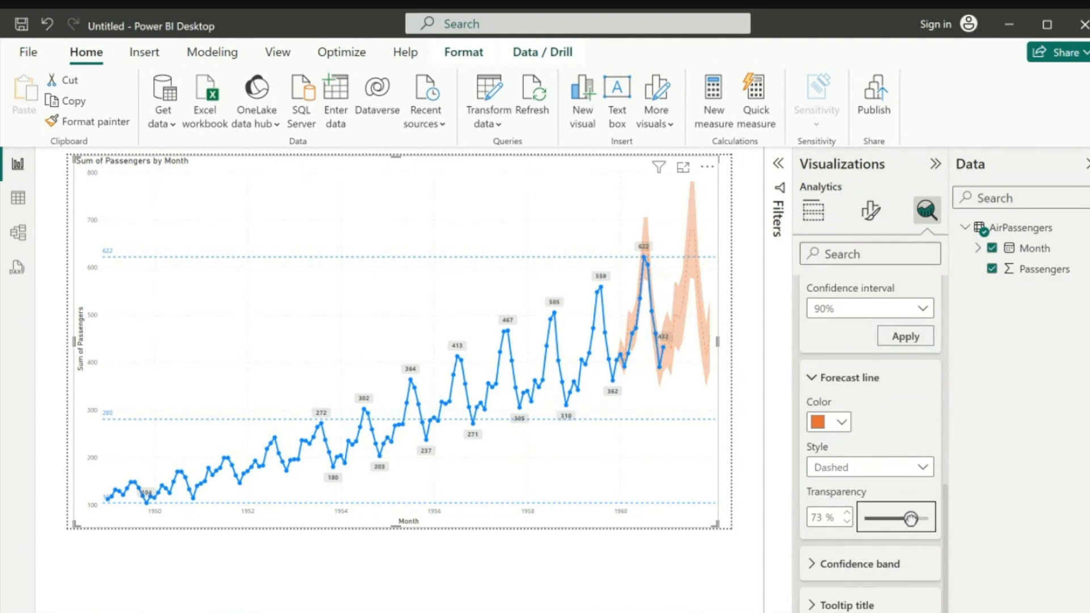
# Try the Line style for the forecast's confidence band and return it to Fill
pyautogui.click(818, 564)
pyautogui.scroll(-1, 812, 562)
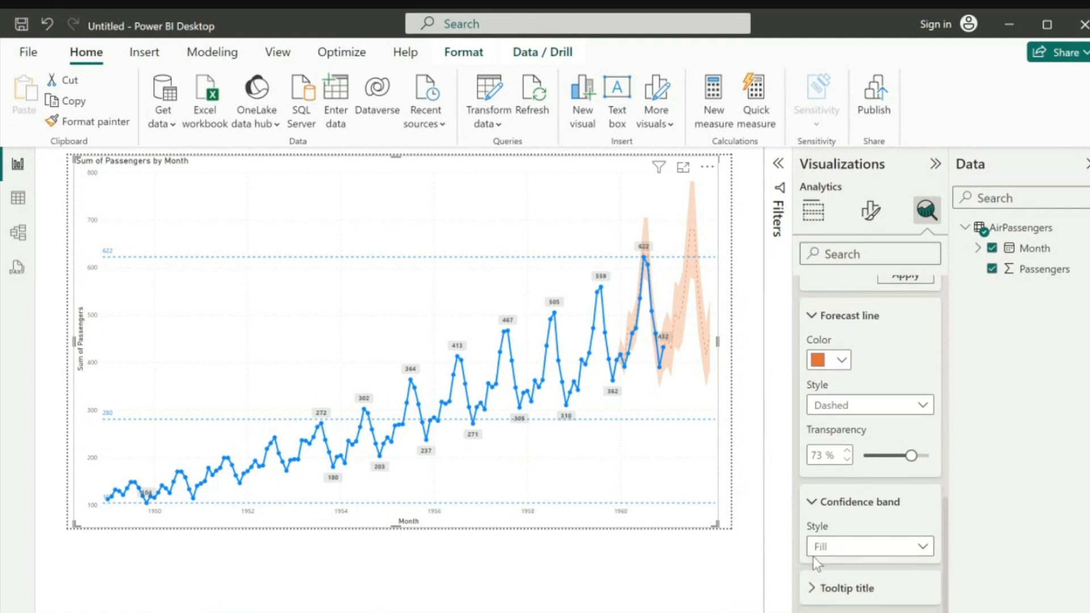
pyautogui.click(830, 548)
pyautogui.click(826, 591)
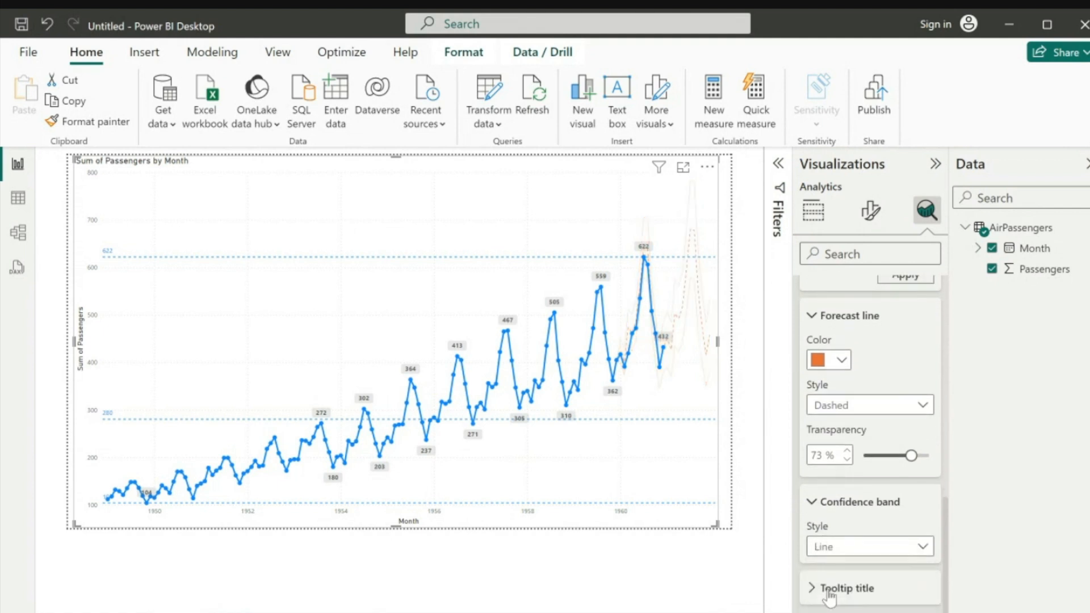
pyautogui.click(839, 548)
pyautogui.click(836, 574)
pyautogui.scroll(-1, 935, 557)
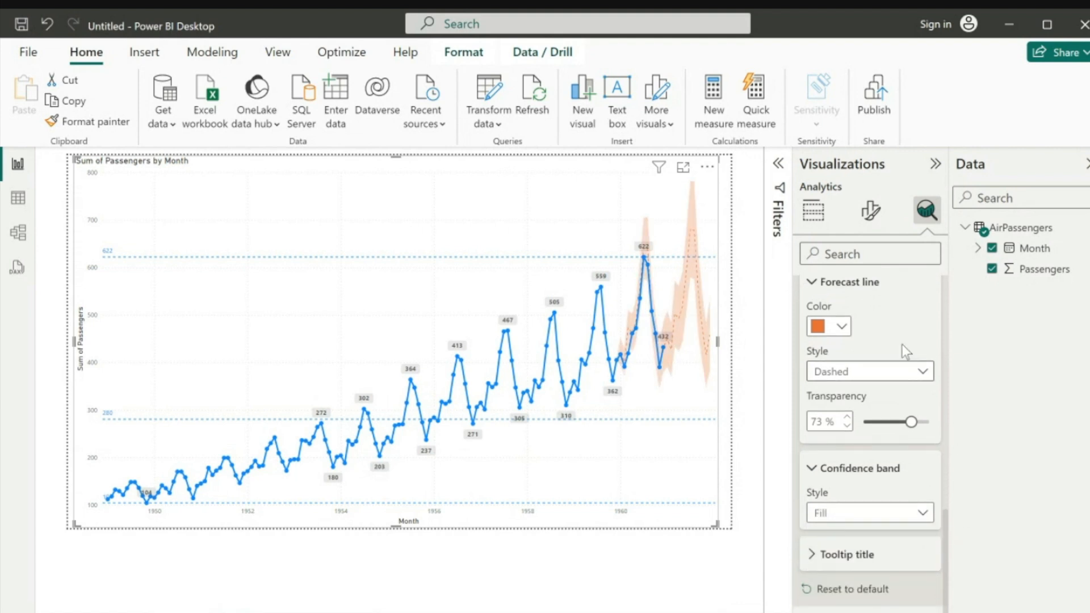
pyautogui.scroll(4, 899, 314)
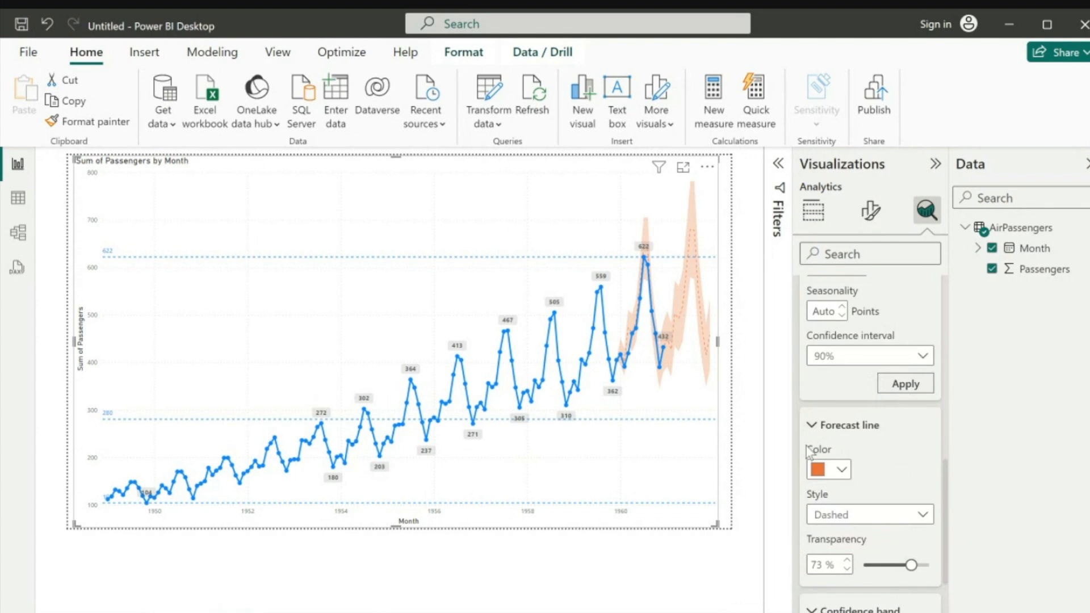
pyautogui.scroll(-4, 846, 468)
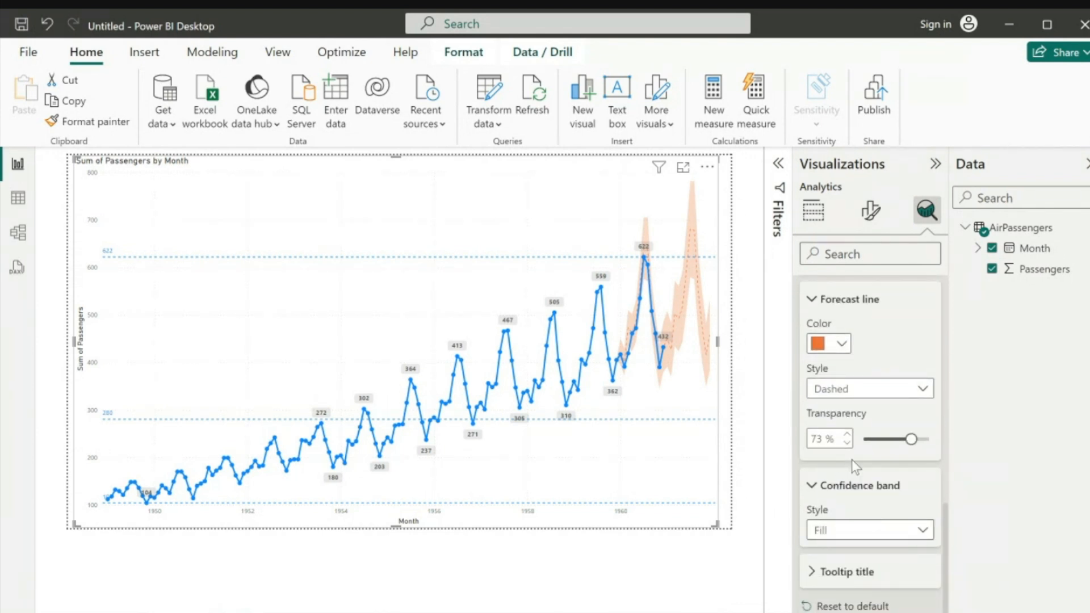
pyautogui.scroll(6, 852, 459)
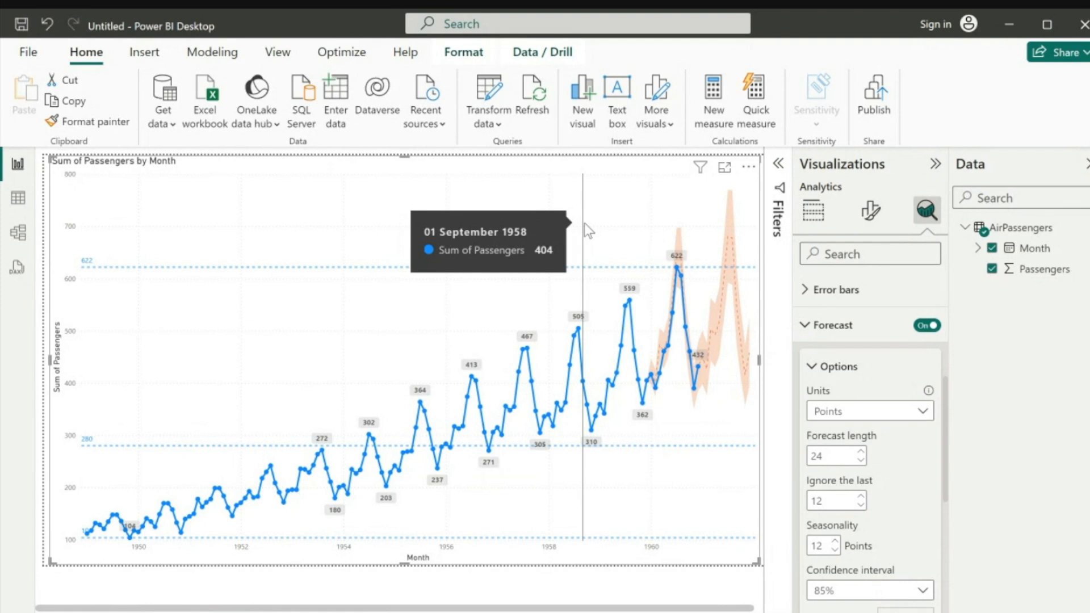
# Export the line chart's data to the dataset folder as a CSV file named forcasted_table_air_passengers
pyautogui.click(749, 169)
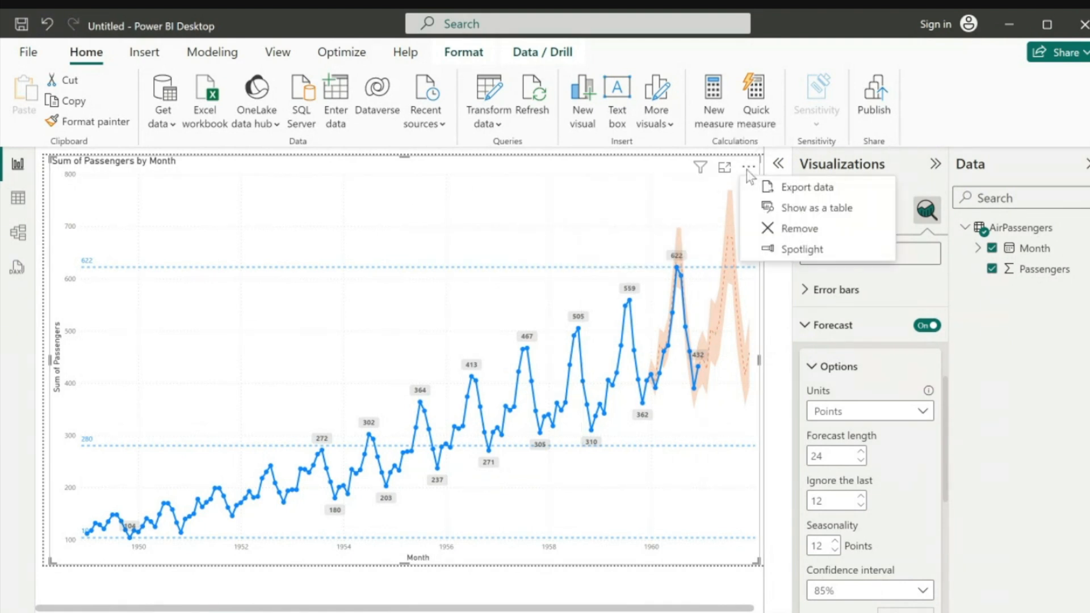
pyautogui.click(803, 188)
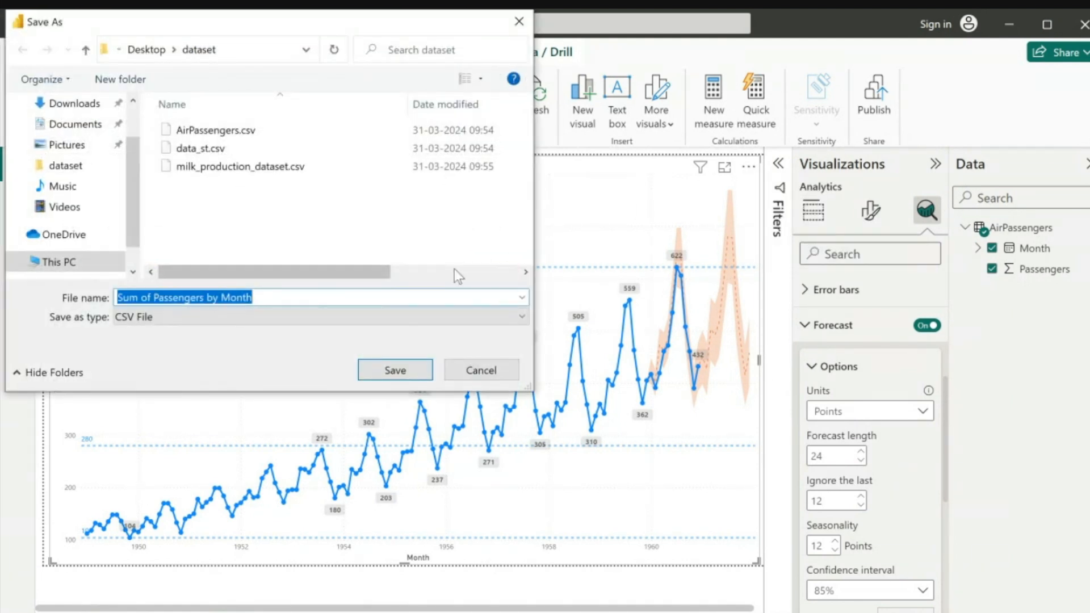
pyautogui.press('Home')
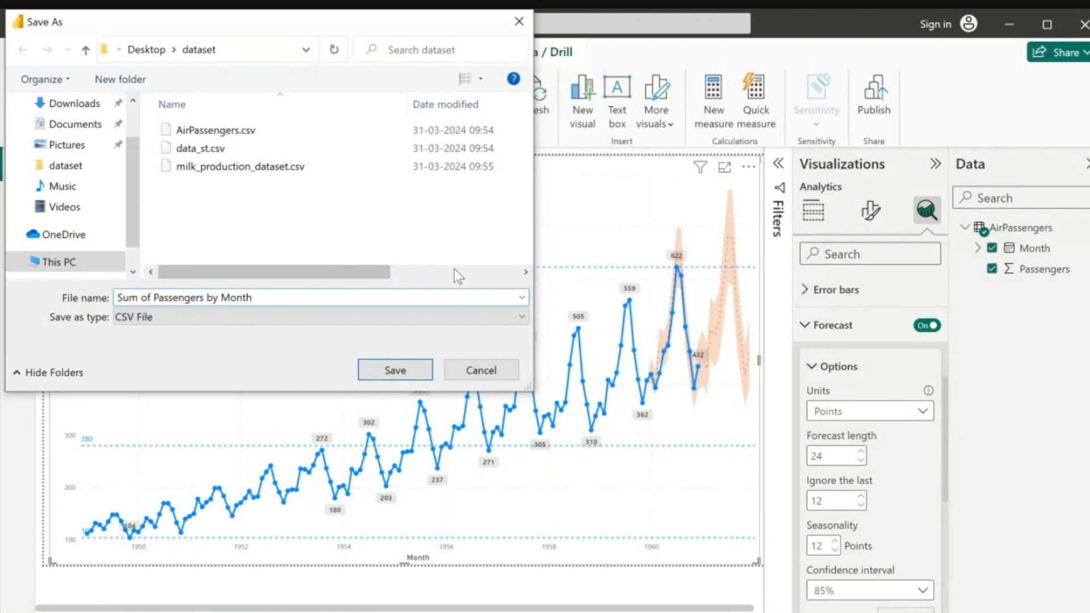
pyautogui.press('super+a')
pyautogui.click(364, 301)
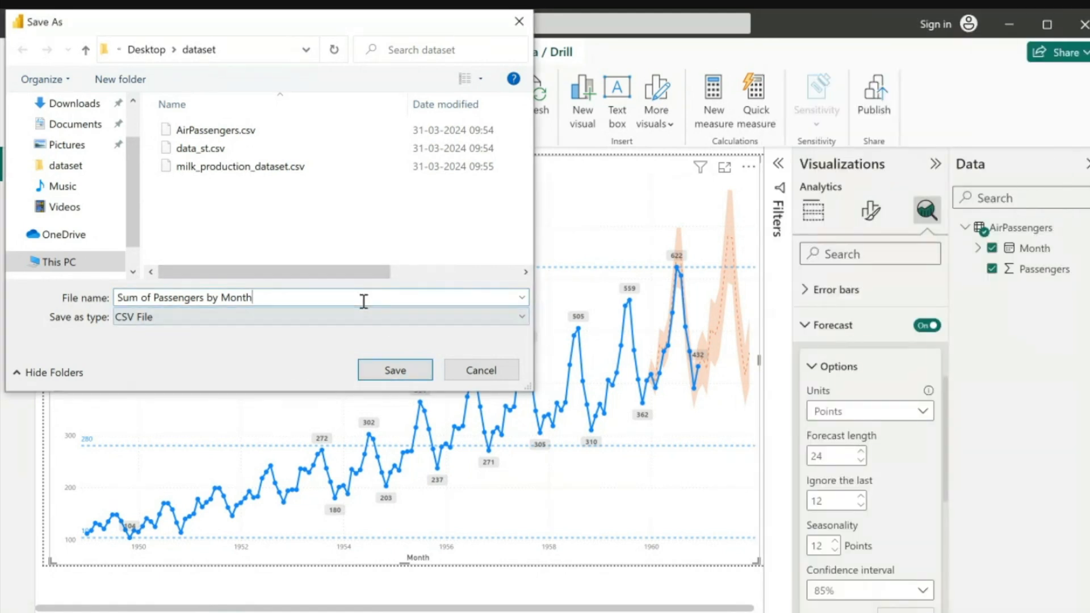
pyautogui.hotkey('ctrl', 'a')
pyautogui.press('BackSpace')
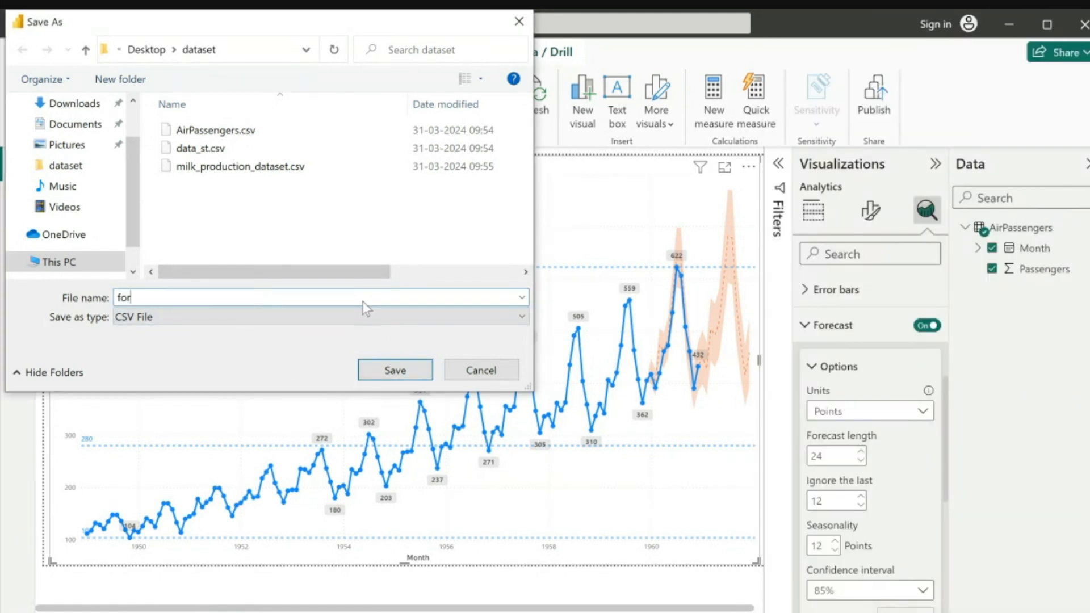
pyautogui.write('forcasted_table_airP')
pyautogui.press('BackSpace')
pyautogui.write('_passen')
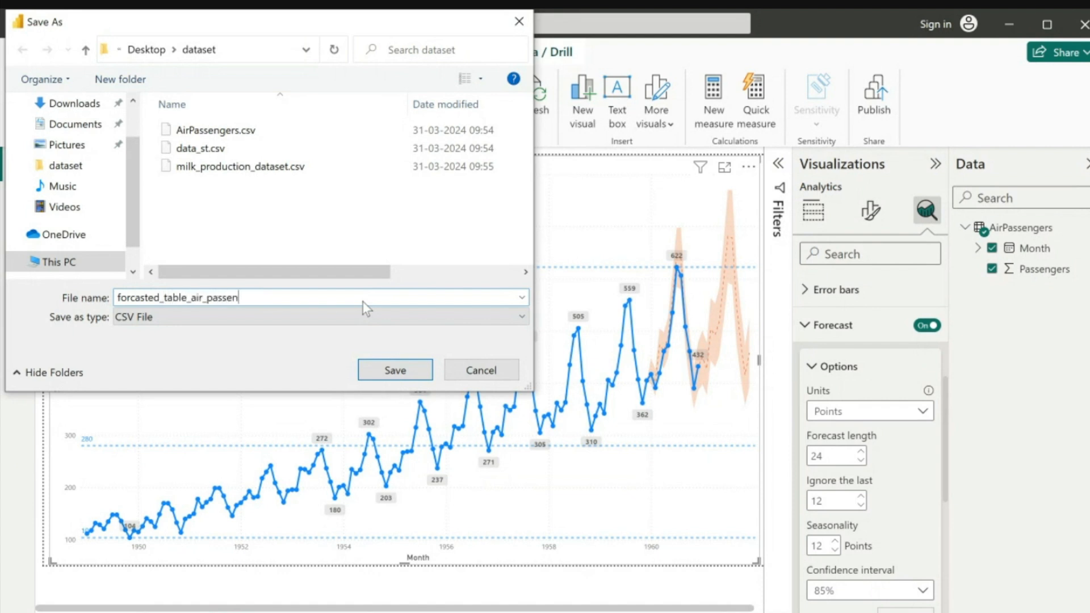
pyautogui.write('gers')
pyautogui.press('Return')
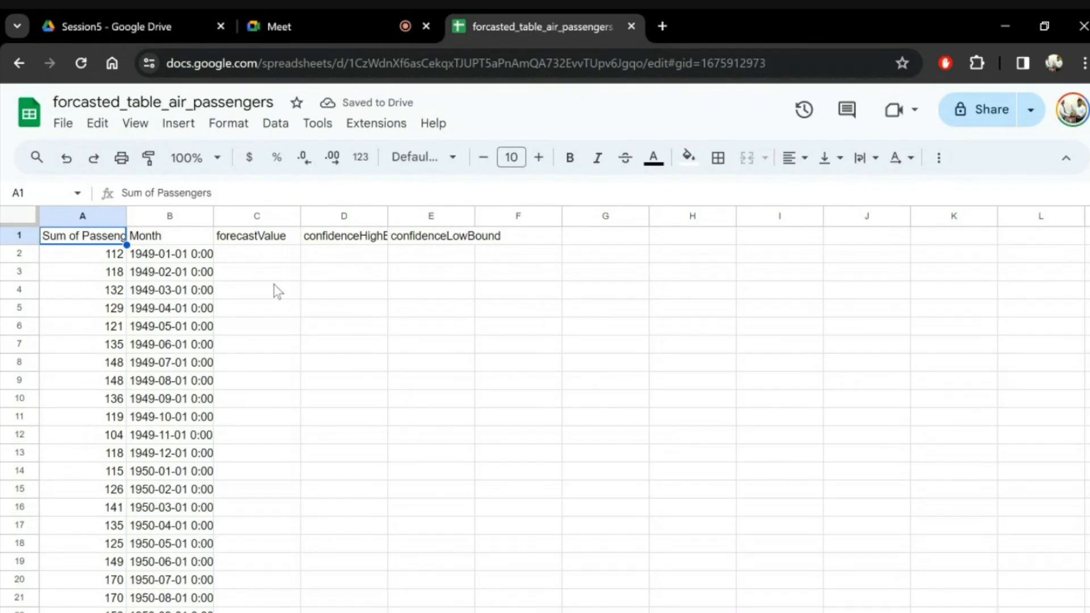
# In the exported table in Google Sheets, widen the confidenceHighBound and confidenceLowBound columns to fit their headers
pyautogui.moveTo(389, 216); pyautogui.dragTo(452, 216)
pyautogui.moveTo(536, 216); pyautogui.dragTo(568, 215)
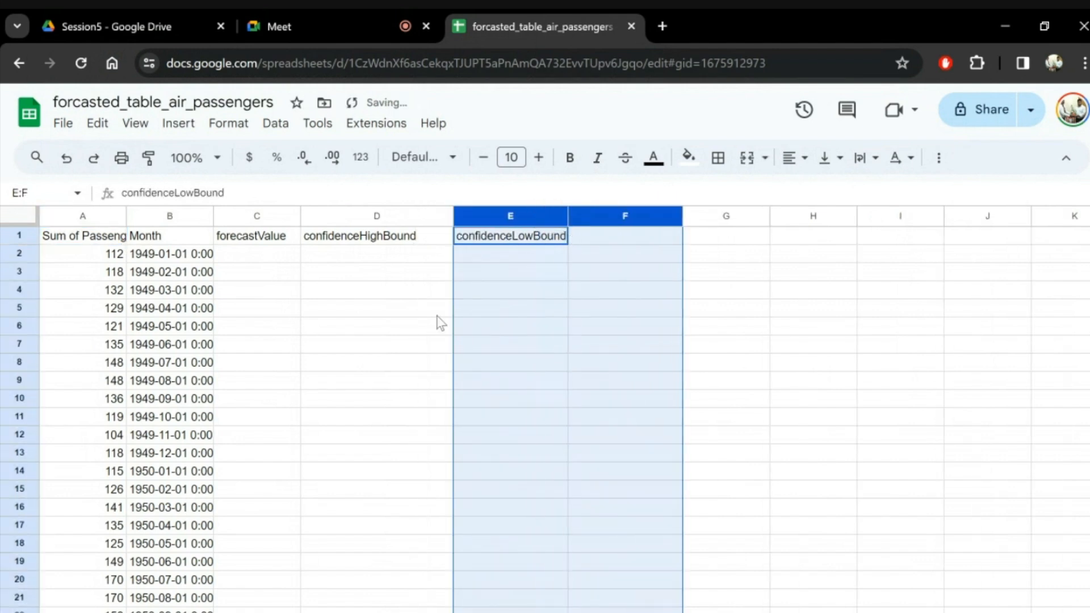
pyautogui.click(363, 312)
# Examine the forecast values and confidence bounds in the exported rows from December 1959 through December 1961
pyautogui.scroll(-7, 84, 385)
pyautogui.scroll(-19, 83, 384)
pyautogui.scroll(-20, 83, 383)
pyautogui.scroll(5, 83, 384)
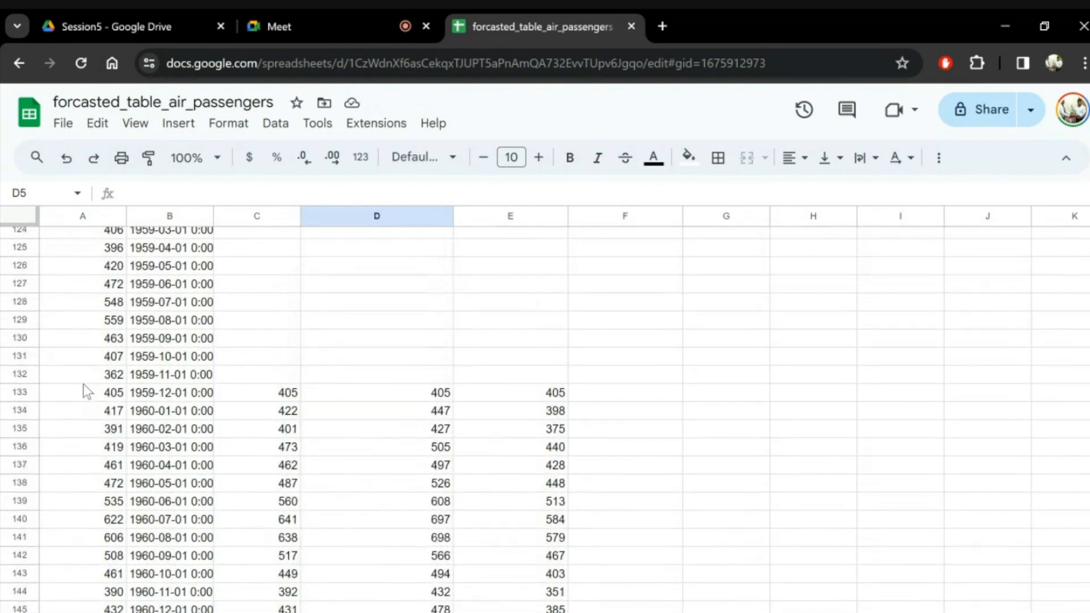
pyautogui.click(159, 376)
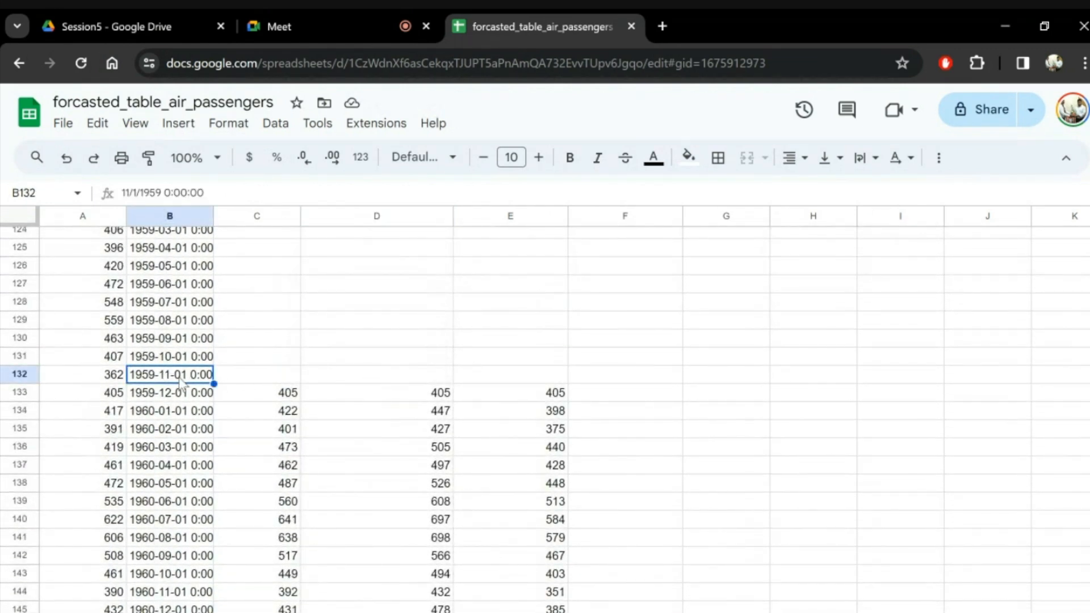
pyautogui.click(164, 400)
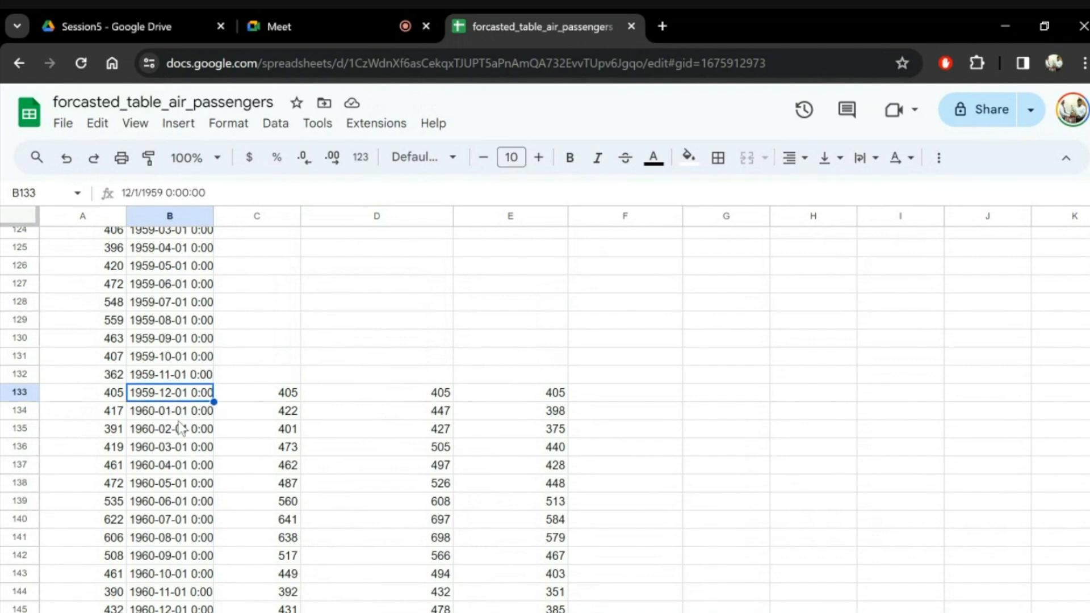
pyautogui.press('Down')
pyautogui.scroll(-5, 314, 434)
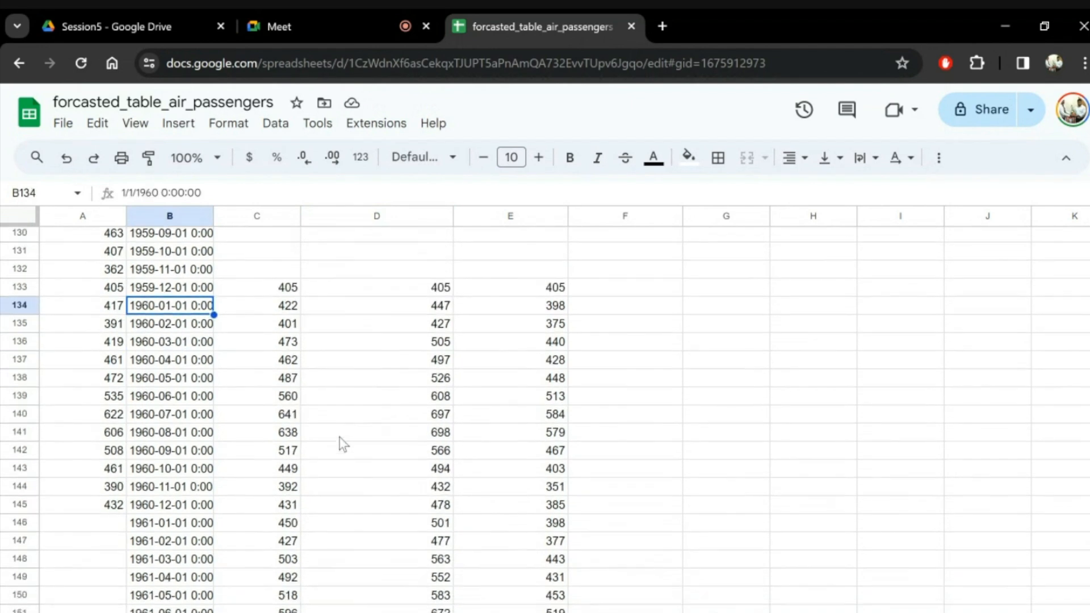
pyautogui.scroll(-2, 343, 443)
pyautogui.scroll(1, 343, 443)
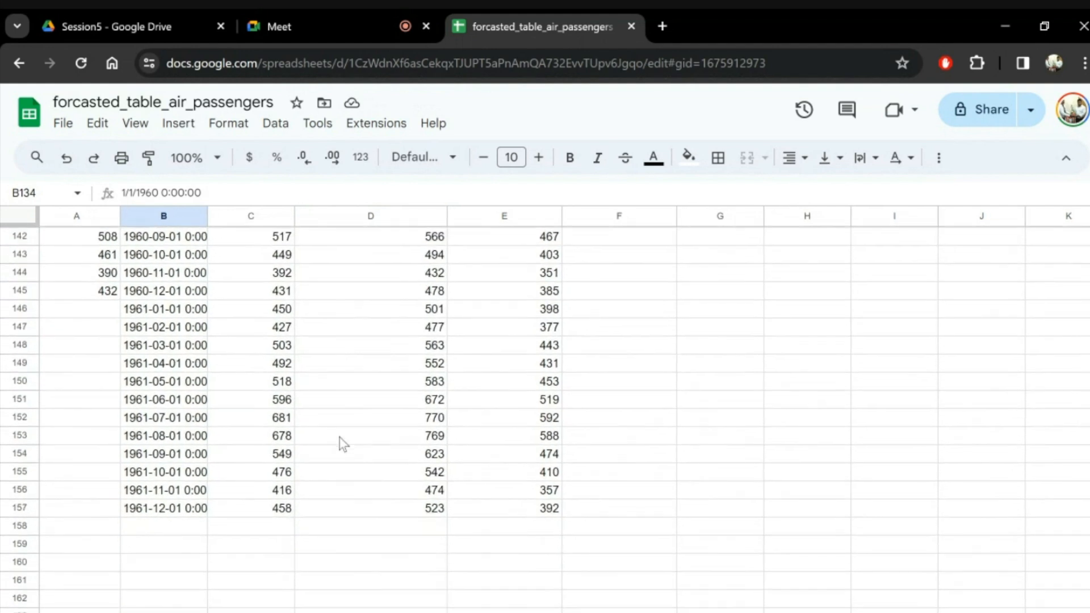
# Highlight the backtest forecast and confidence bounds in C133:E145, followed by the 1961 forecast and bounds in C146:E157
pyautogui.scroll(4, 343, 443)
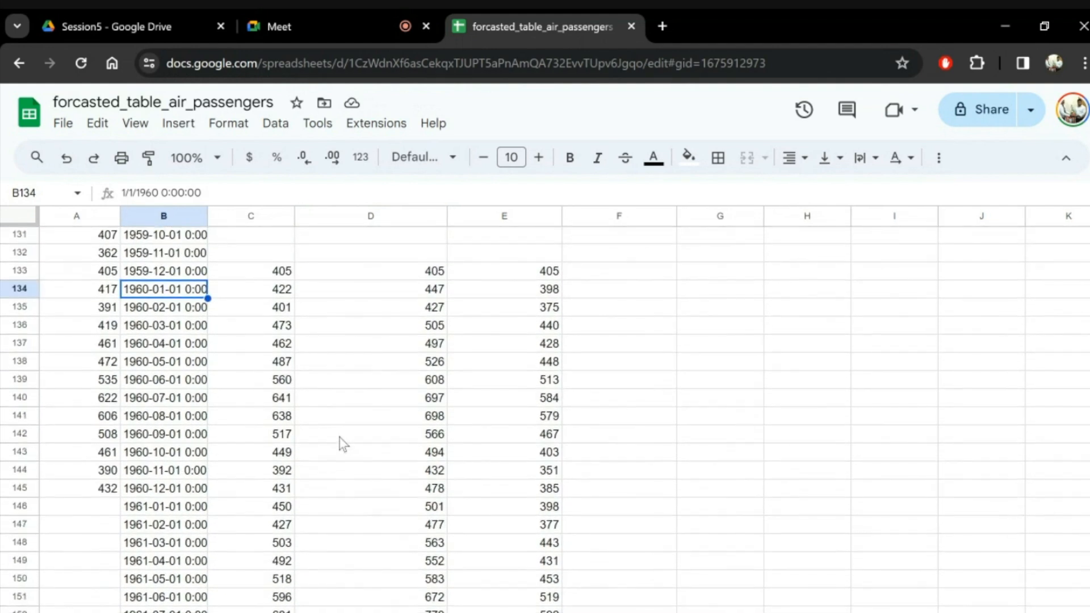
pyautogui.moveTo(281, 271); pyautogui.dragTo(557, 496)
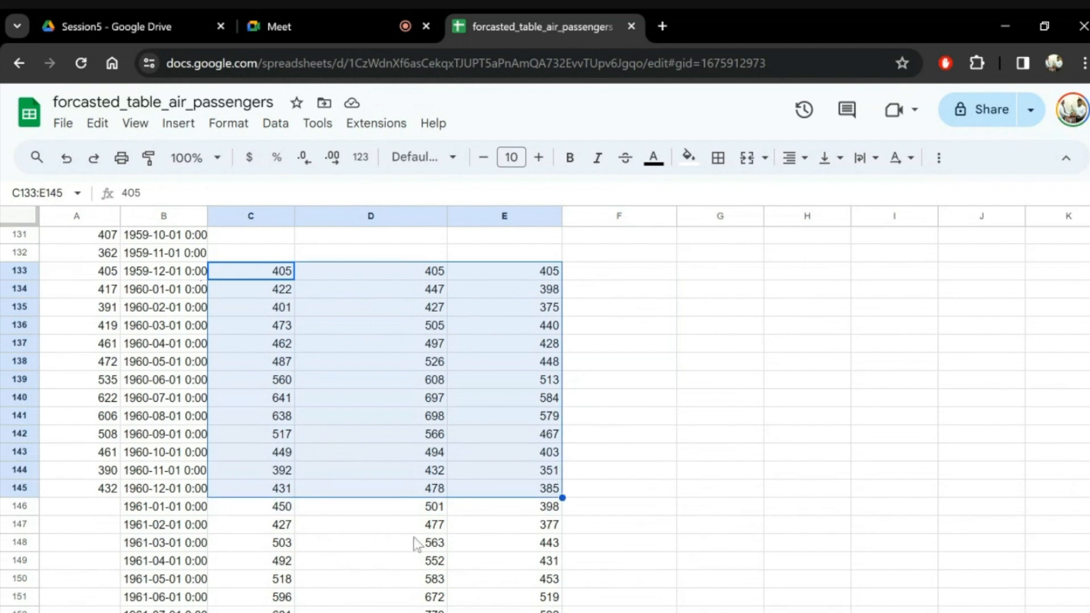
pyautogui.scroll(-2, 395, 554)
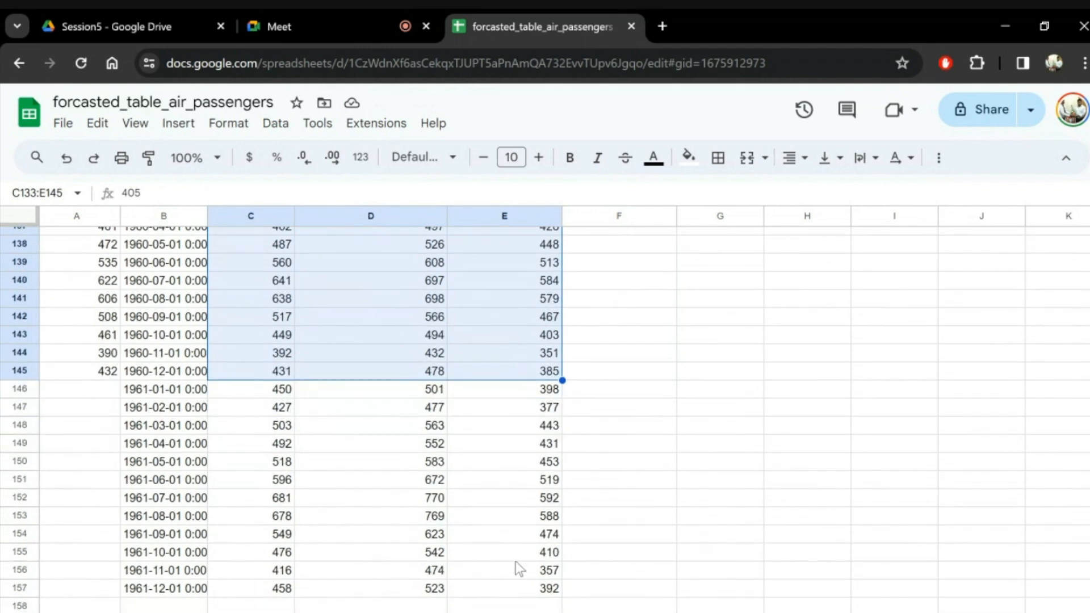
pyautogui.moveTo(555, 585); pyautogui.dragTo(270, 399)
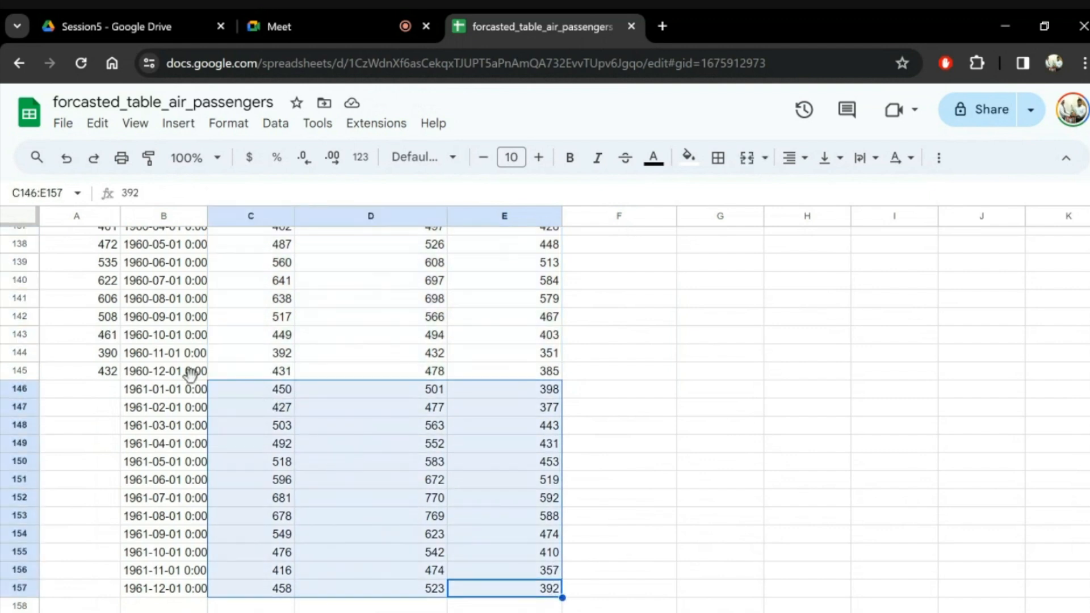
# Compare actual and forecast passengers for December, November and September 1960, and highlight the 1961 forecast values in C146:C157
pyautogui.click(102, 373)
pyautogui.click(265, 374)
pyautogui.click(109, 374)
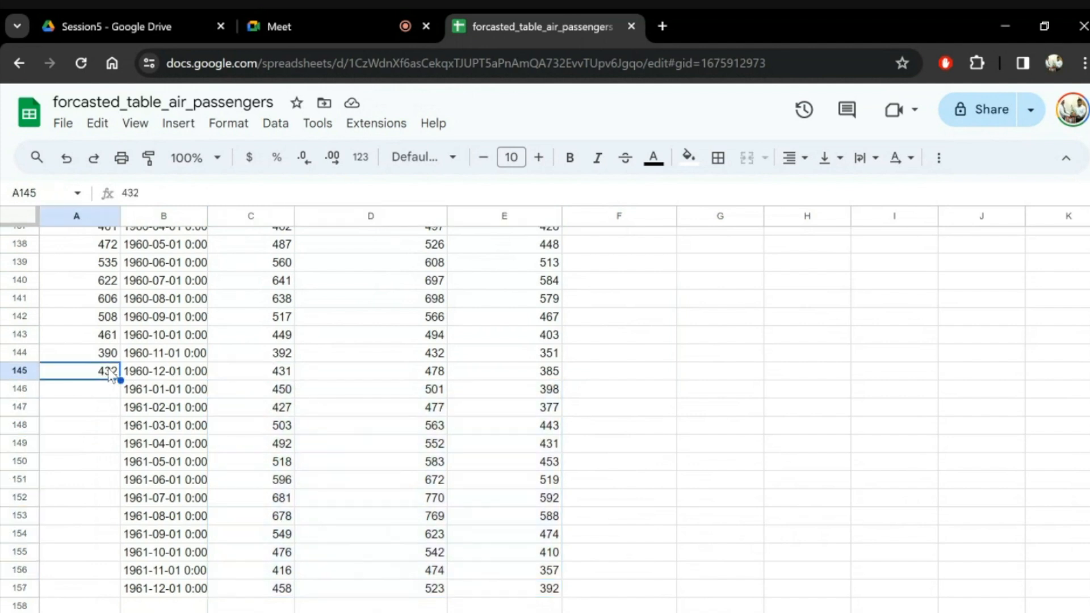
pyautogui.click(106, 354)
pyautogui.click(270, 354)
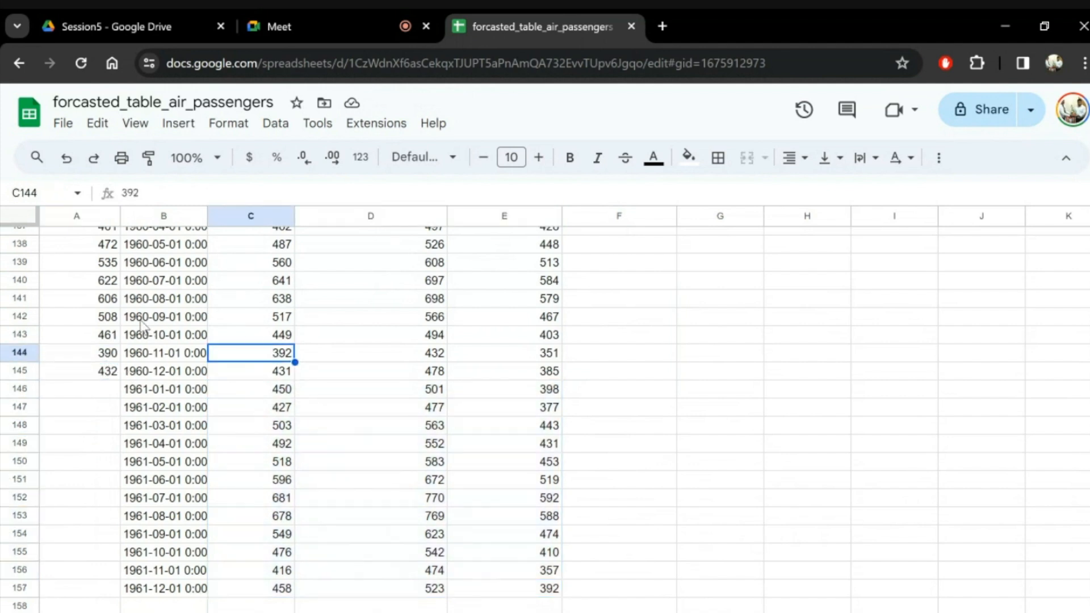
pyautogui.click(109, 322)
pyautogui.click(254, 325)
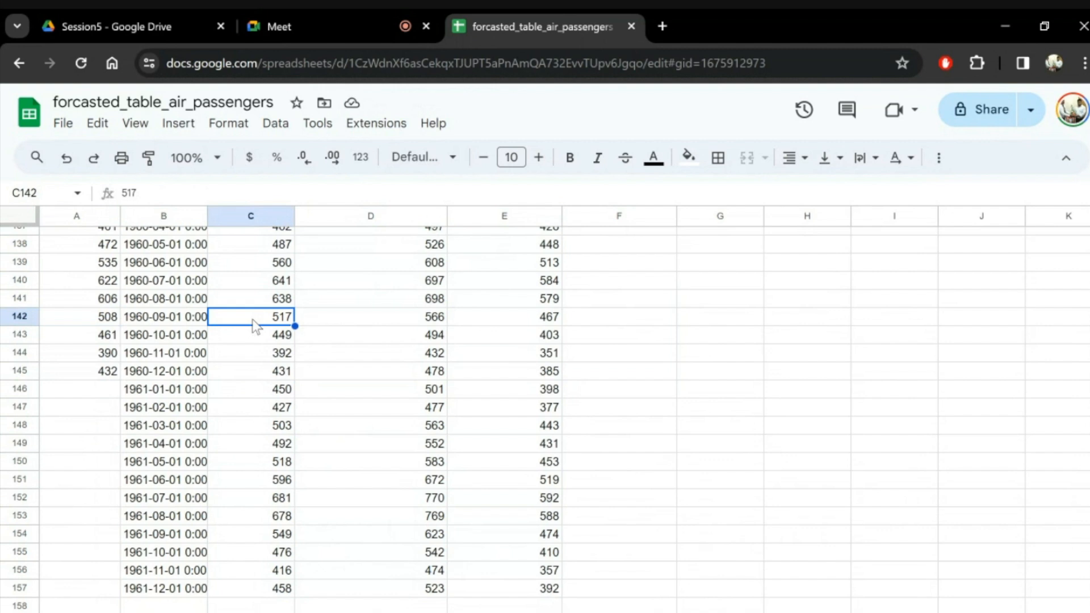
pyautogui.scroll(-1, 255, 325)
pyautogui.moveTo(261, 370); pyautogui.dragTo(282, 569)
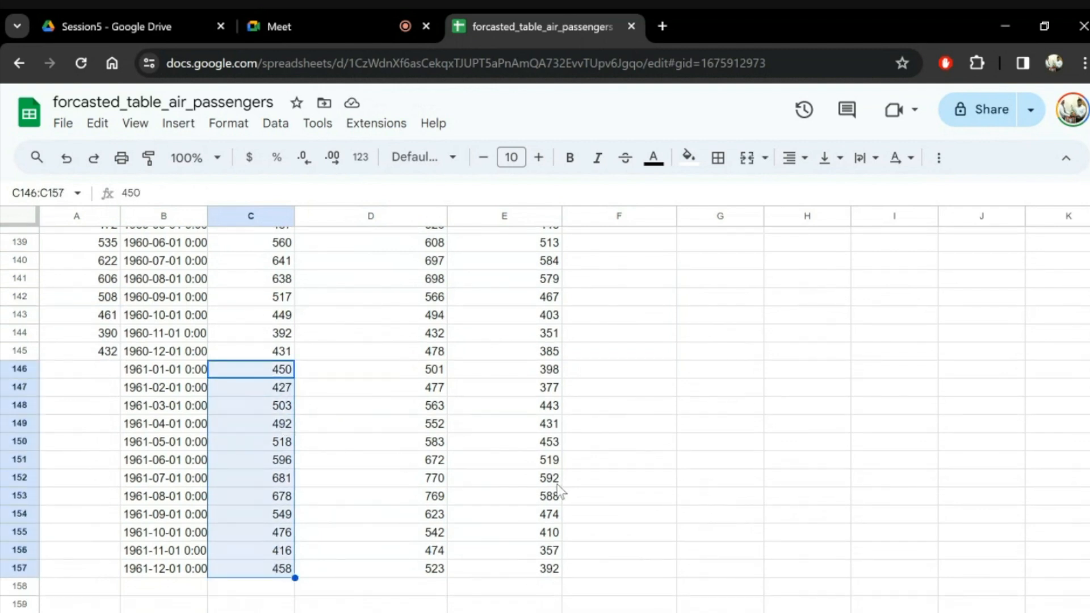